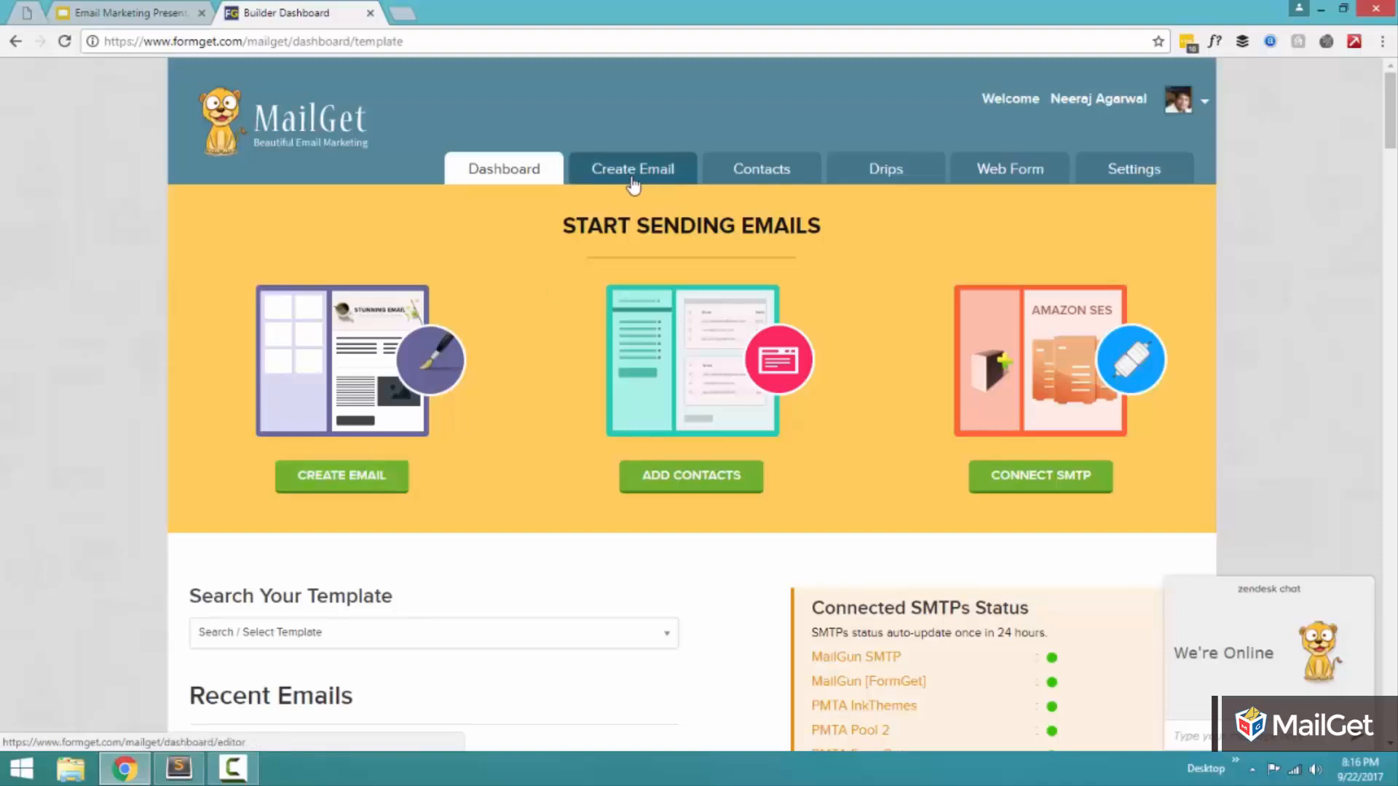
Step: Open the email creation page and set the campaign type to Regular Campaign
{"action": "left_click", "coordinate": [358, 475]}
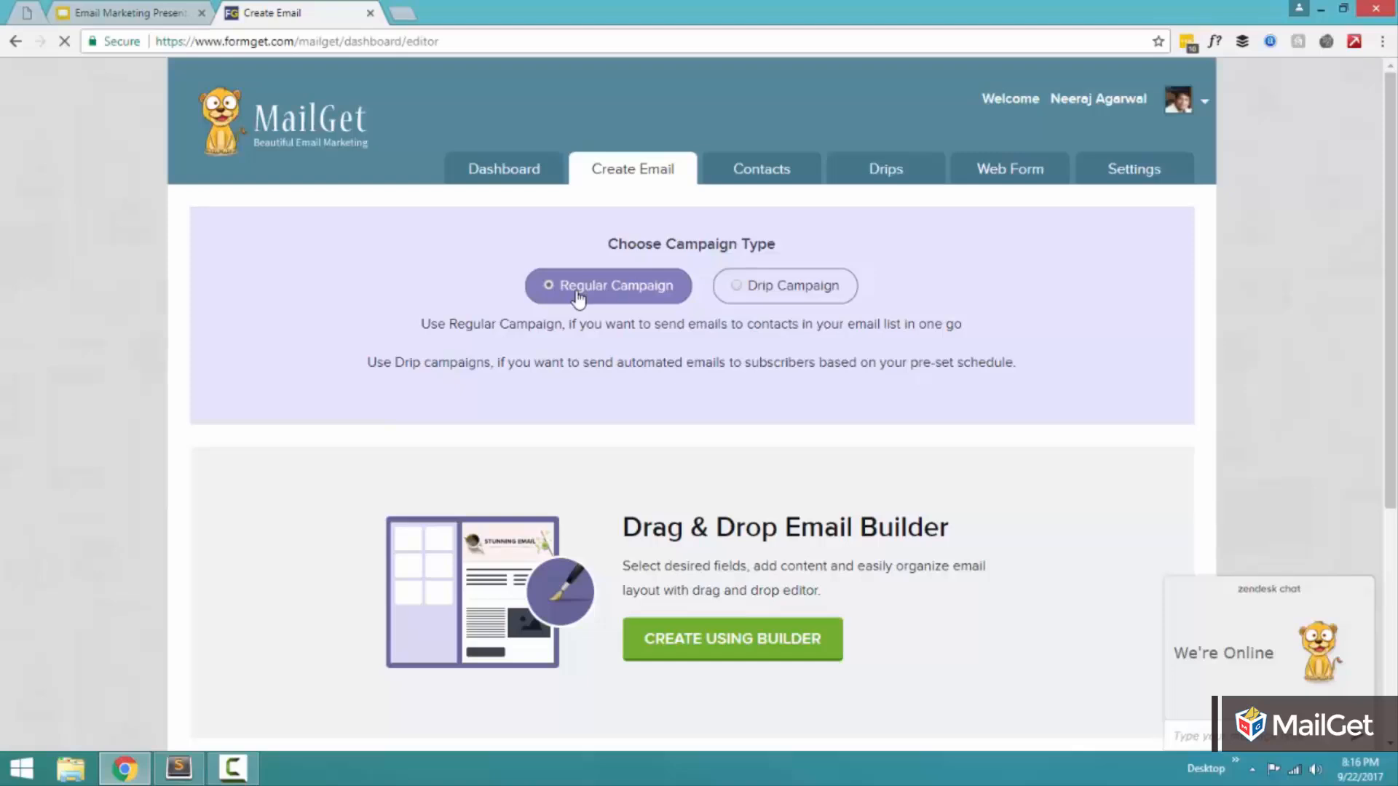
{"action": "left_click", "coordinate": [801, 288]}
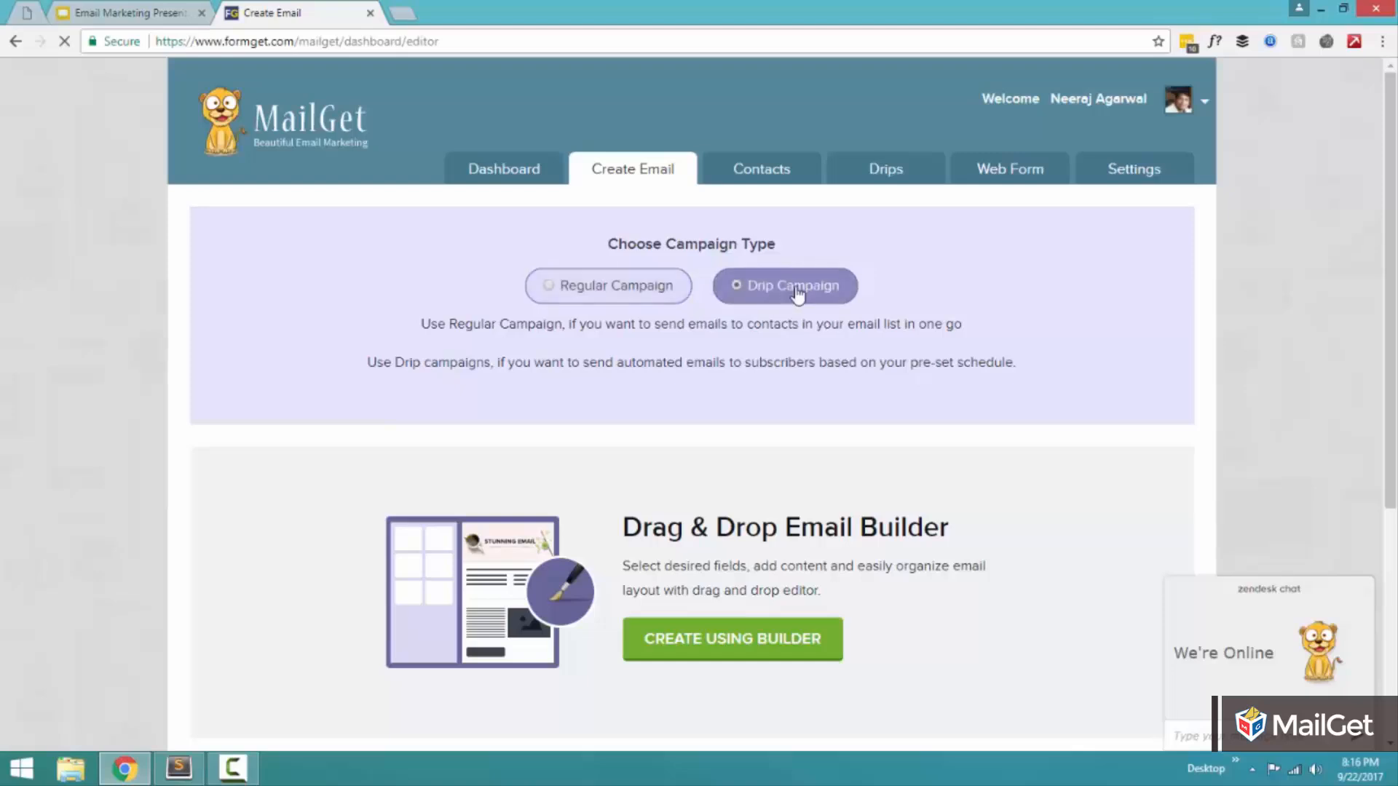
{"action": "left_click", "coordinate": [572, 291]}
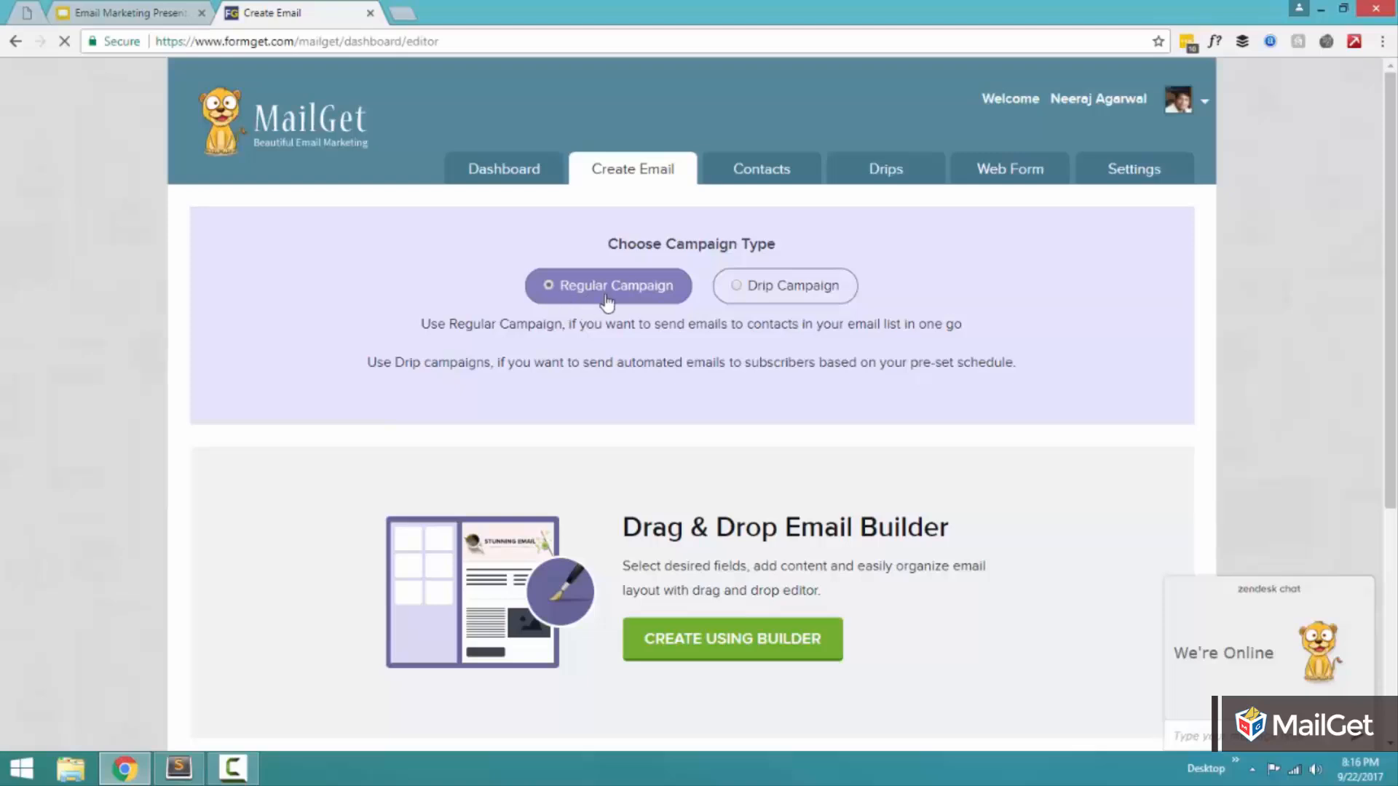
Step: Choose the Drag & Drop Email Builder as the creation method and start building the mail
{"action": "scroll", "coordinate": [980, 244], "scroll_direction": "down", "scroll_amount": 5}
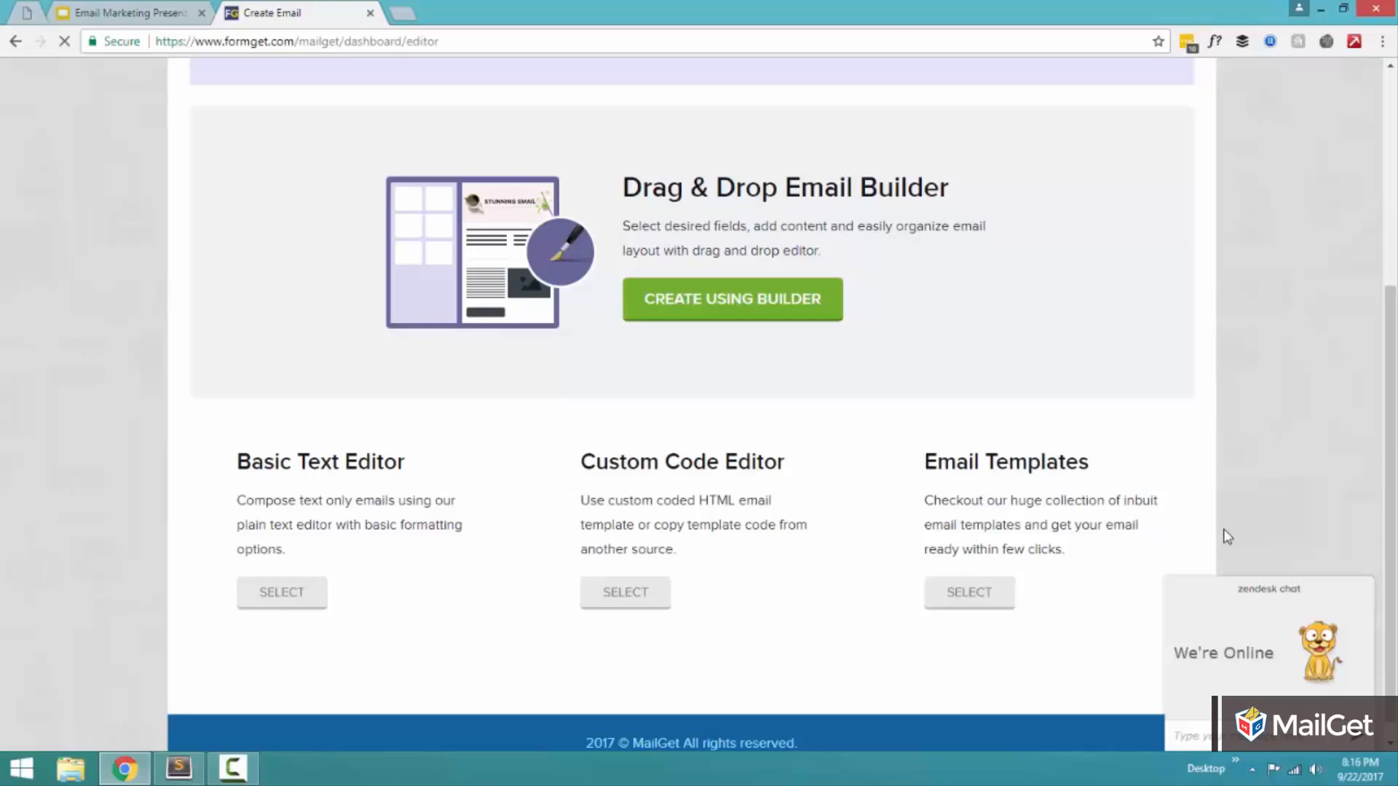
{"action": "left_click_drag", "start_coordinate": [921, 459], "coordinate": [1089, 476]}
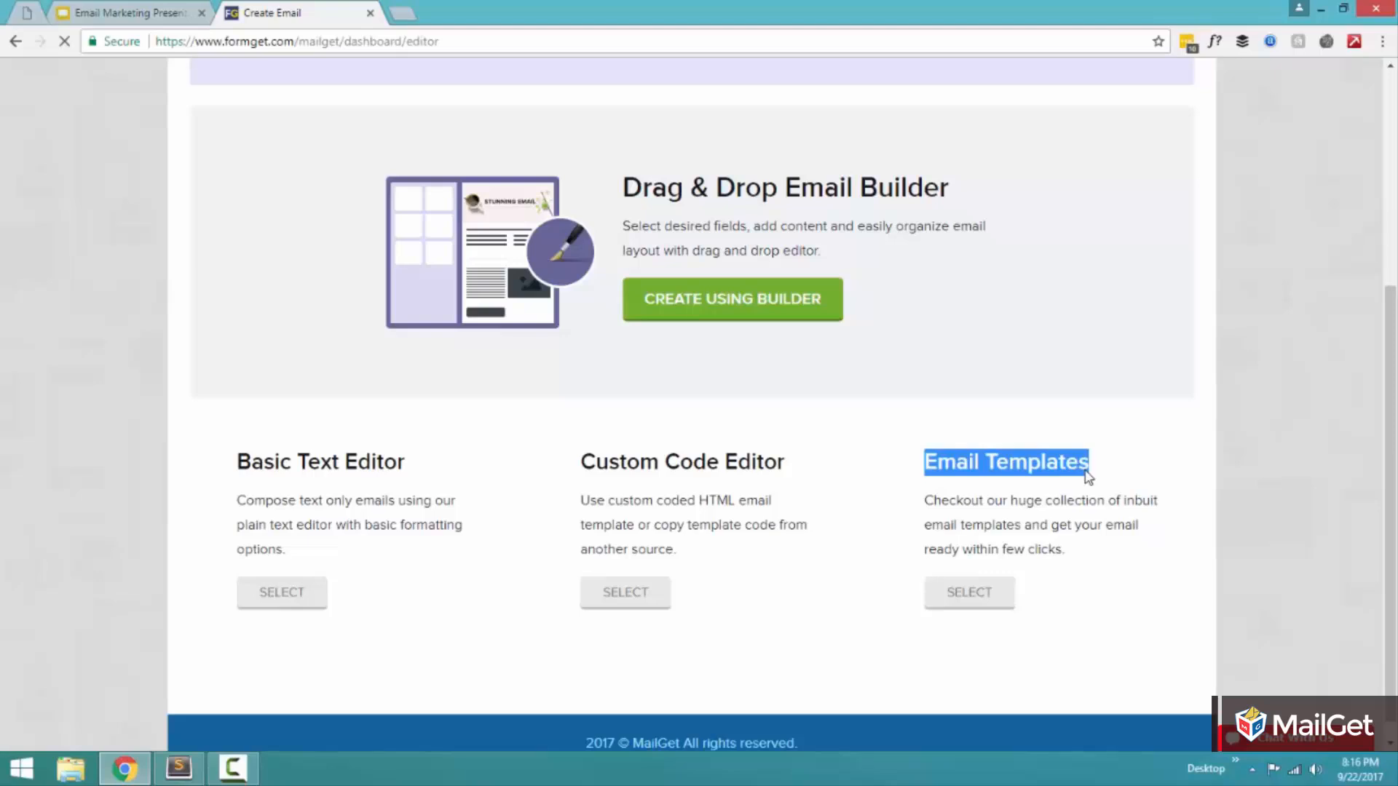
{"action": "left_click", "coordinate": [1058, 369]}
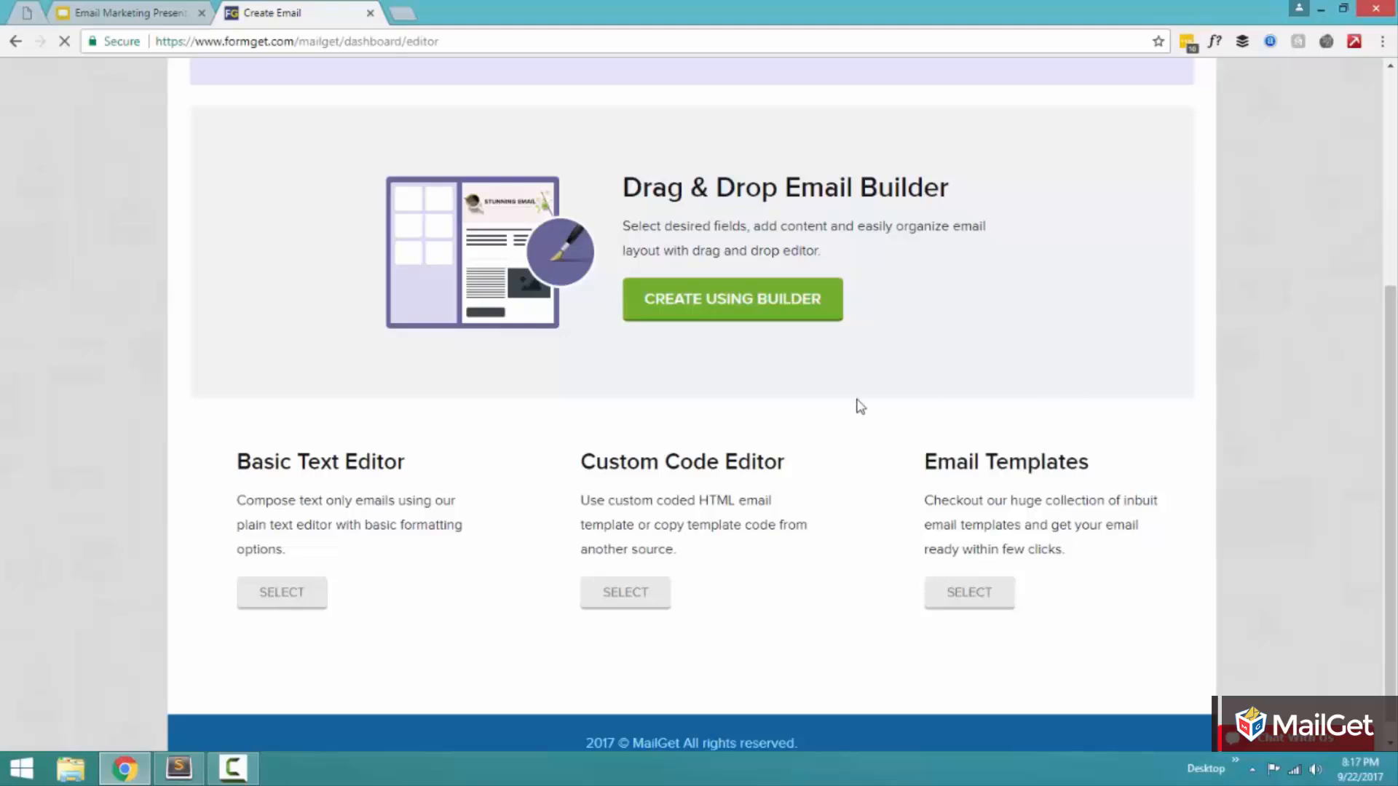
{"action": "left_click", "coordinate": [708, 304]}
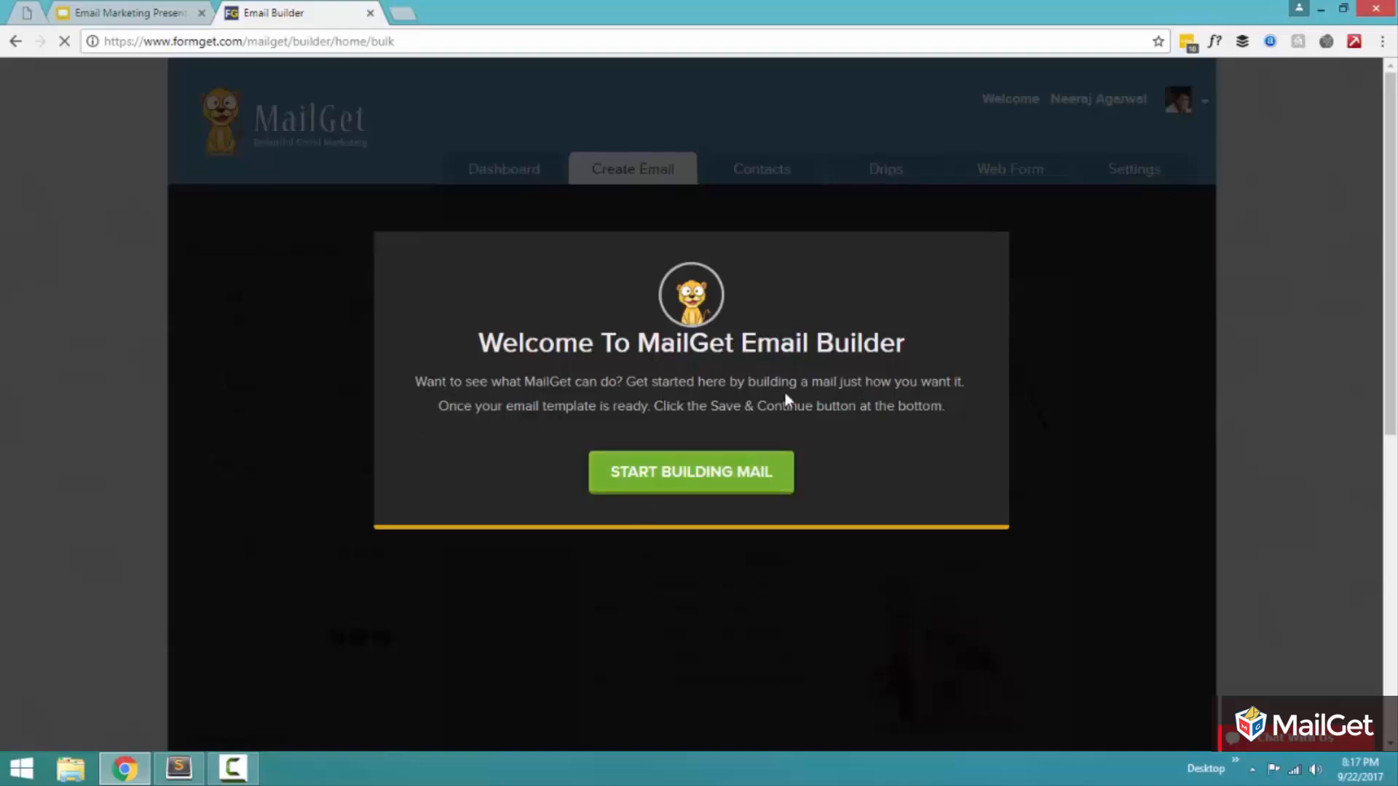
{"action": "left_click", "coordinate": [700, 477]}
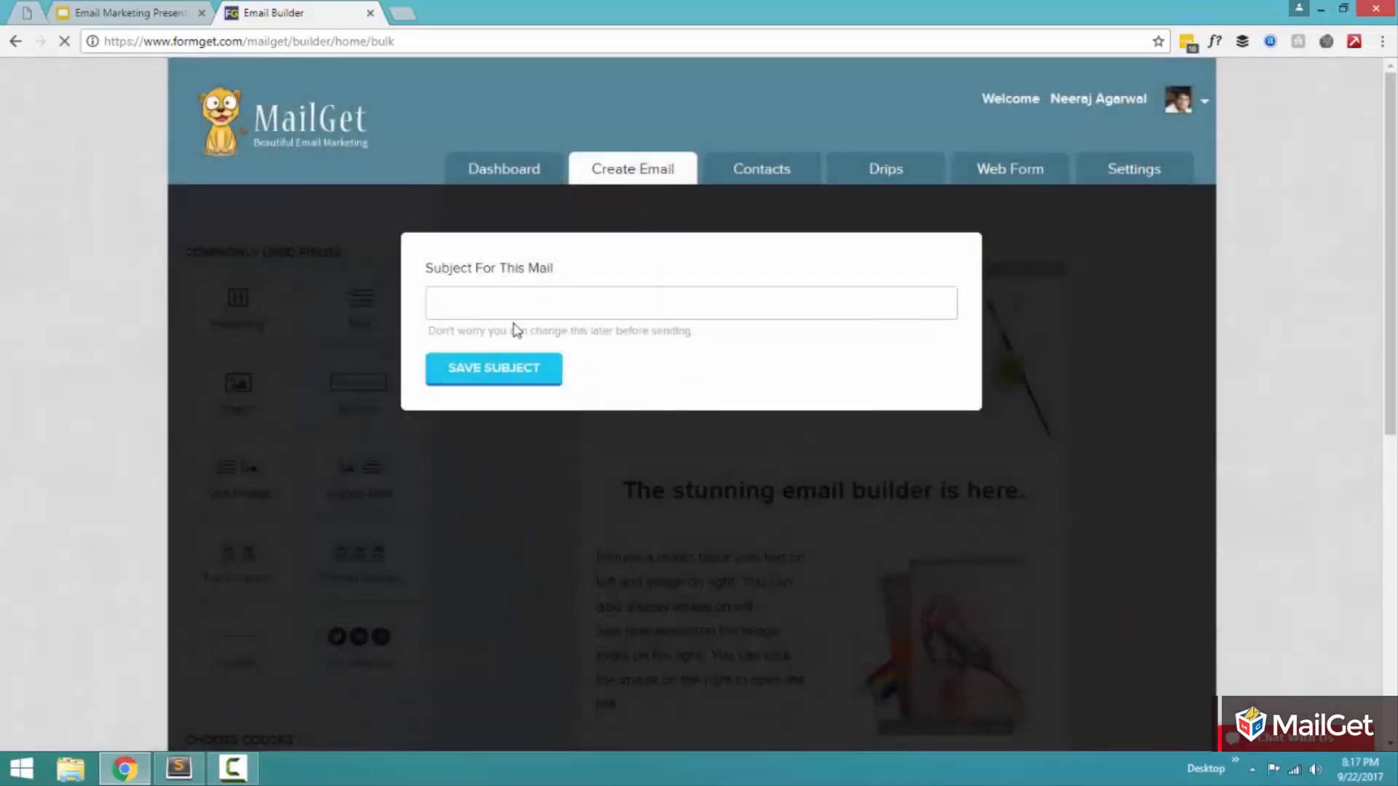
Step: Enter "My First Email Campaign" as the subject for this mail and save it
{"action": "left_click", "coordinate": [513, 305]}
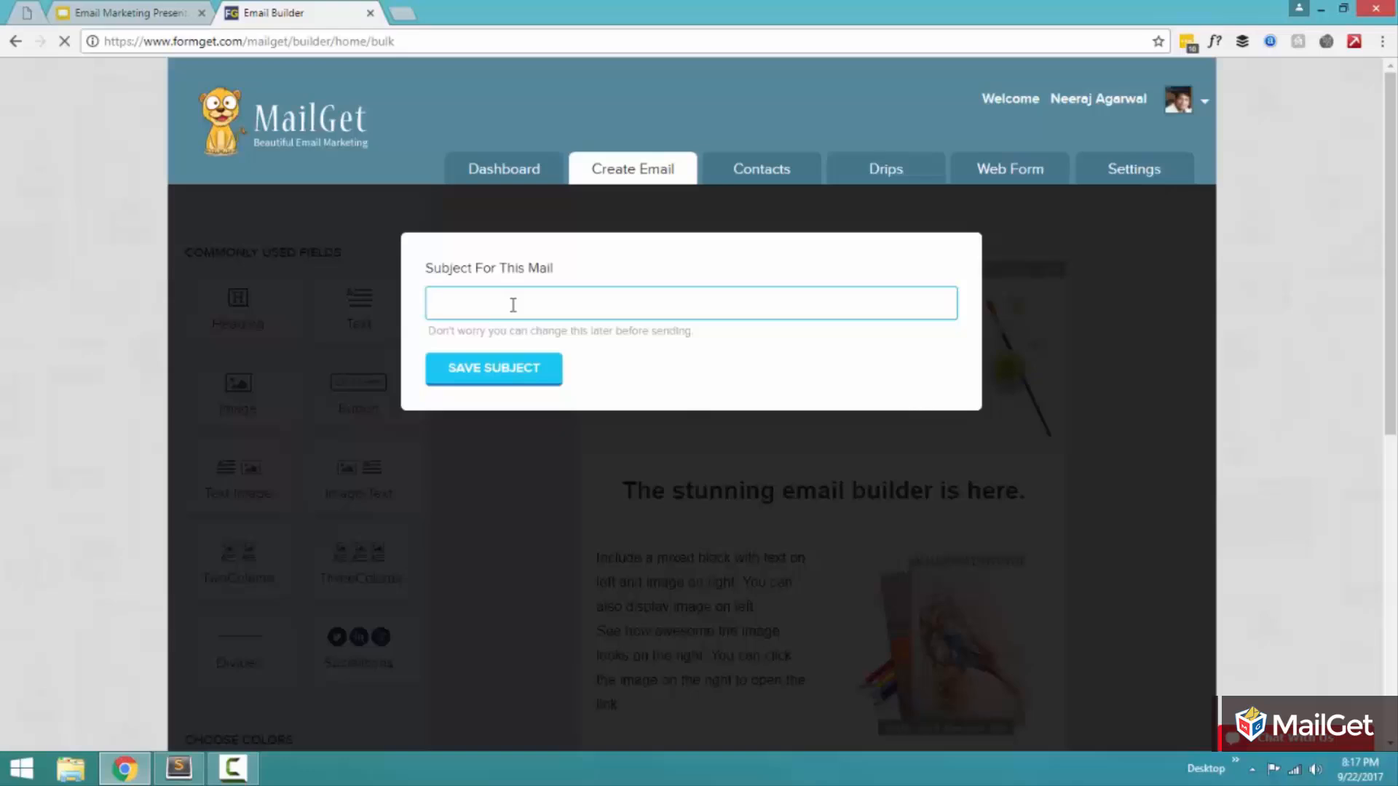
{"action": "type", "text": "My First MEmail Campaign"}
{"action": "left_click", "coordinate": [531, 369]}
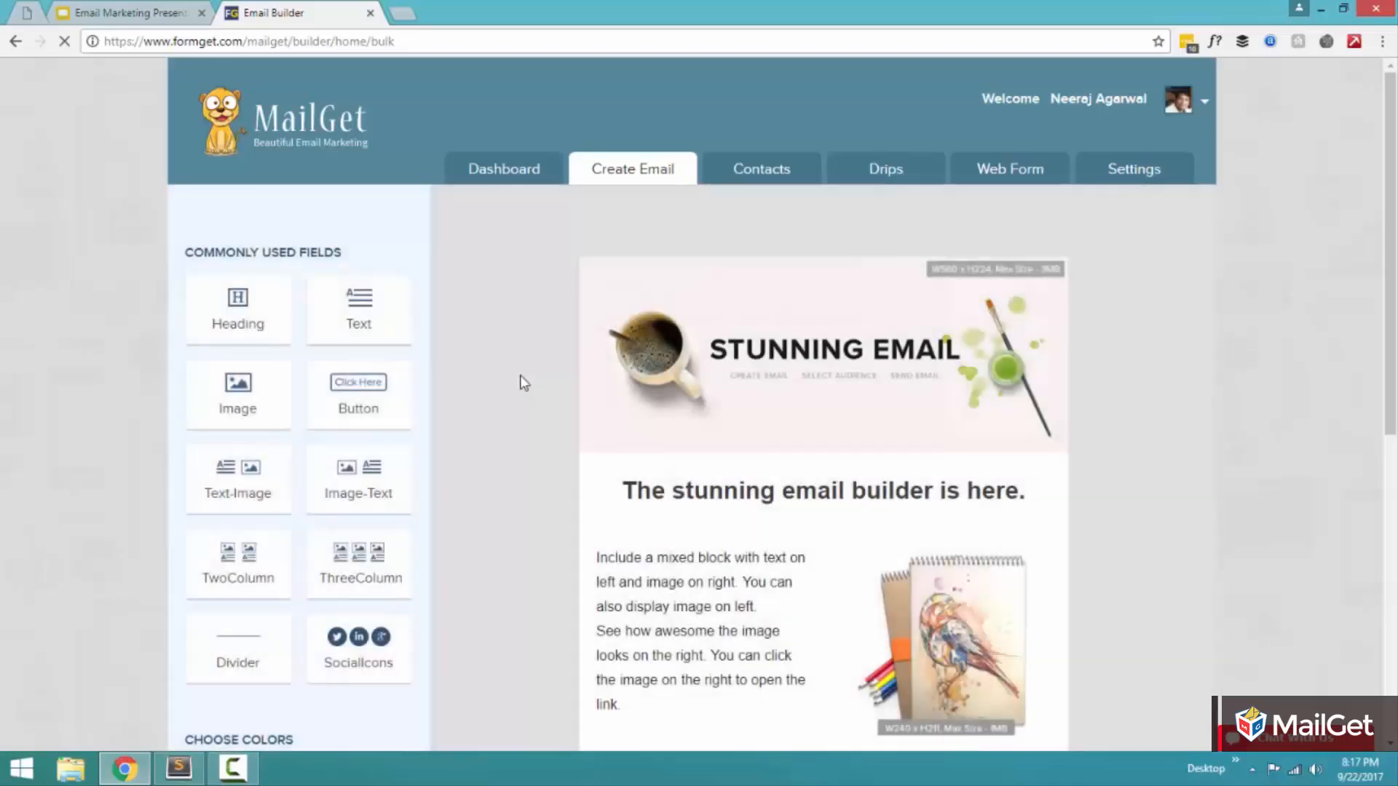
Step: Delete the divider, button, bulleted text, text-image and heading blocks from the default template, keeping the header image and footer
{"action": "scroll", "coordinate": [523, 383], "scroll_direction": "down", "scroll_amount": 2}
{"action": "scroll", "coordinate": [522, 380], "scroll_direction": "up", "scroll_amount": 1}
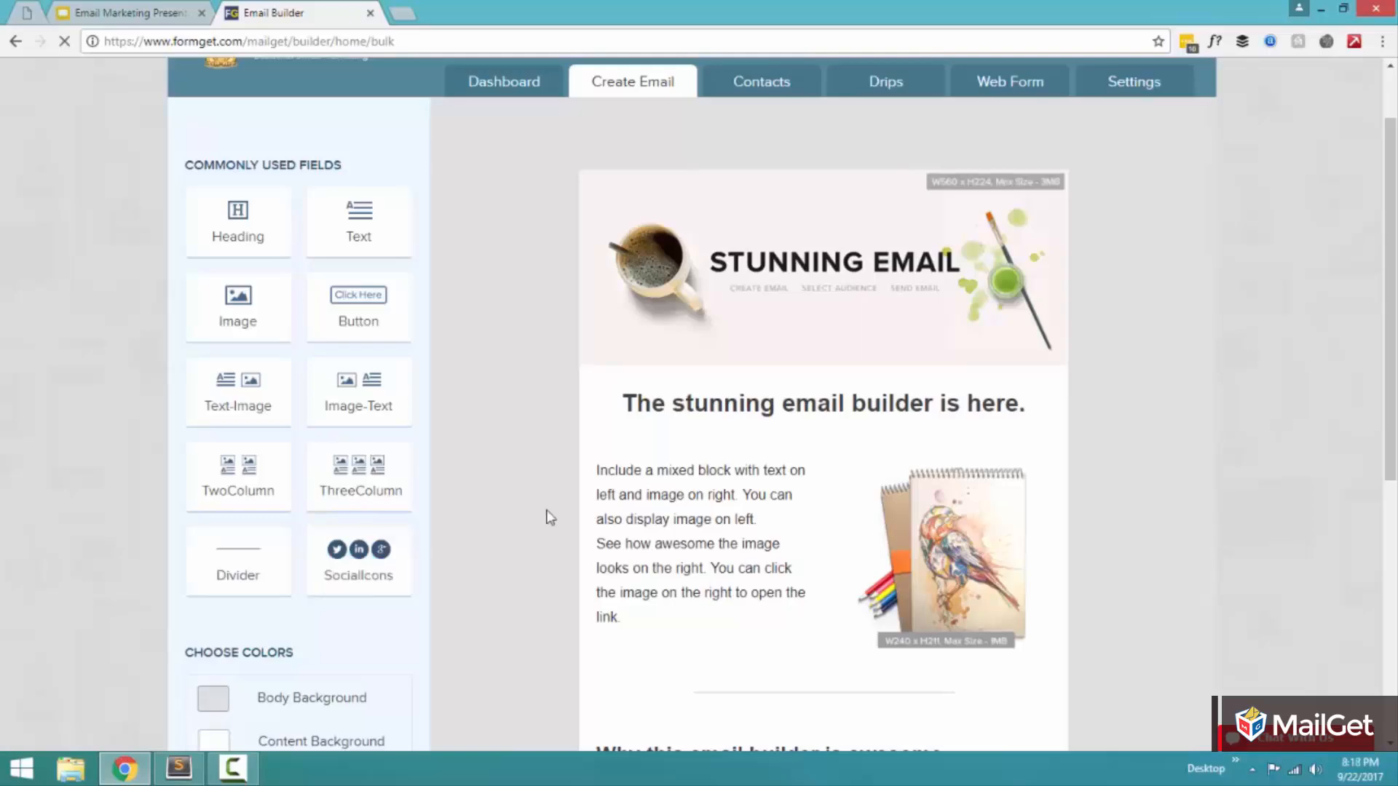
{"action": "scroll", "coordinate": [546, 514], "scroll_direction": "down", "scroll_amount": 5}
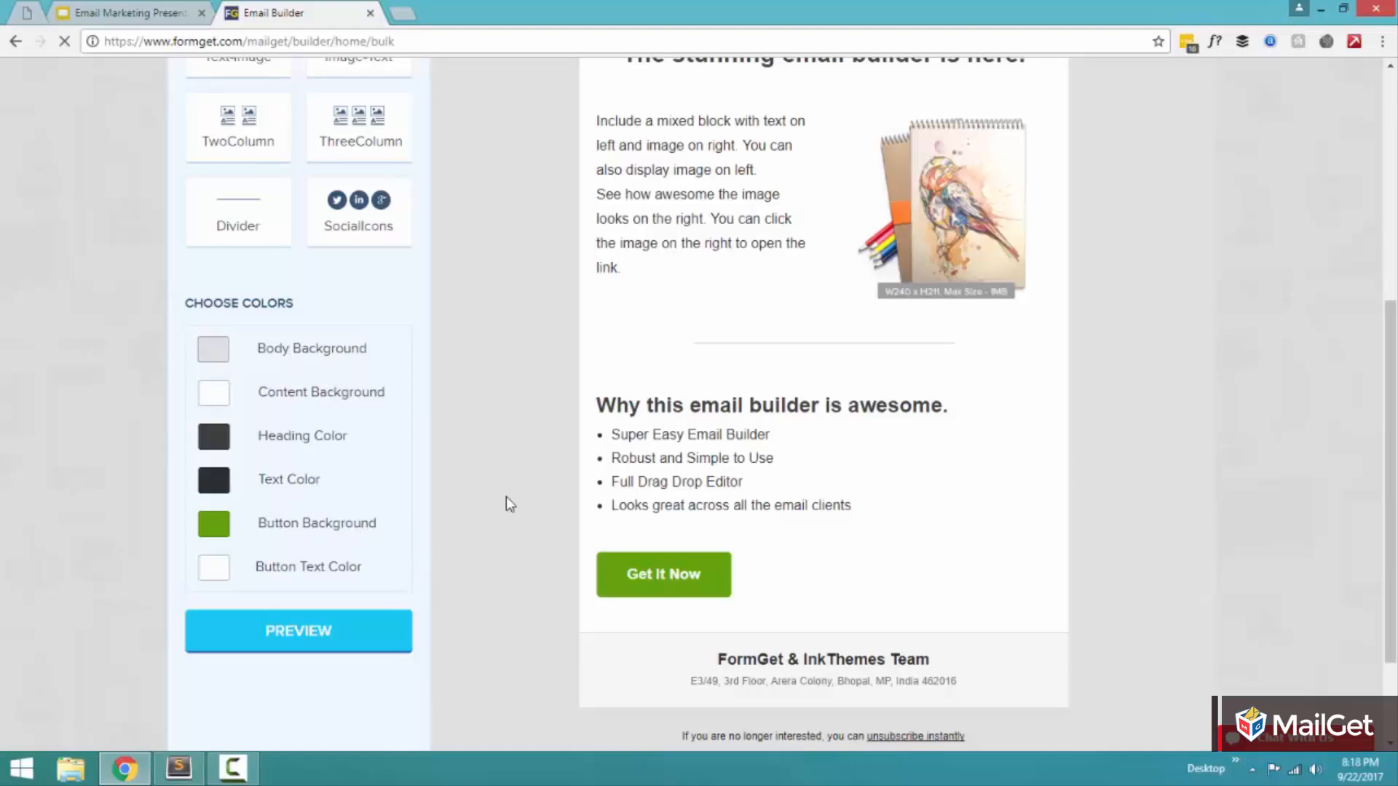
{"action": "scroll", "coordinate": [505, 497], "scroll_direction": "up", "scroll_amount": 6}
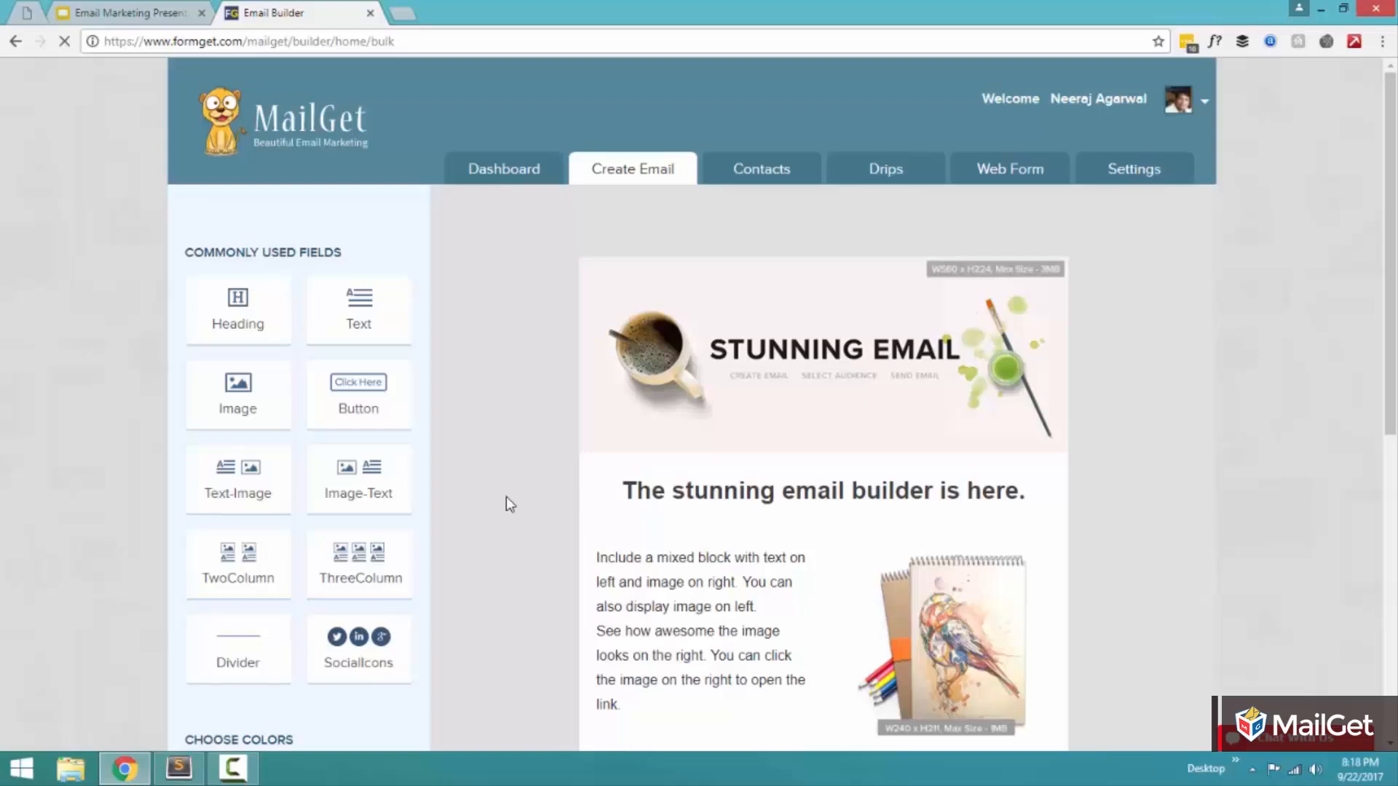
{"action": "mouse_move", "coordinate": [895, 391]}
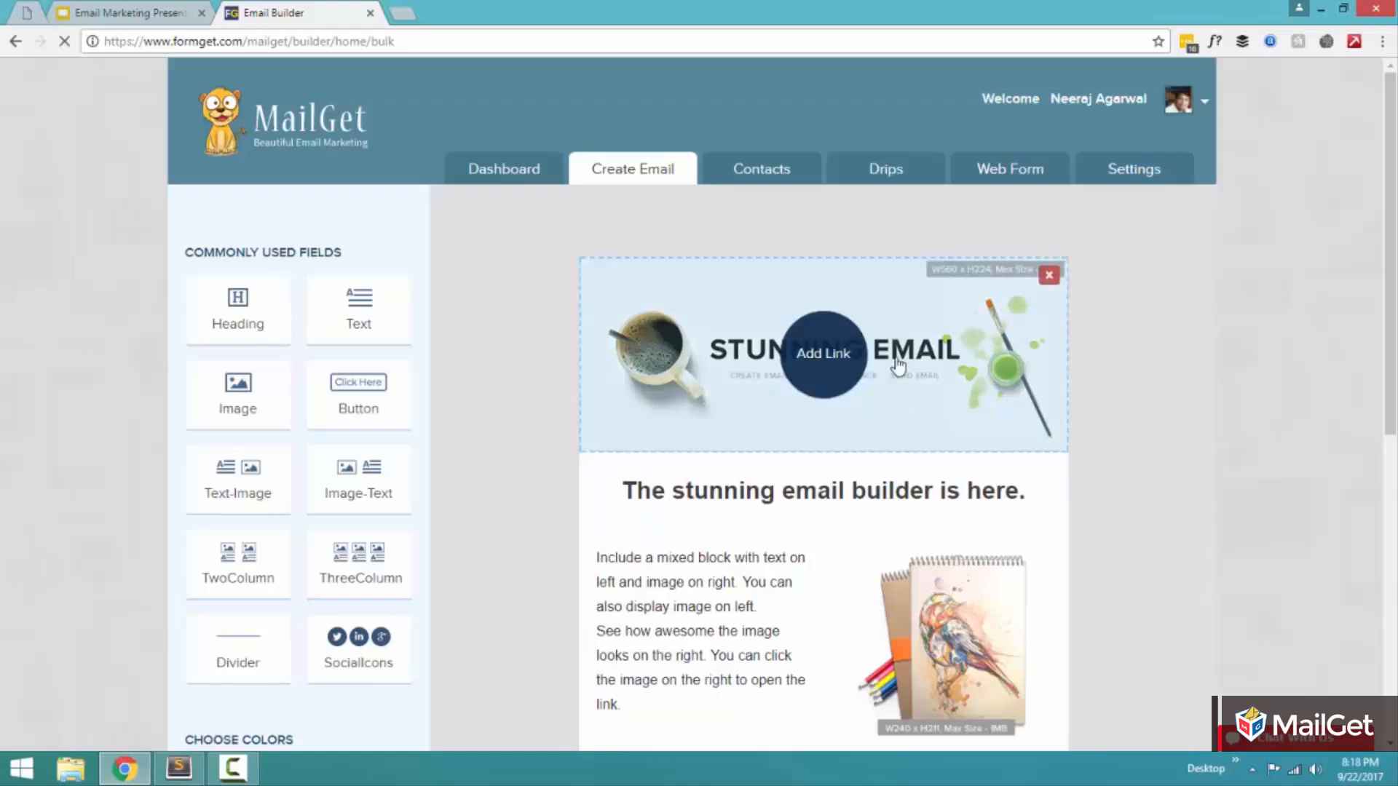
{"action": "scroll", "coordinate": [876, 318], "scroll_direction": "down", "scroll_amount": 3}
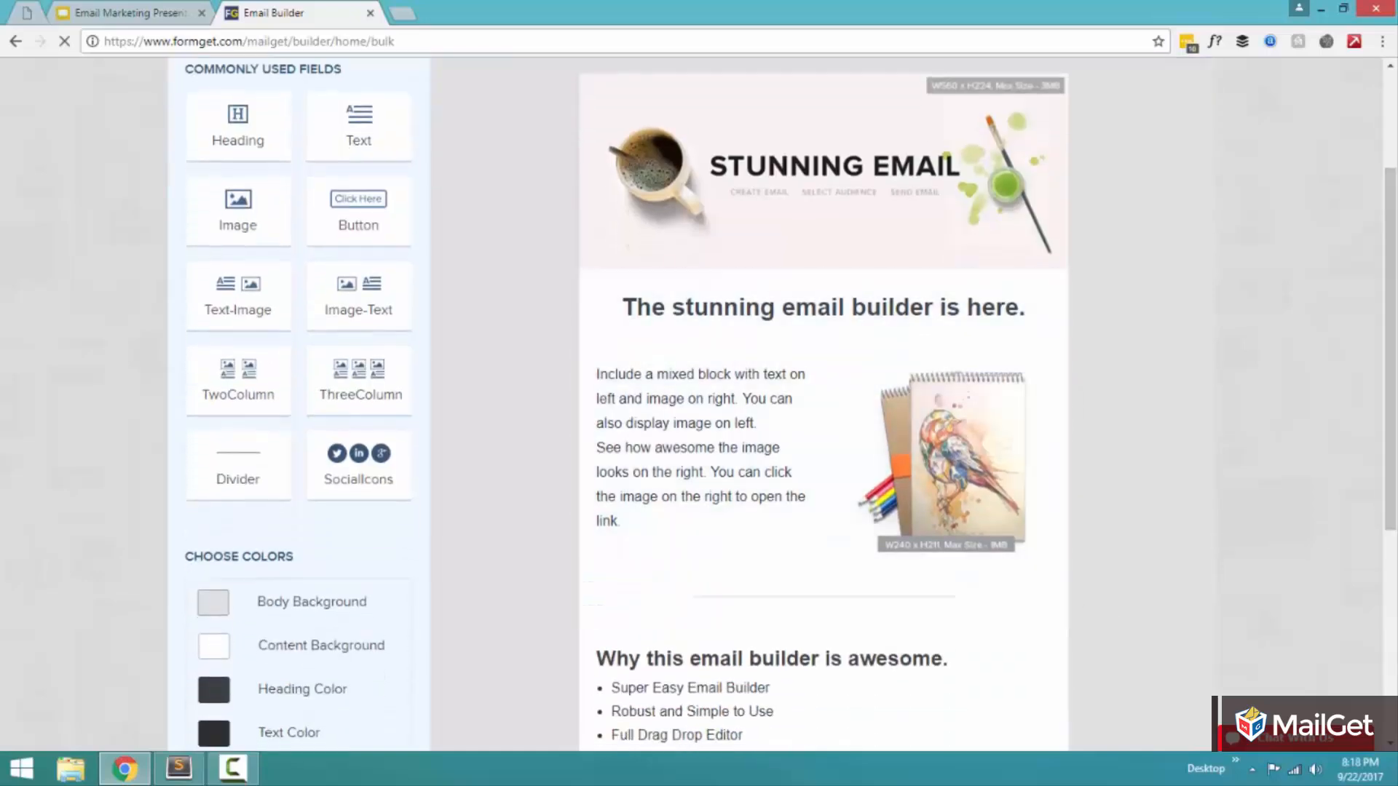
{"action": "scroll", "coordinate": [1106, 474], "scroll_direction": "down", "scroll_amount": 3}
{"action": "left_click_drag", "start_coordinate": [1012, 395], "coordinate": [1061, 417]}
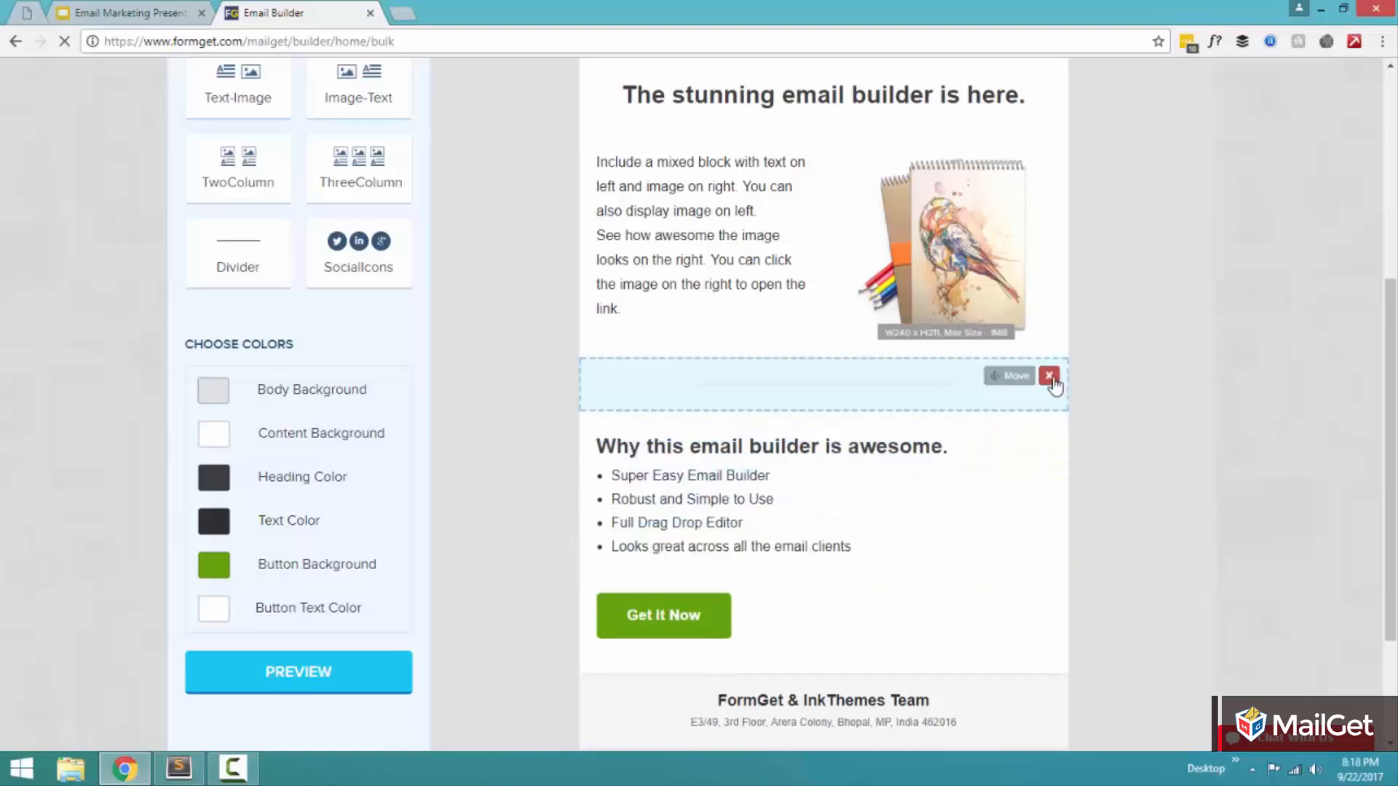
{"action": "left_click", "coordinate": [1049, 378]}
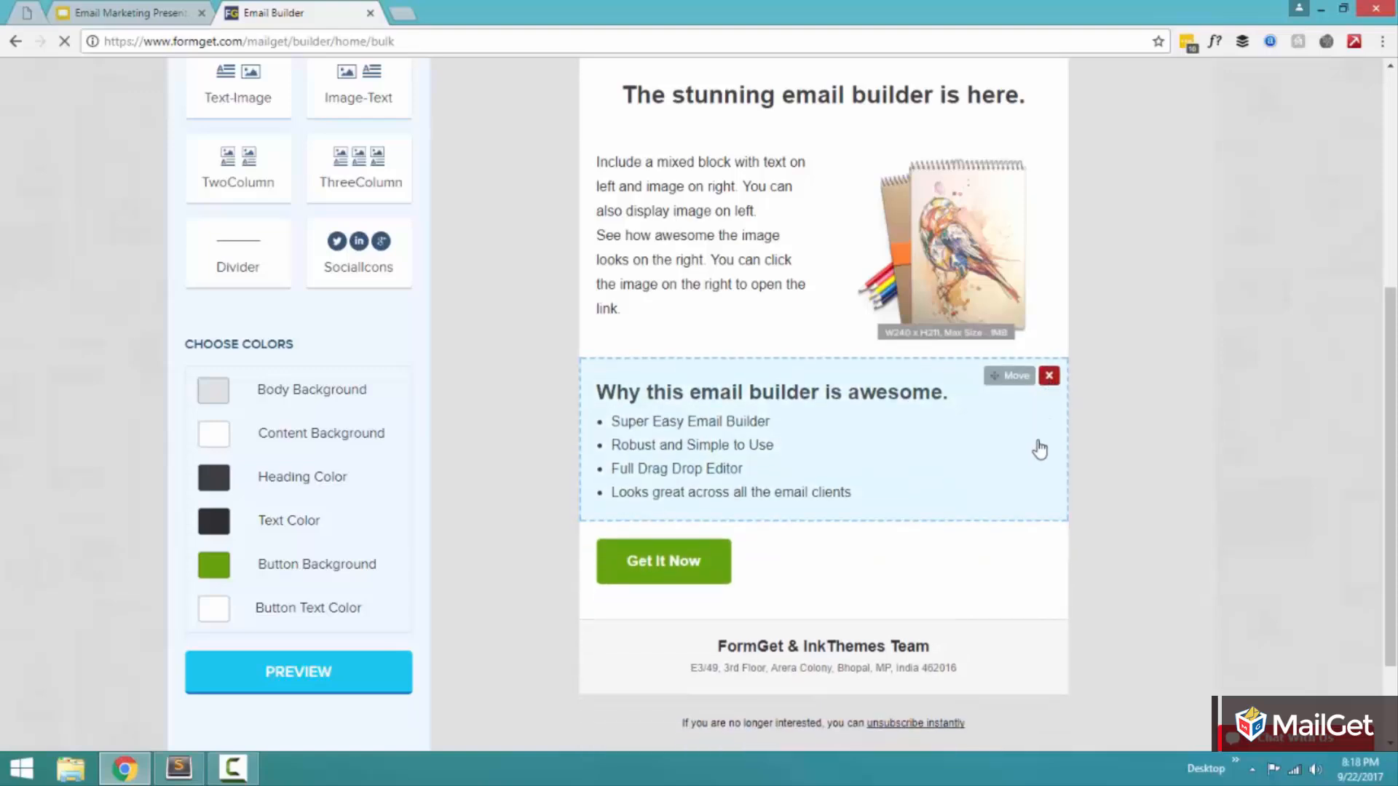
{"action": "left_click", "coordinate": [1049, 540]}
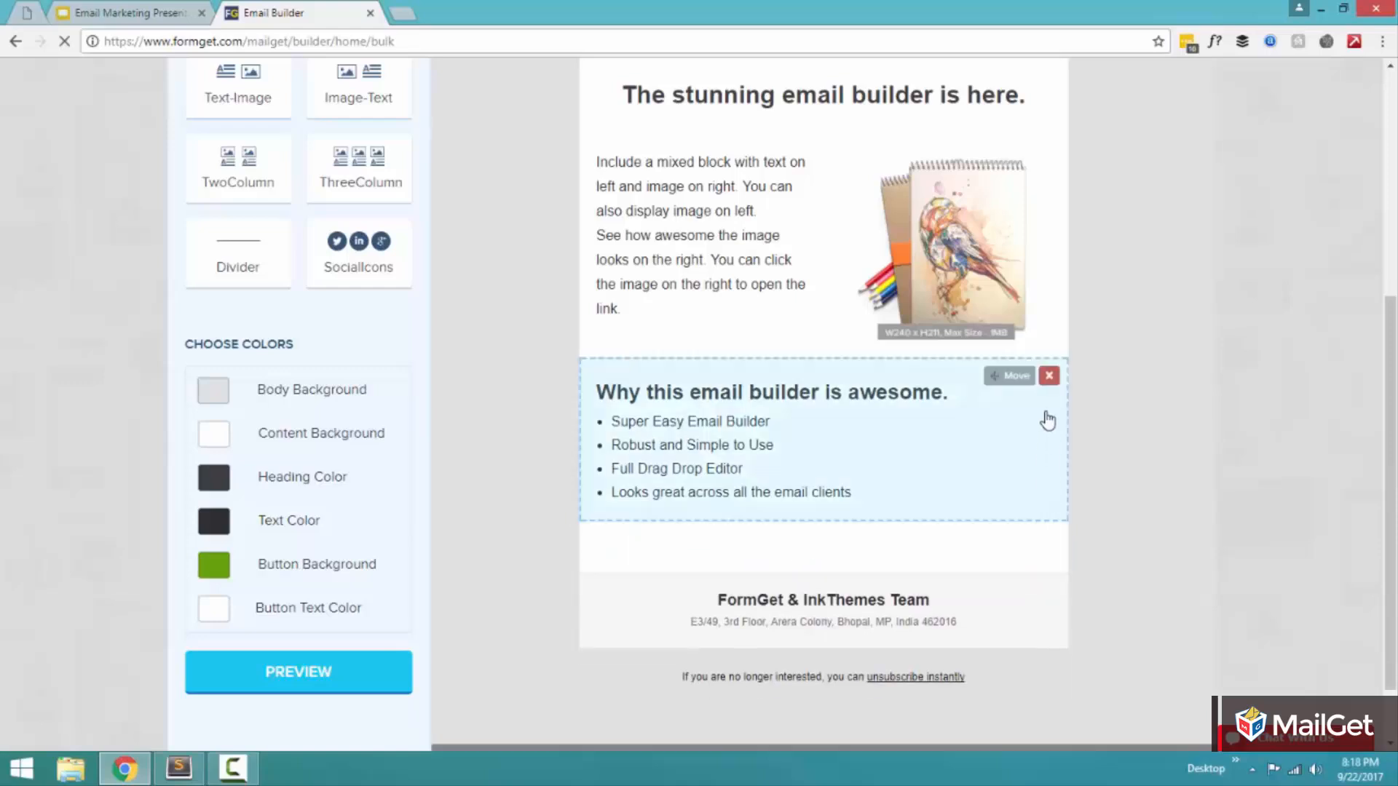
{"action": "left_click", "coordinate": [1048, 376]}
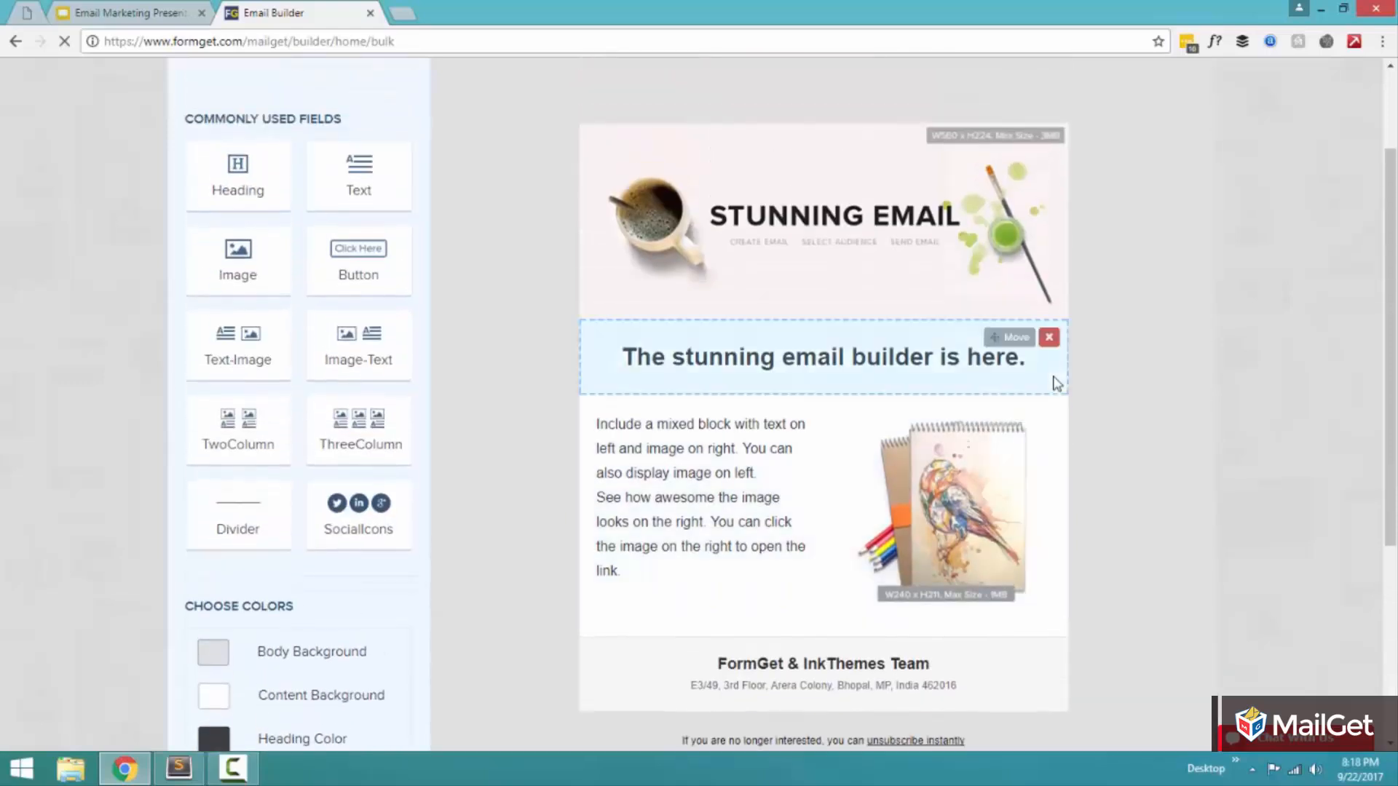
{"action": "left_click", "coordinate": [1049, 409]}
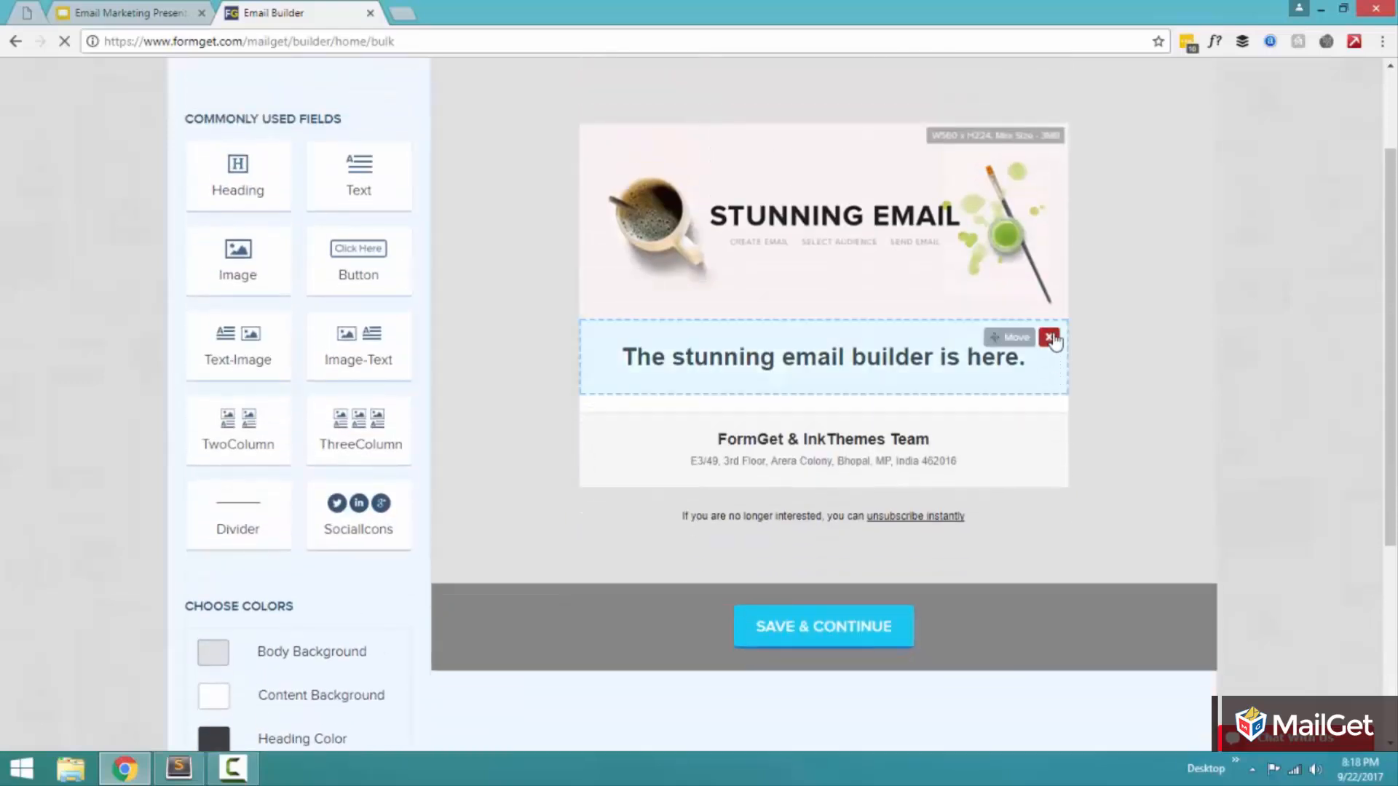
{"action": "left_click", "coordinate": [1049, 337]}
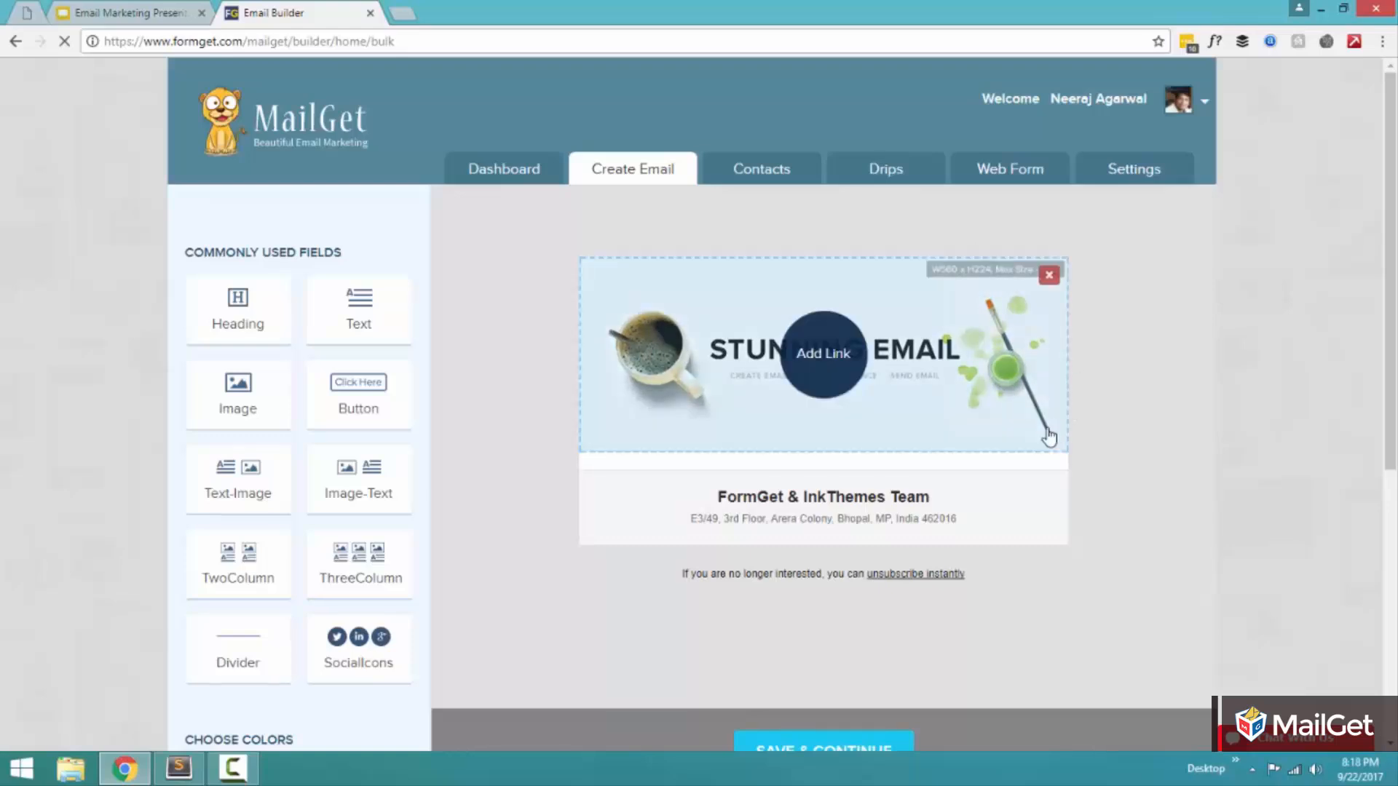
Step: Replace the "Stunning Email" header picture with HeaderImage from the EmailCreation folder on the Desktop and save the block
{"action": "left_click", "coordinate": [658, 341]}
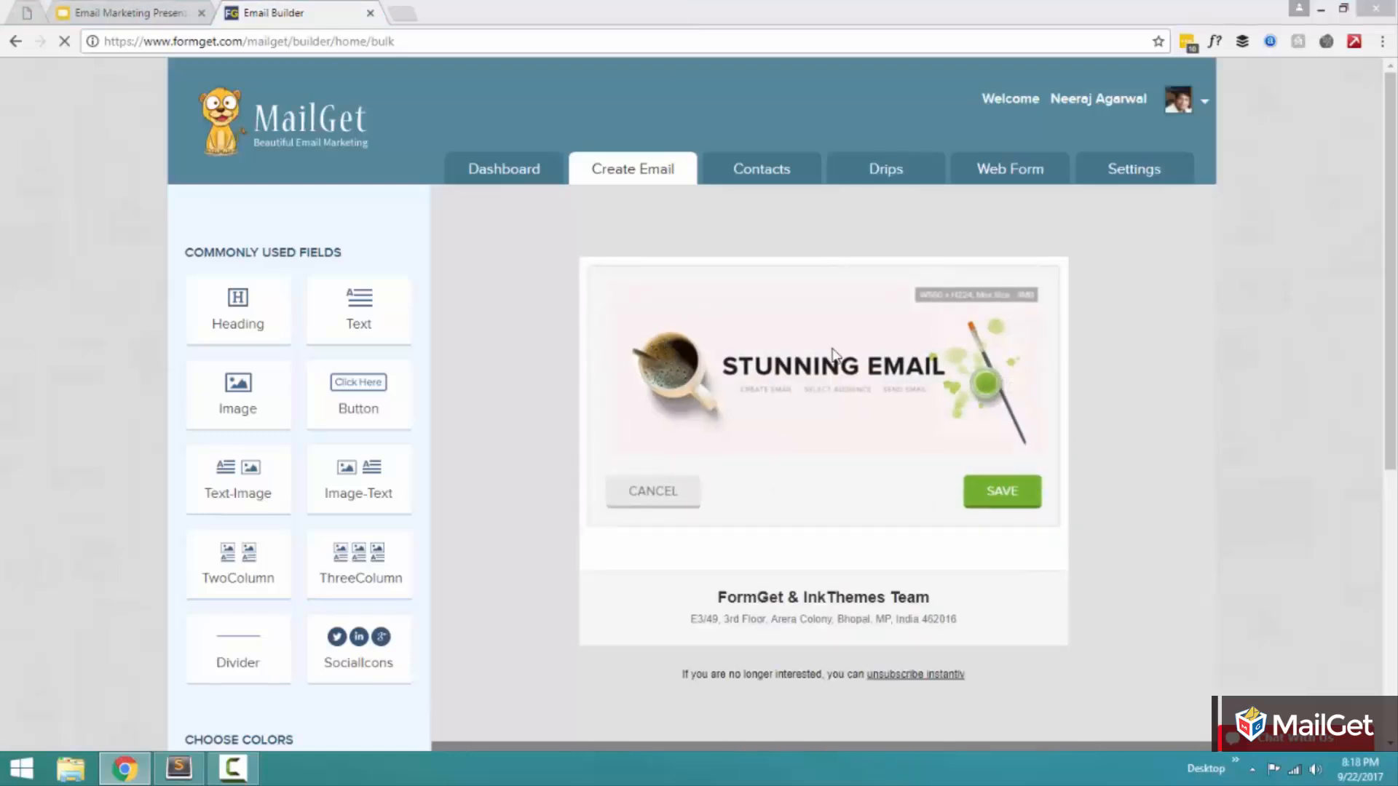
{"action": "left_click_drag", "start_coordinate": [685, 118], "coordinate": [699, 317]}
{"action": "left_click", "coordinate": [375, 236]}
{"action": "scroll", "coordinate": [375, 237], "scroll_direction": "up", "scroll_amount": 3}
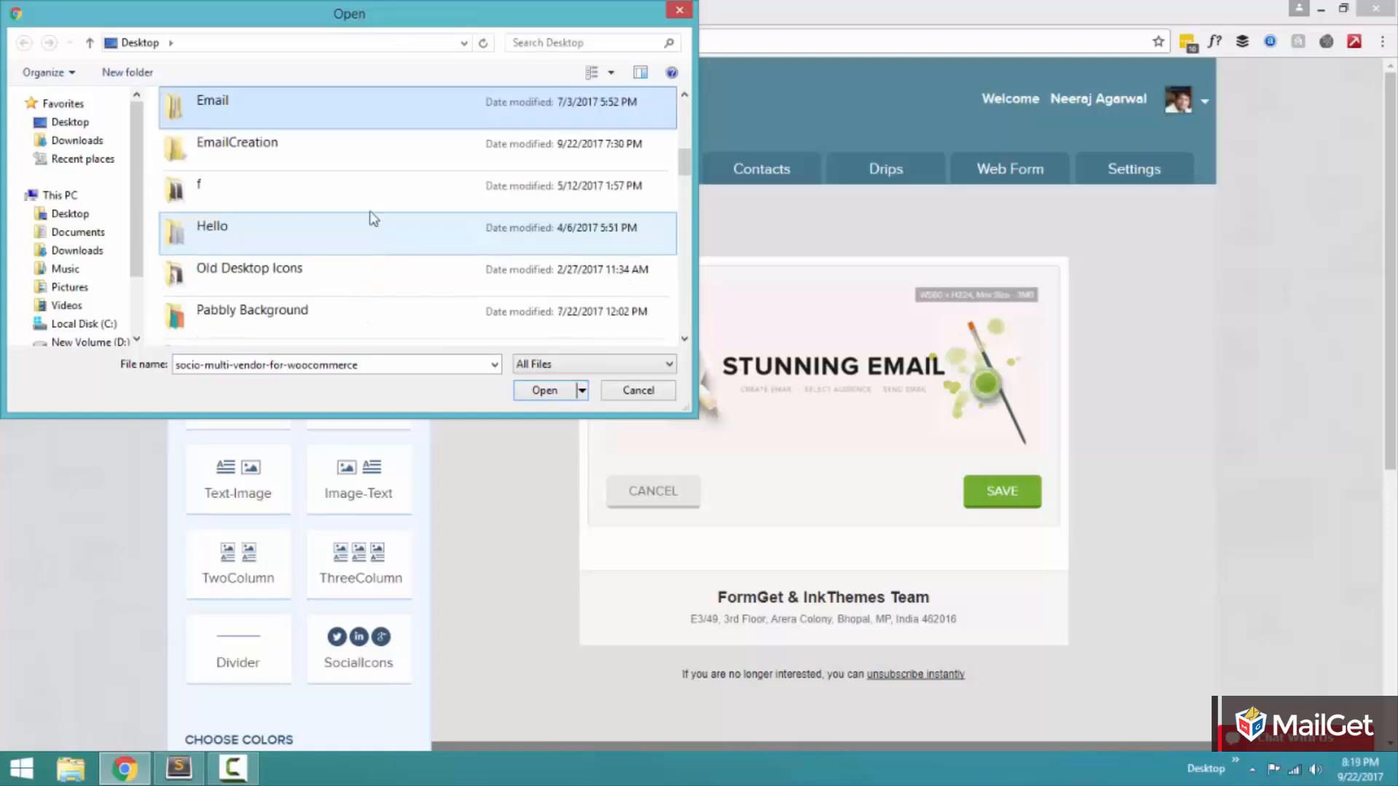
{"action": "double_click", "coordinate": [298, 149]}
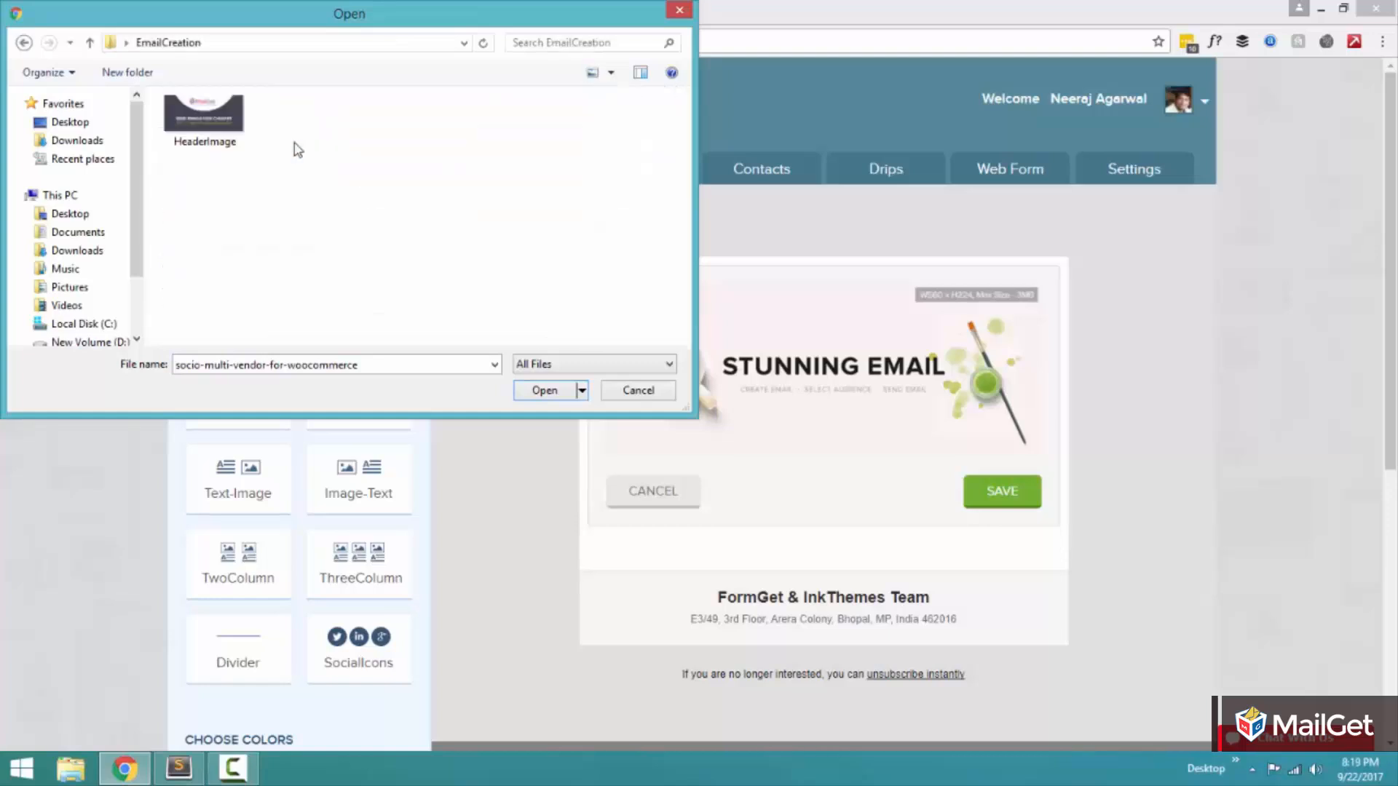
{"action": "left_click", "coordinate": [193, 128]}
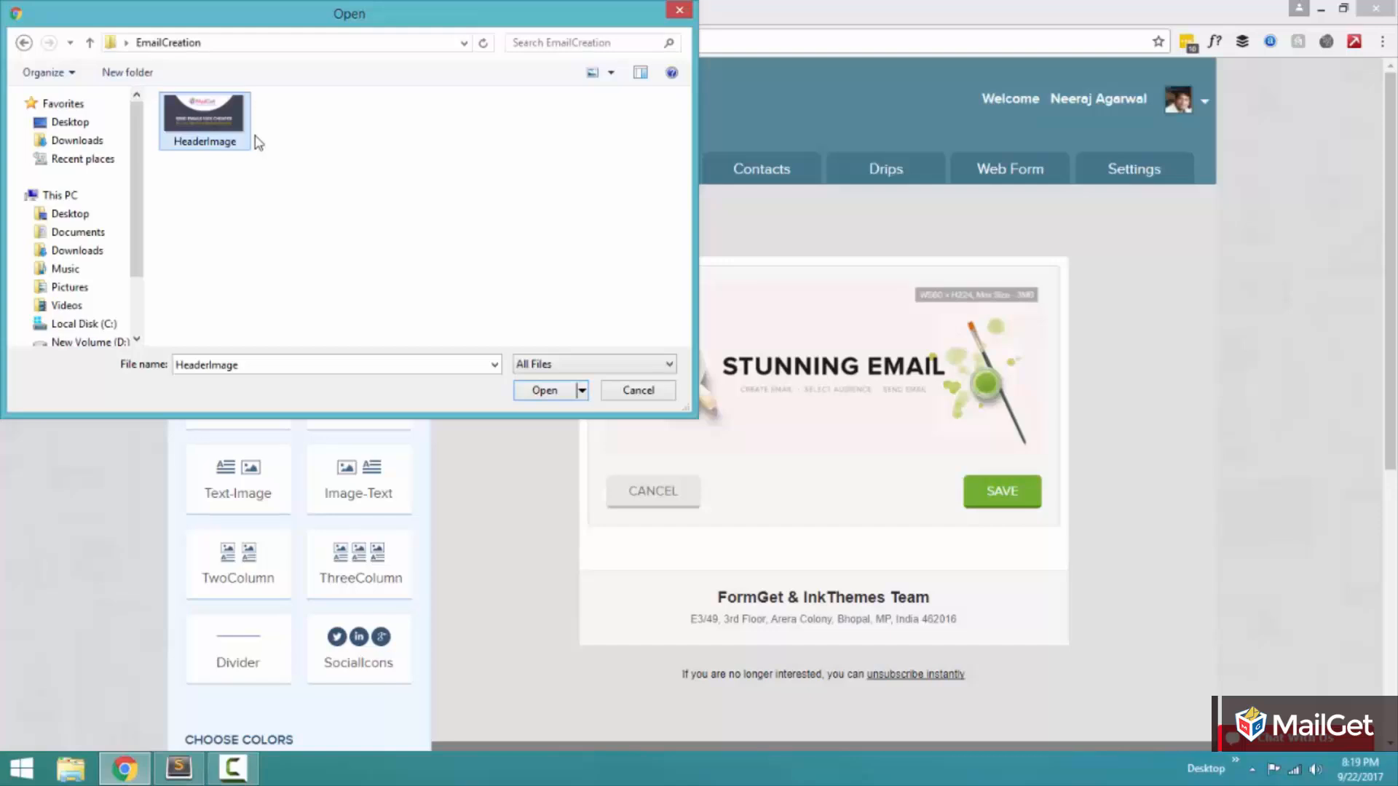
{"action": "left_click", "coordinate": [546, 391]}
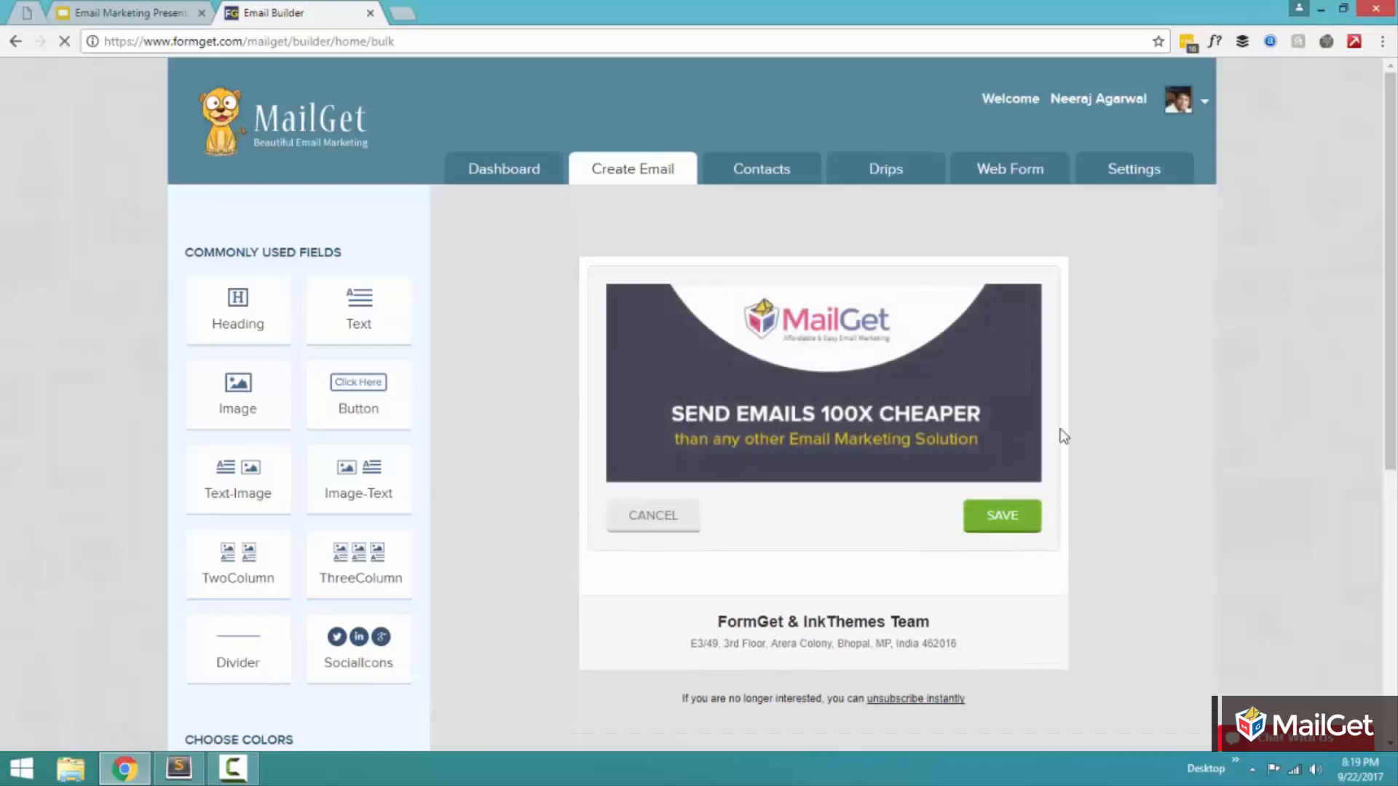
{"action": "left_click", "coordinate": [1003, 518]}
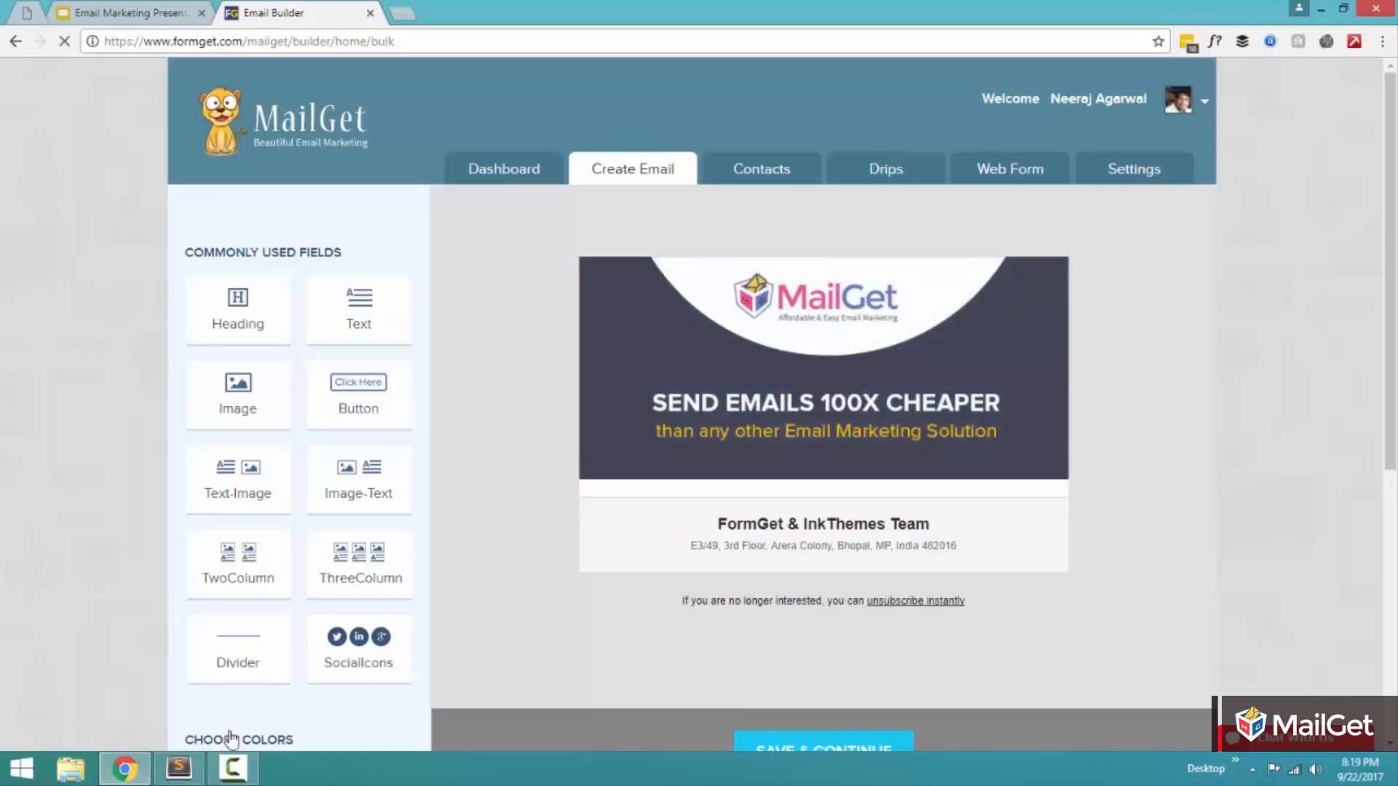
Step: Switch to Sublime Text to review the prepared email copy and return to the email builder in Chrome
{"action": "left_click", "coordinate": [182, 778]}
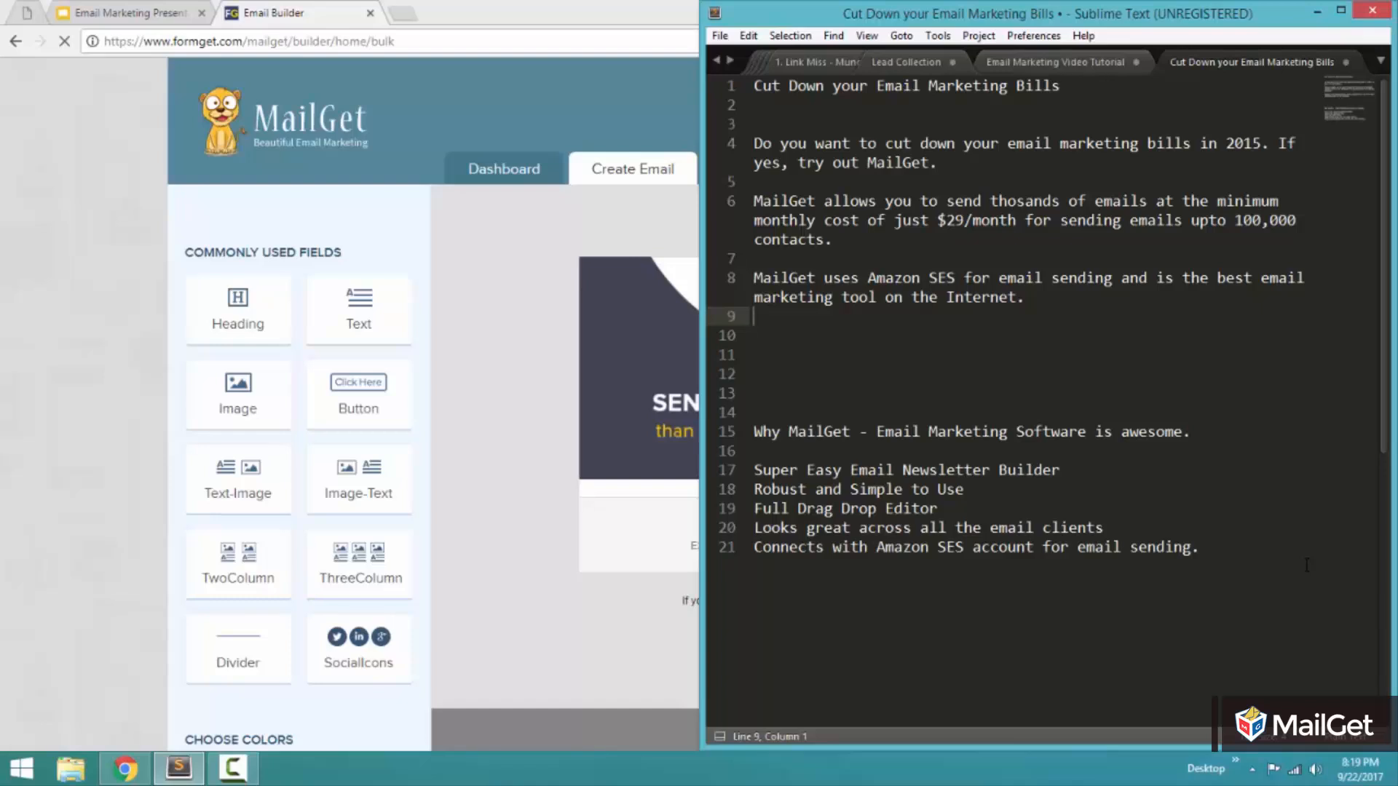
{"action": "left_click_drag", "start_coordinate": [1235, 546], "coordinate": [949, 200]}
{"action": "left_click", "coordinate": [947, 180]}
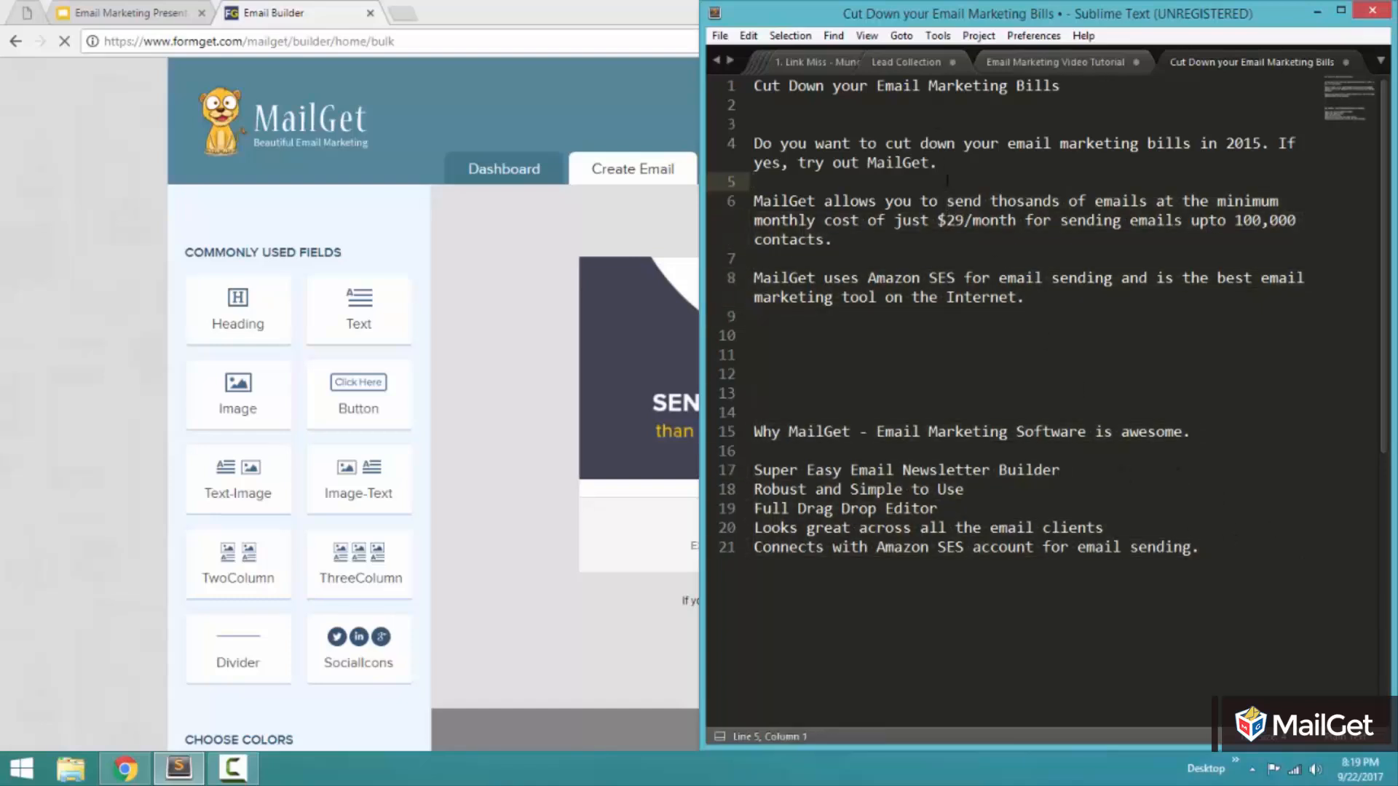
{"action": "left_click", "coordinate": [58, 381]}
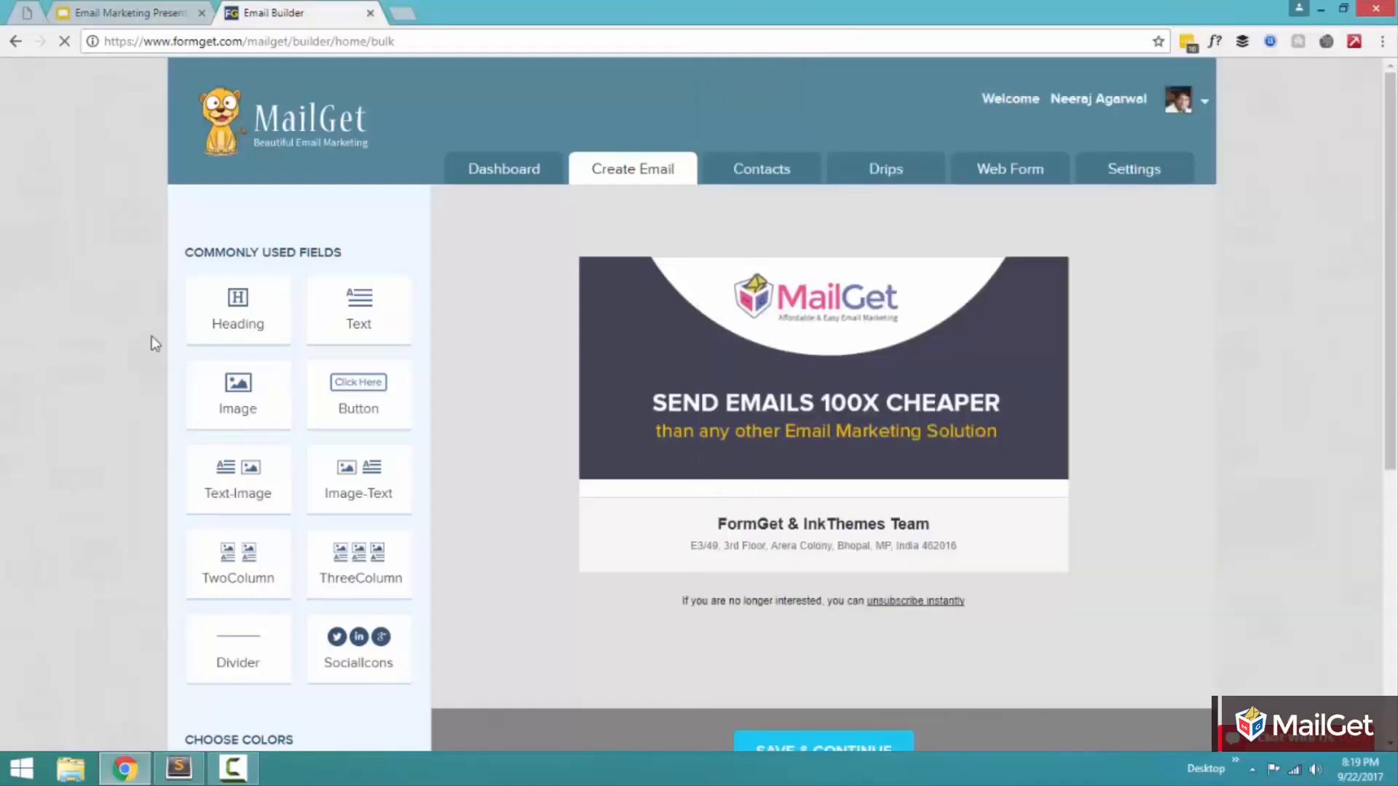
Step: Add a Heading block to the email below the header image
{"action": "left_click", "coordinate": [212, 317]}
{"action": "scroll", "coordinate": [212, 317], "scroll_direction": "down", "scroll_amount": 7}
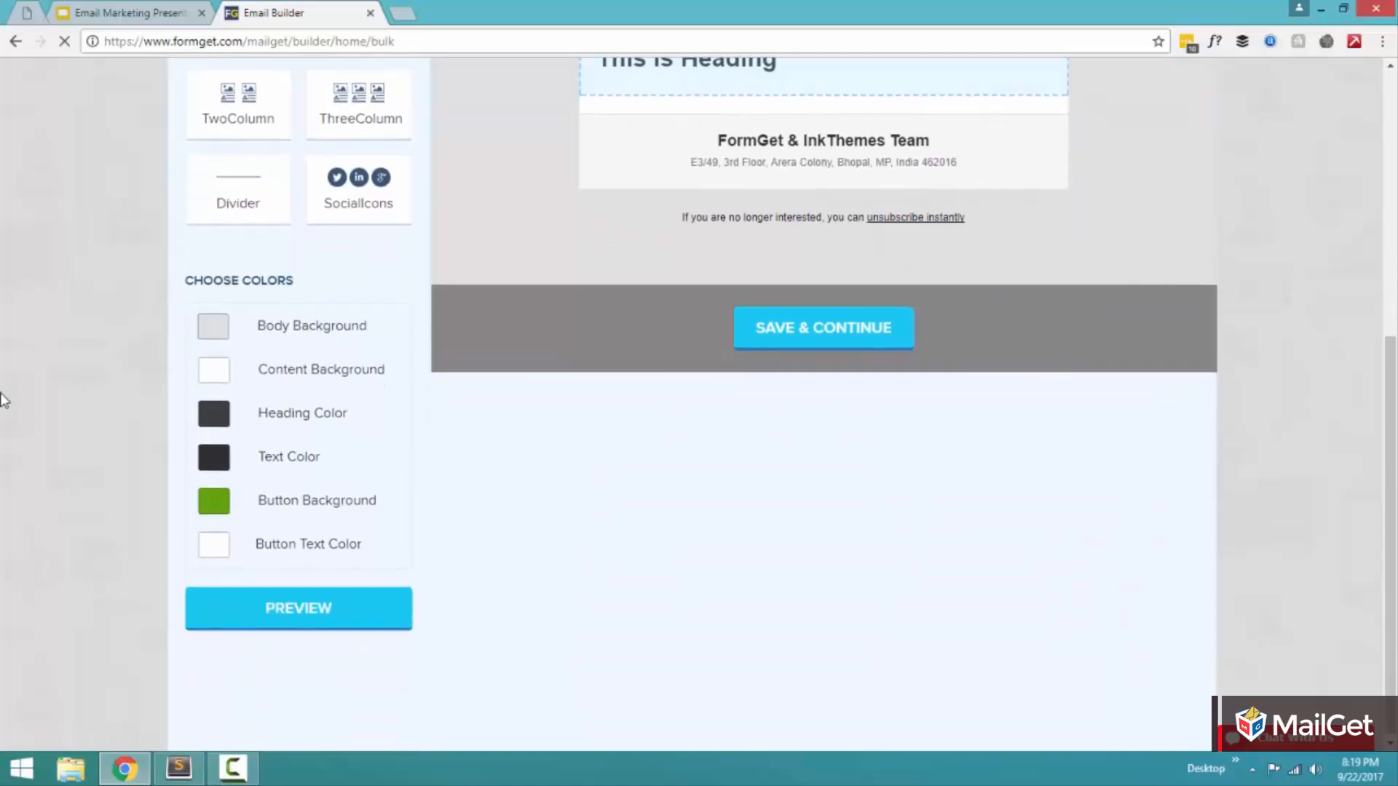
{"action": "scroll", "coordinate": [31, 422], "scroll_direction": "up", "scroll_amount": 7}
Step: Replace the heading placeholder with "Cut Down your Email Marketing Bills" copied from Sublime Text, center it and save the block
{"action": "key", "text": "alt+Tab"}
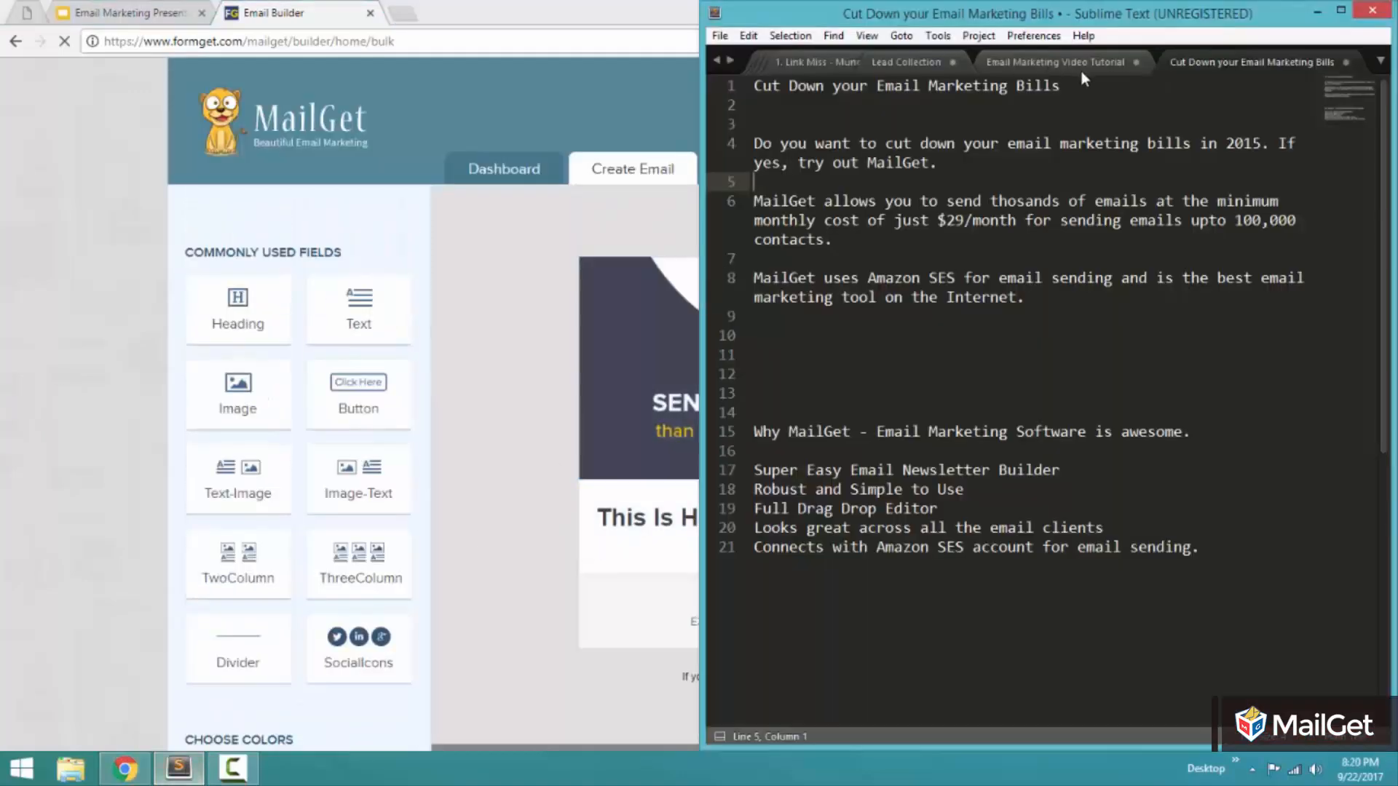
{"action": "left_click_drag", "start_coordinate": [1081, 83], "coordinate": [699, 87]}
{"action": "key", "text": "ctrl+c"}
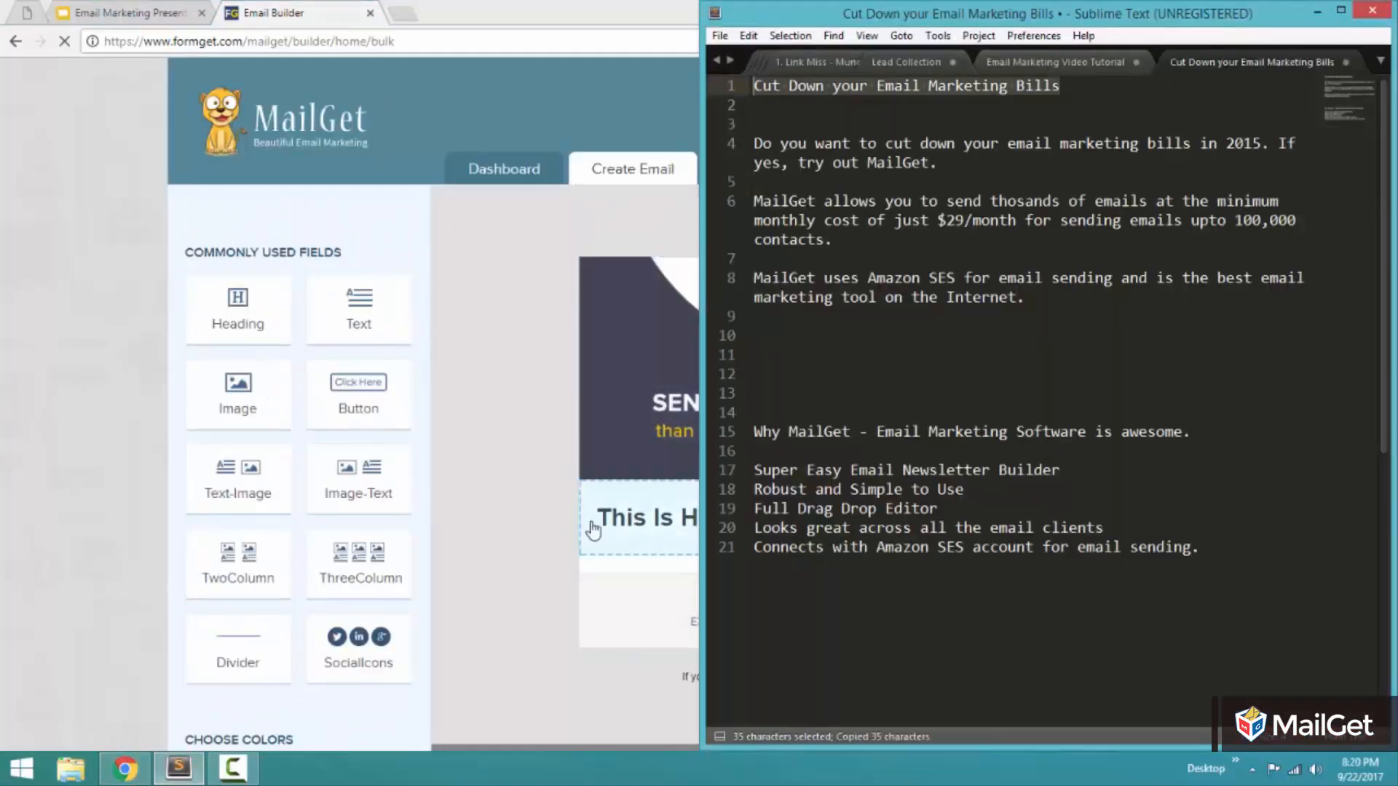
{"action": "key", "text": "alt+Tab"}
{"action": "left_click", "coordinate": [705, 517]}
{"action": "key", "text": "ctrl+a"}
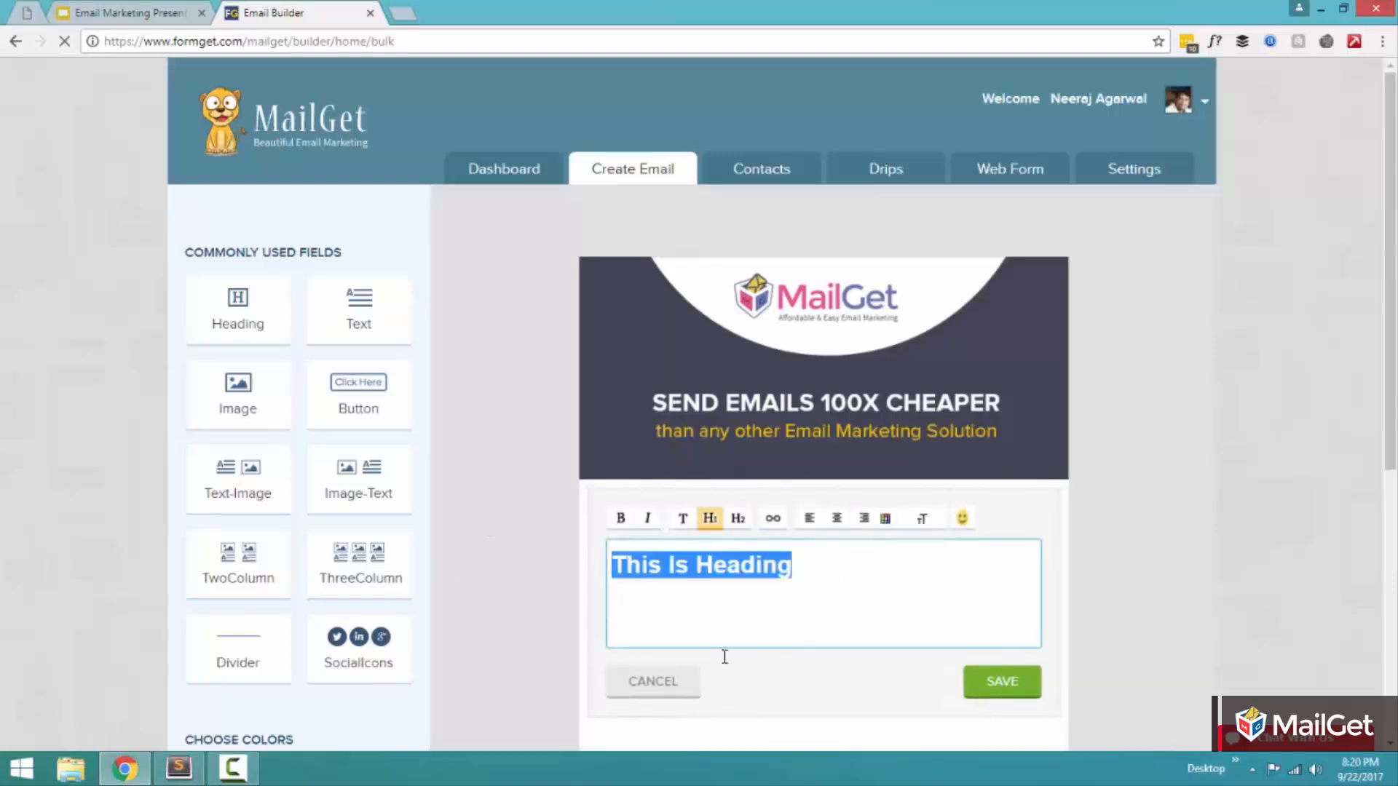
{"action": "key", "text": "ctrl+v"}
{"action": "key", "text": "ctrl+a"}
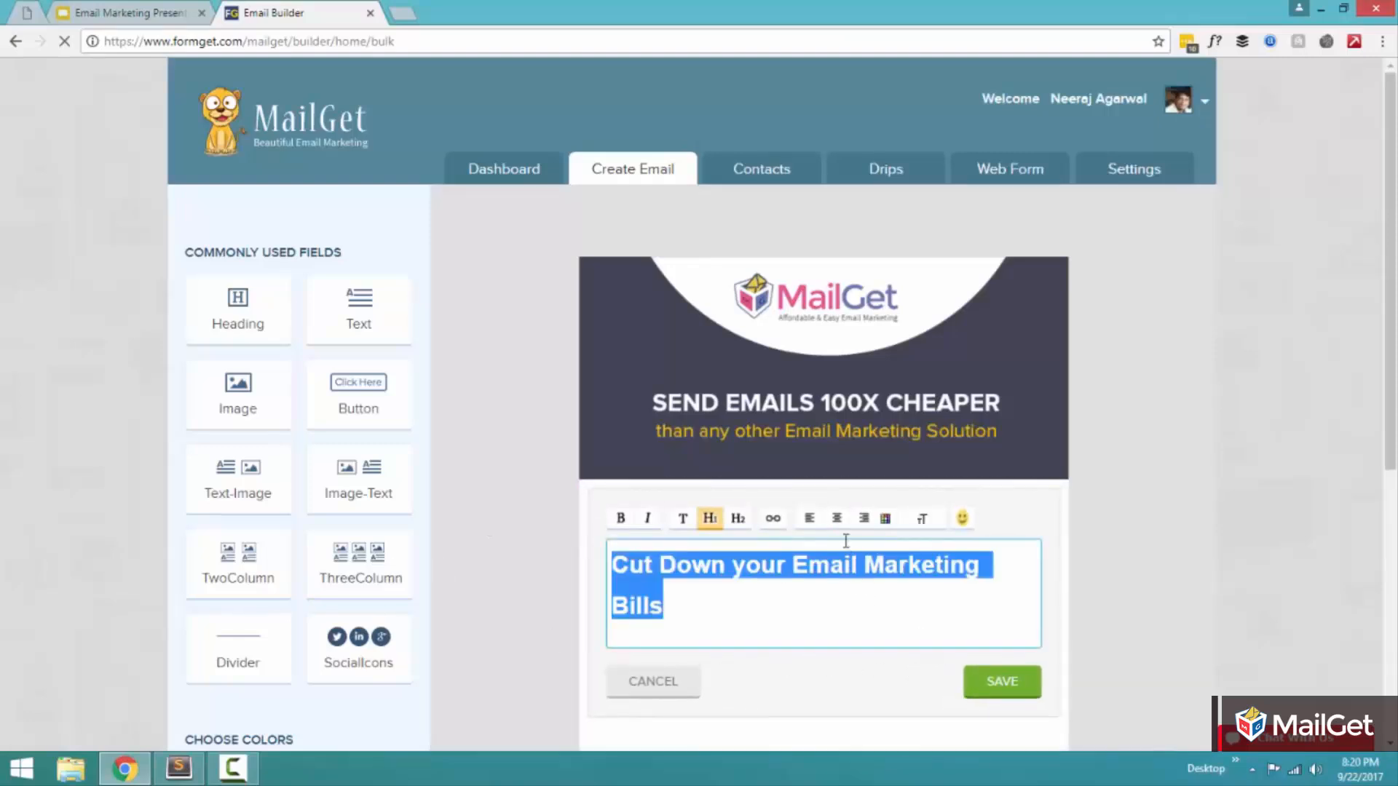
{"action": "left_click", "coordinate": [836, 518]}
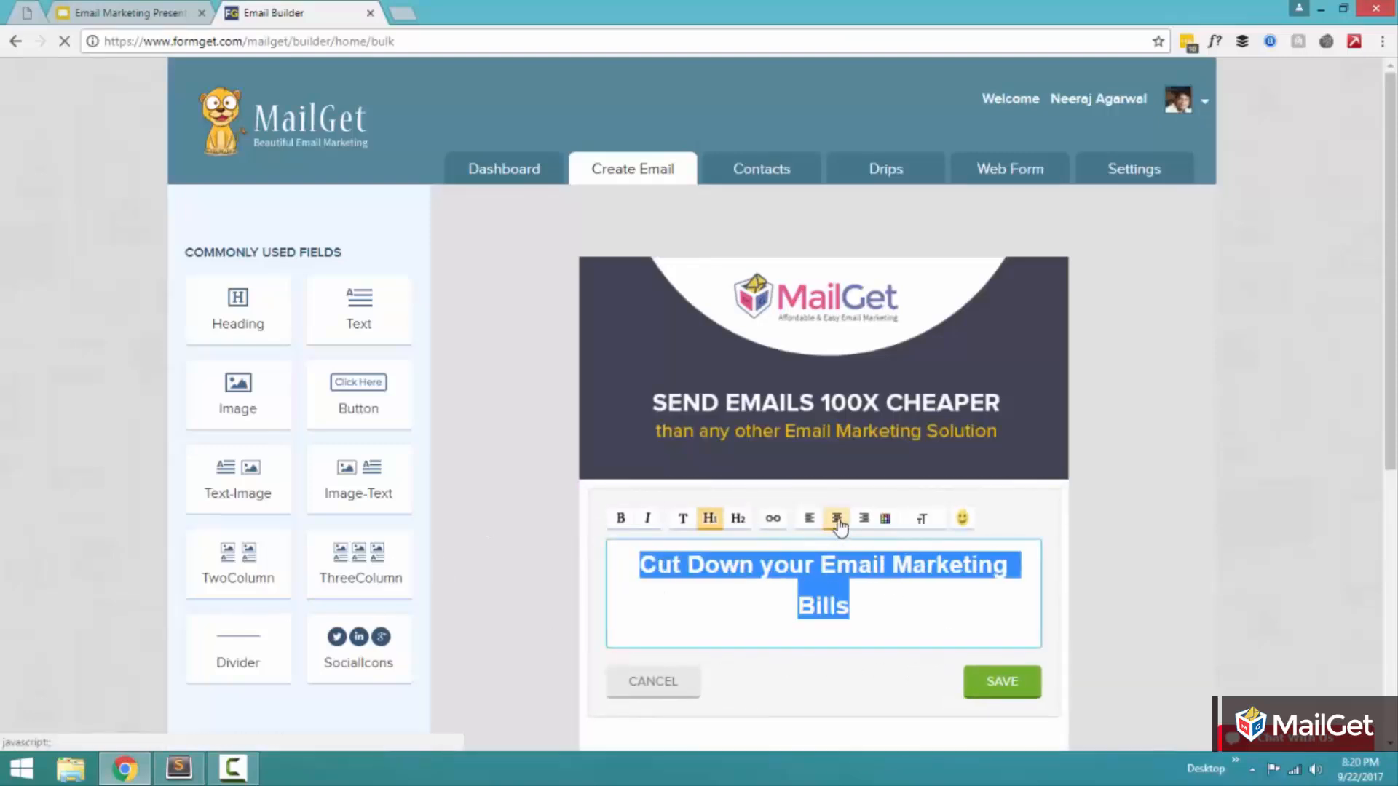
{"action": "left_click", "coordinate": [991, 683]}
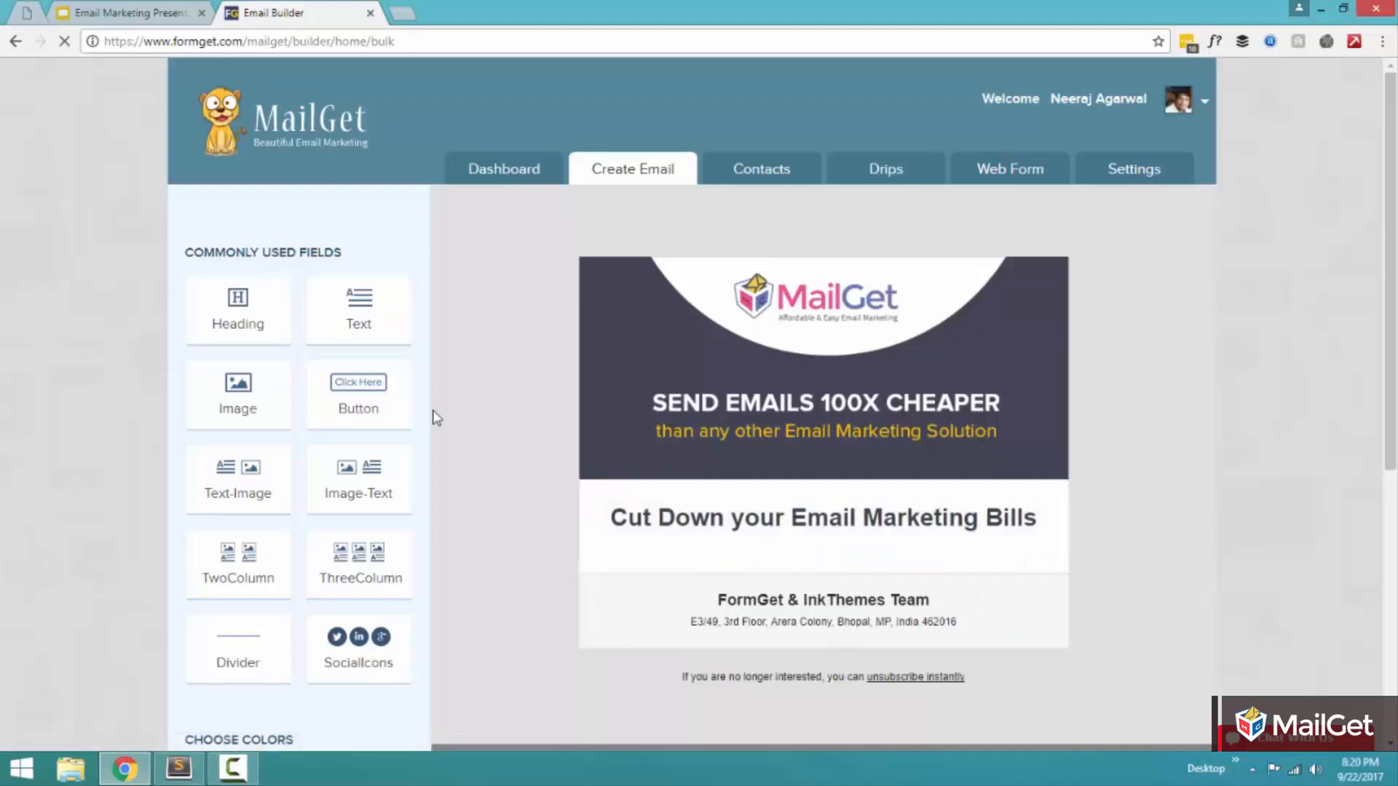
Step: Add a Text block below the heading, replace its placeholder with the three prepared MailGet paragraphs from Sublime Text and save it
{"action": "left_click", "coordinate": [381, 300]}
{"action": "scroll", "coordinate": [382, 300], "scroll_direction": "down", "scroll_amount": 6}
{"action": "scroll", "coordinate": [486, 405], "scroll_direction": "up", "scroll_amount": 3}
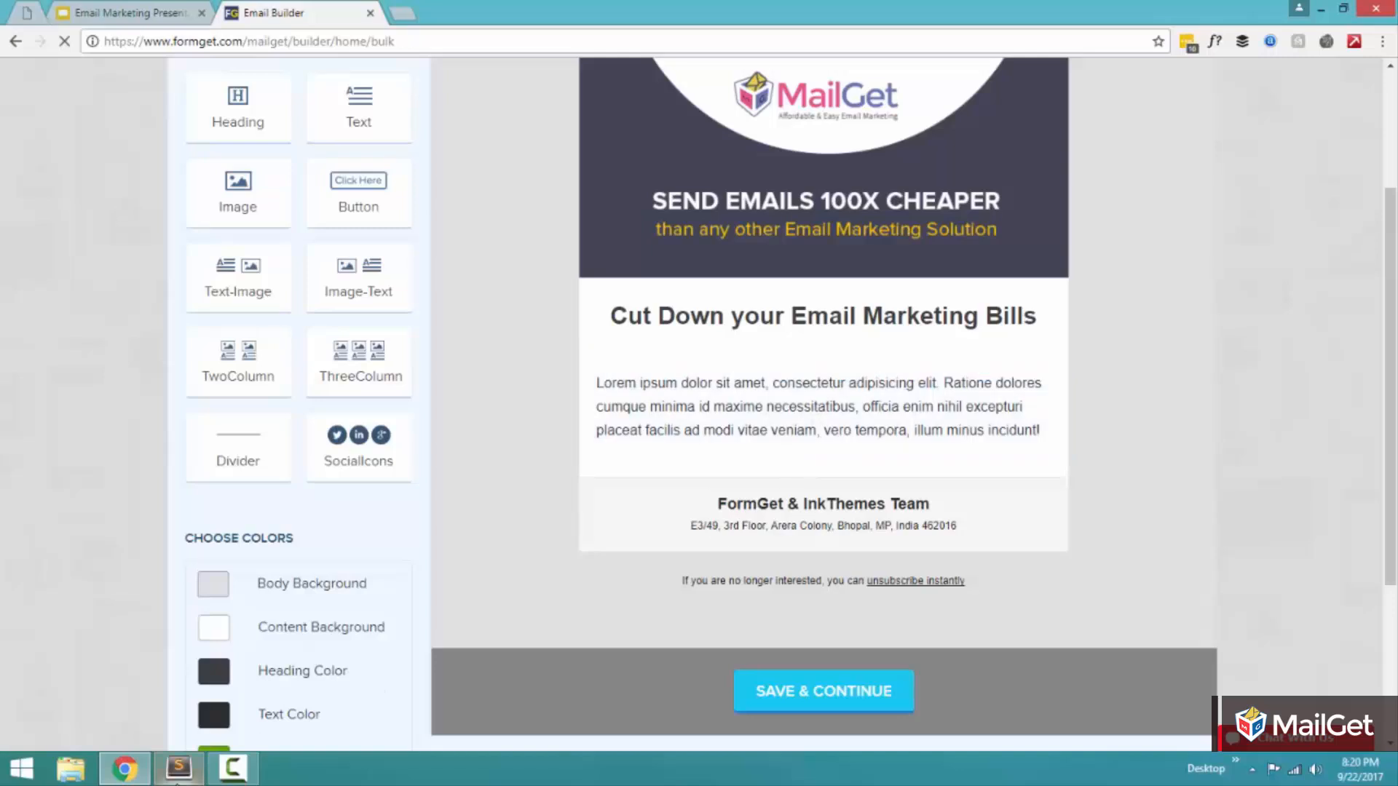
{"action": "left_click", "coordinate": [175, 770]}
{"action": "left_click_drag", "start_coordinate": [1024, 298], "coordinate": [735, 150]}
{"action": "key", "text": "ctrl+c"}
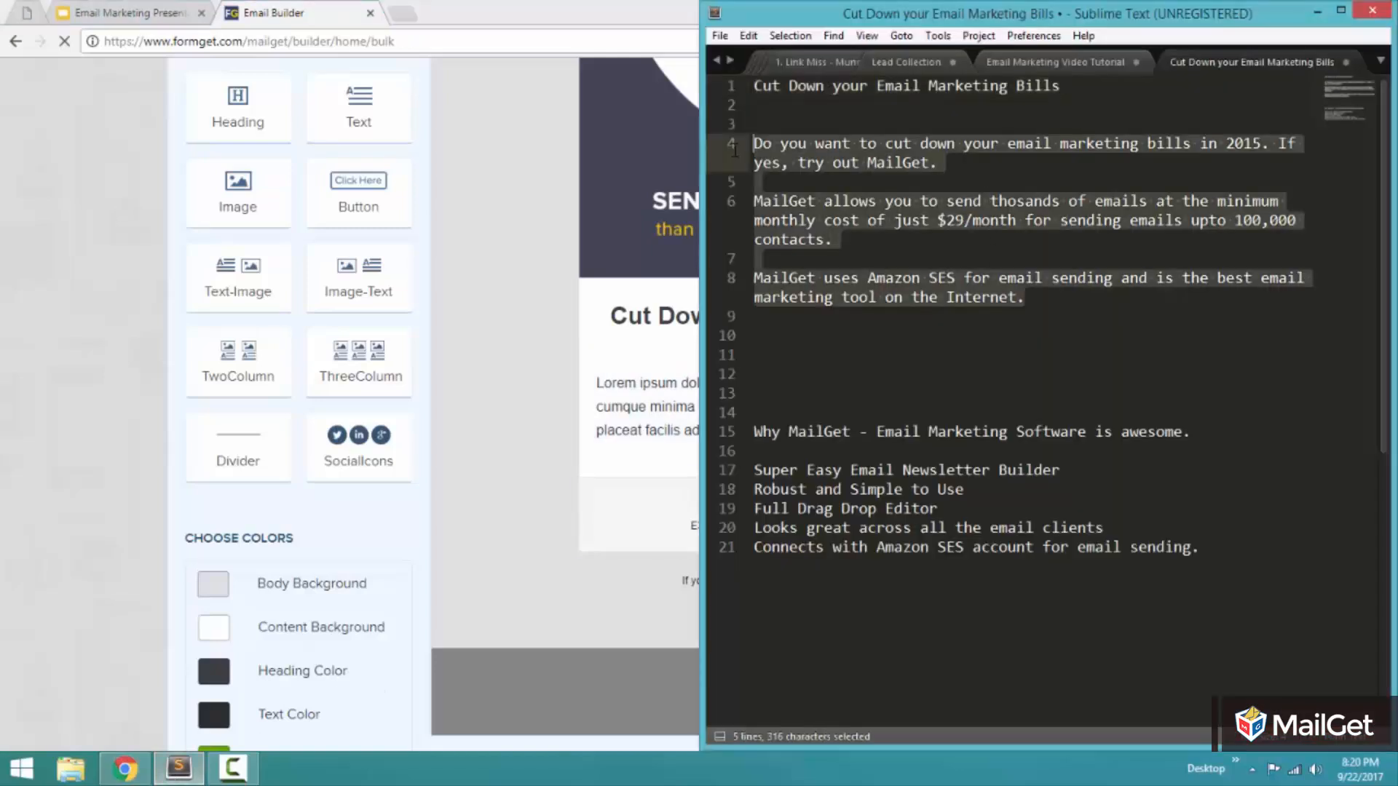
{"action": "left_click", "coordinate": [515, 349]}
{"action": "left_click", "coordinate": [920, 439]}
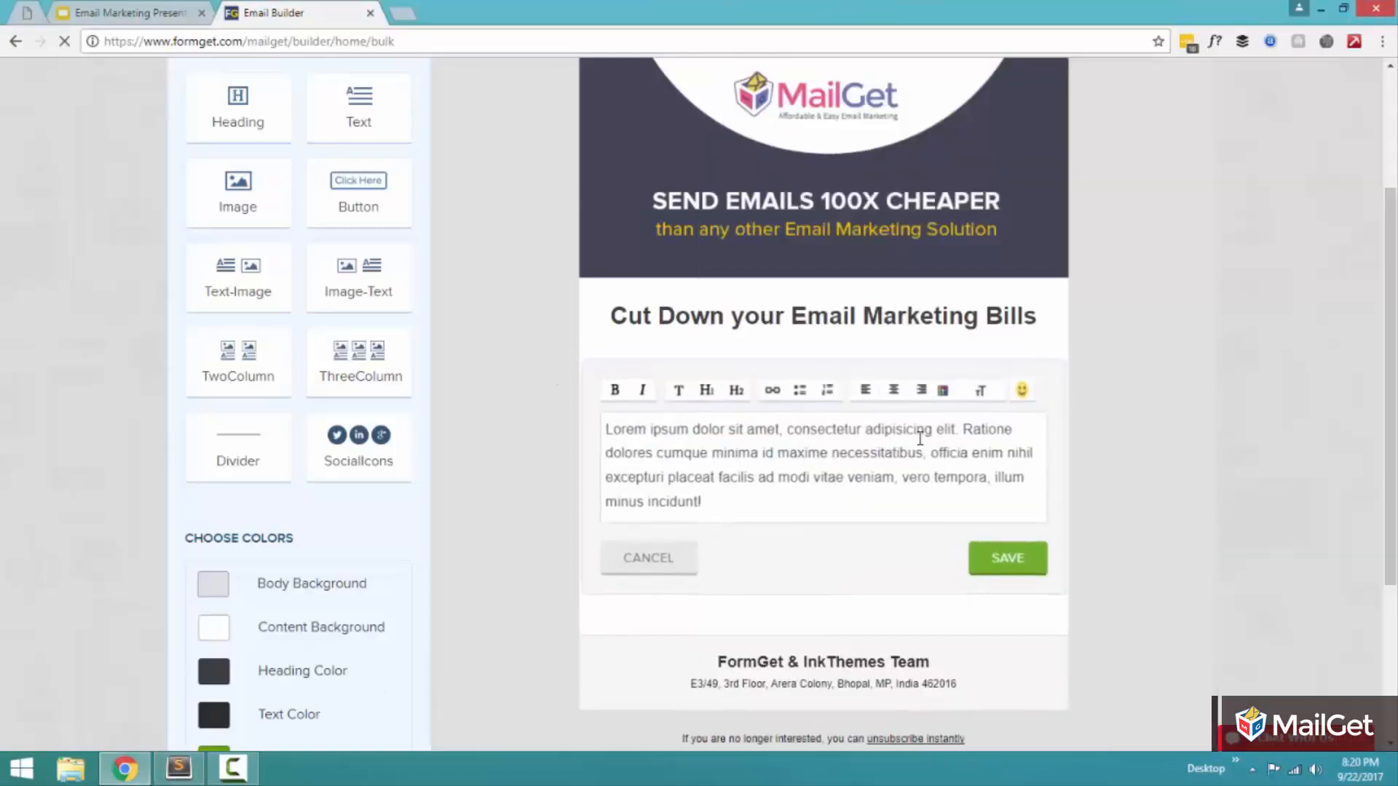
{"action": "left_click_drag", "start_coordinate": [705, 504], "coordinate": [607, 426]}
{"action": "key", "text": "ctrl+v"}
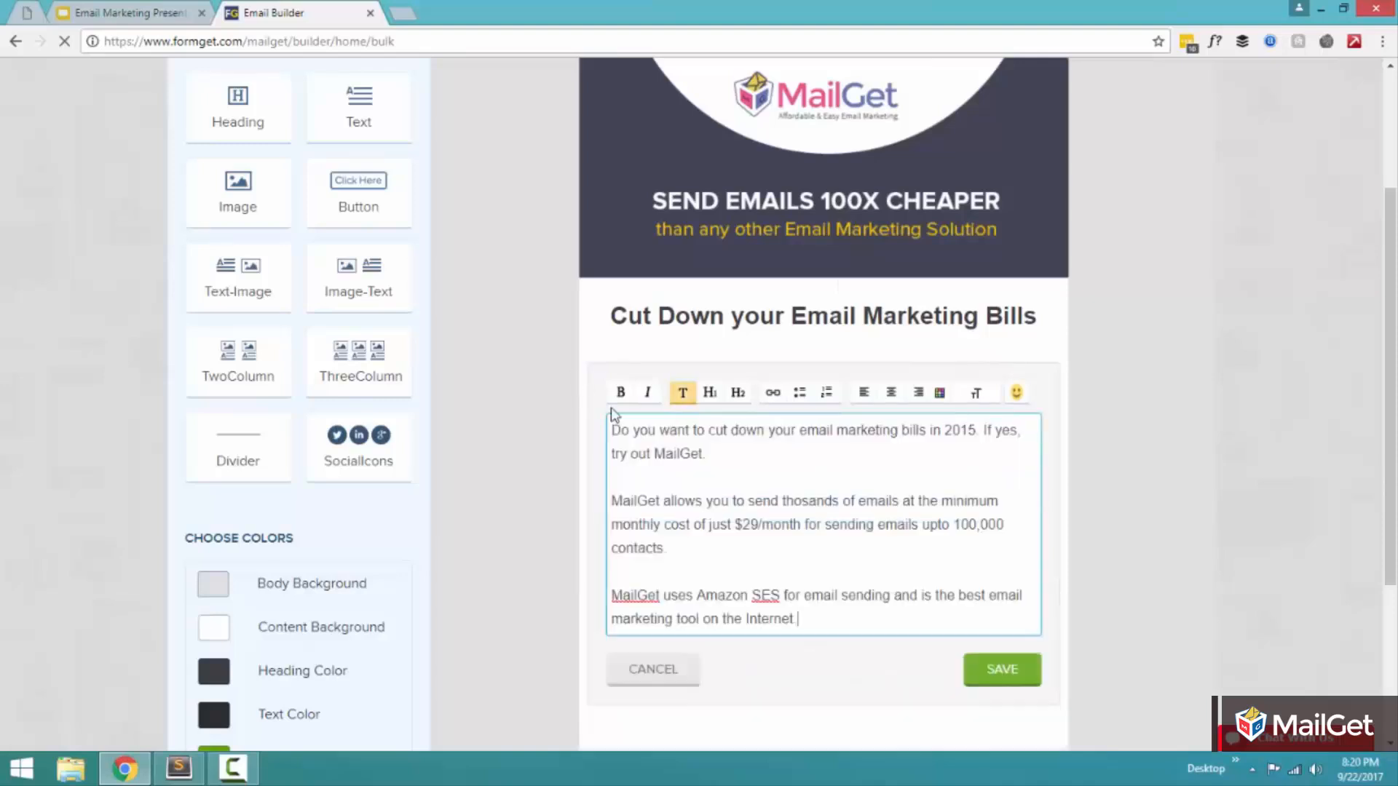
{"action": "left_click", "coordinate": [1011, 673]}
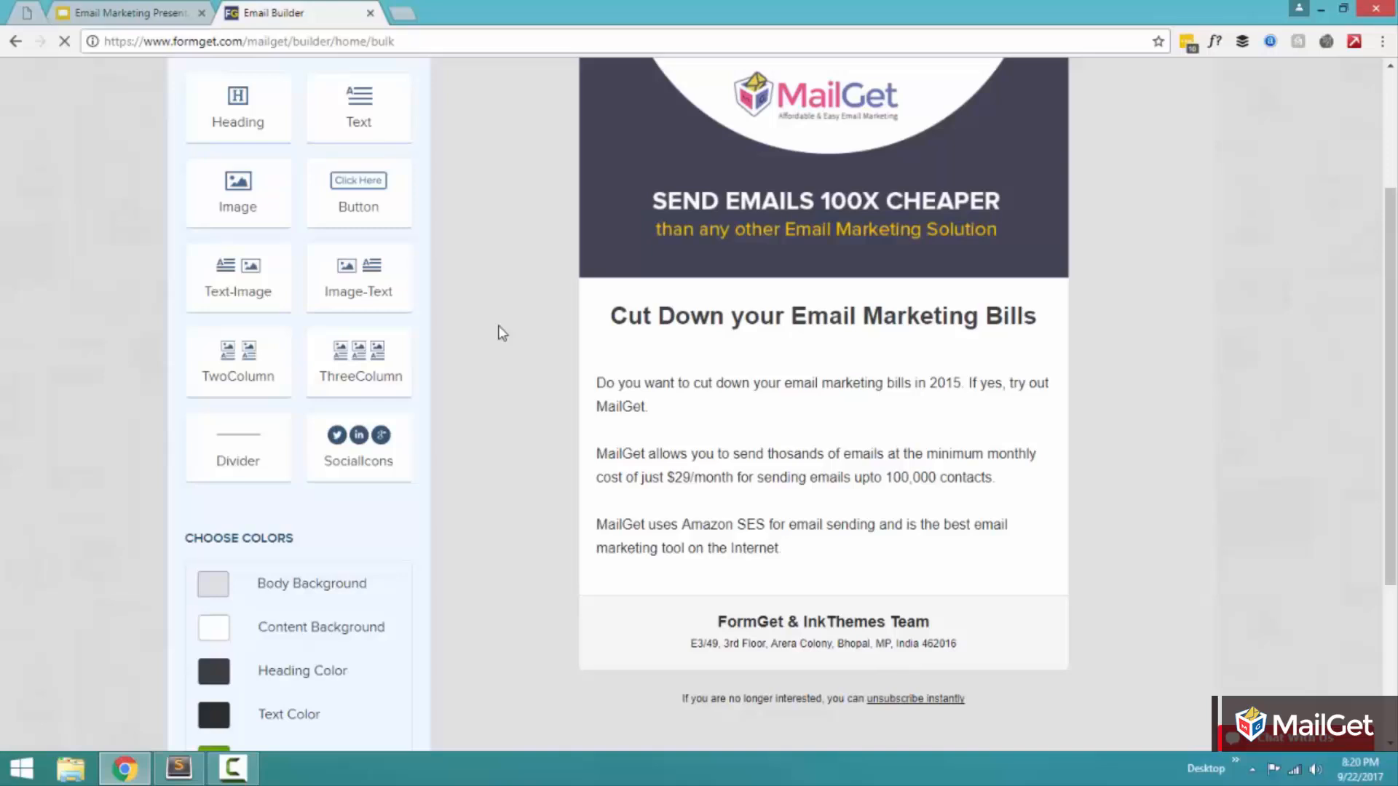
{"action": "left_click", "coordinate": [356, 193]}
{"action": "scroll", "coordinate": [508, 667], "scroll_direction": "down", "scroll_amount": 2}
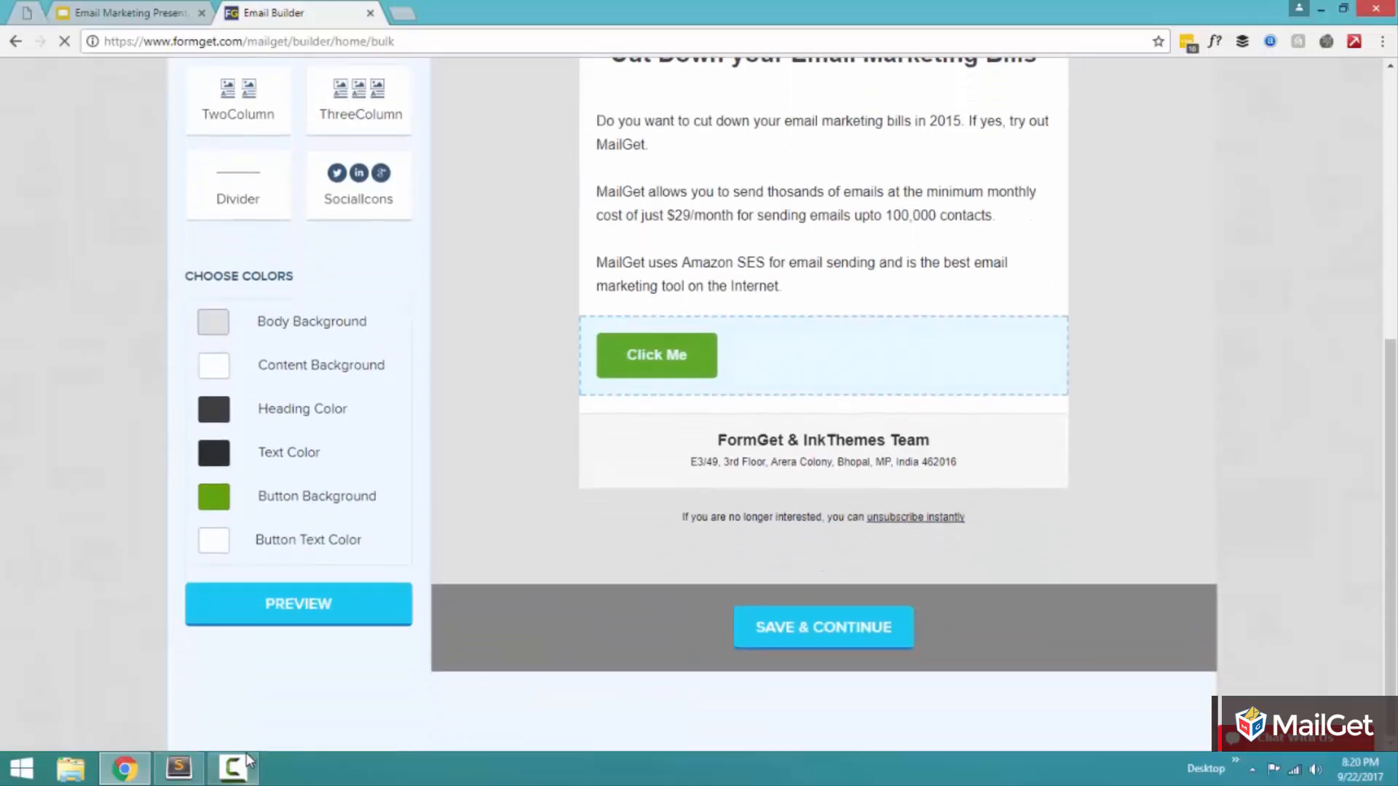
{"action": "left_click", "coordinate": [646, 360]}
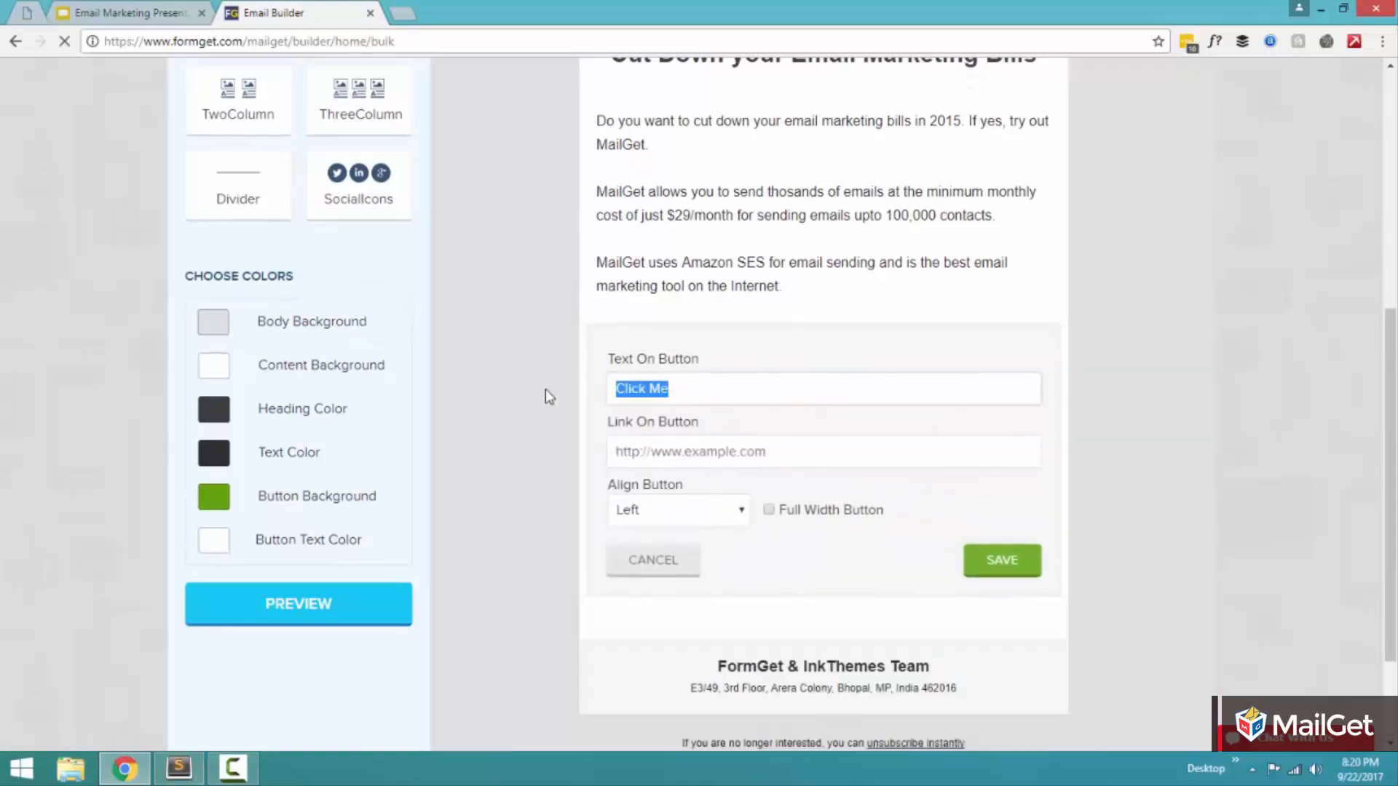
{"action": "type", "text": "Check out MailGe"}
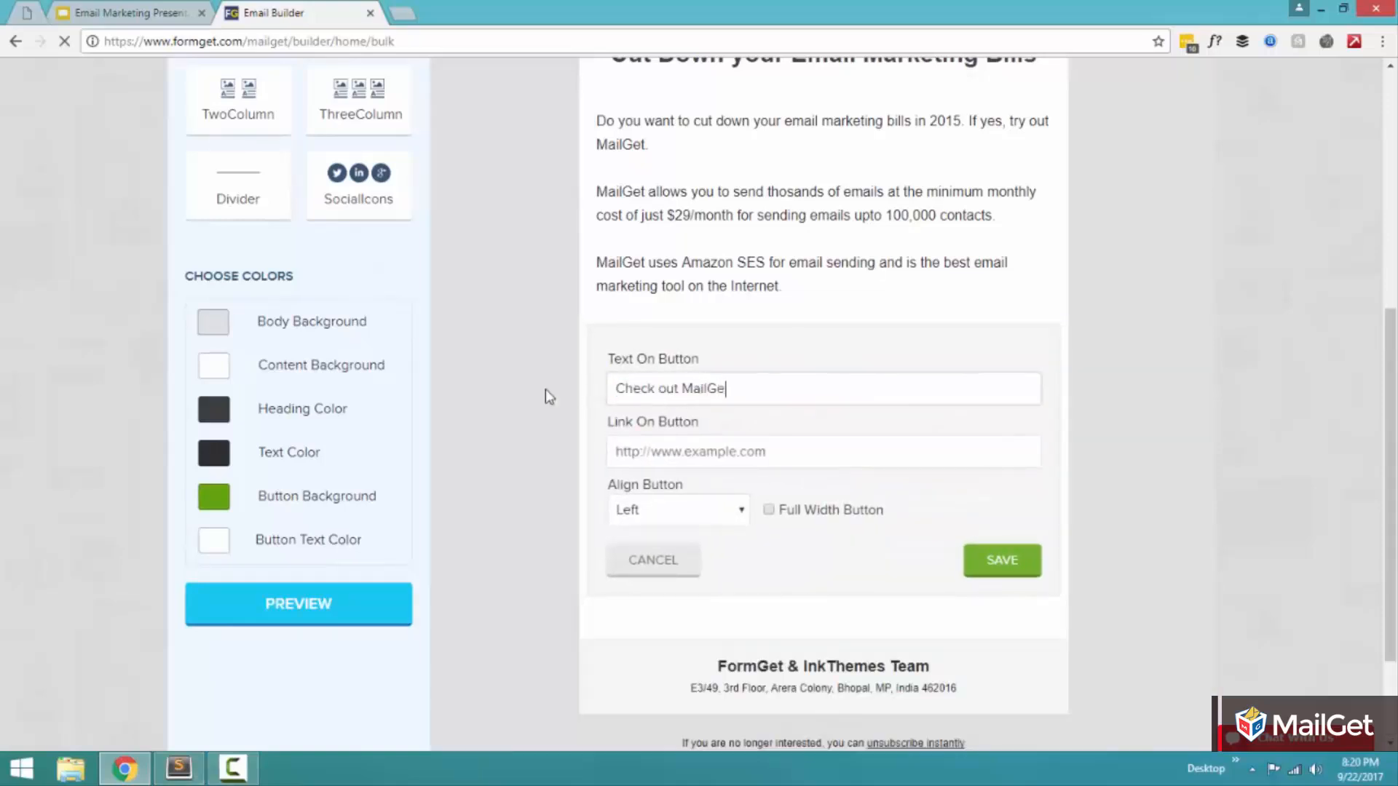
{"action": "type", "text": "t here ..."}
{"action": "key", "text": "Tab"}
{"action": "type", "text": "https:"}
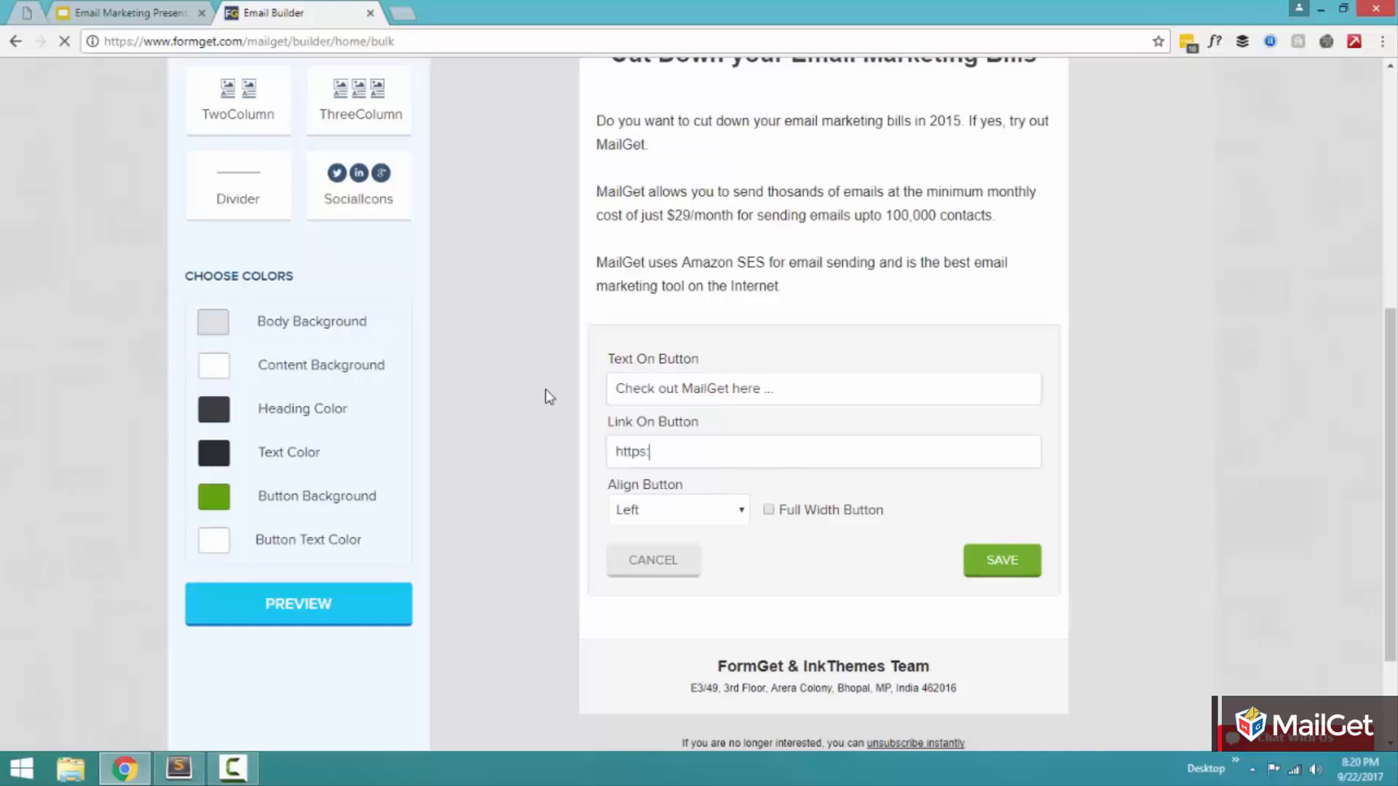
{"action": "type", "text": "//www.formg"}
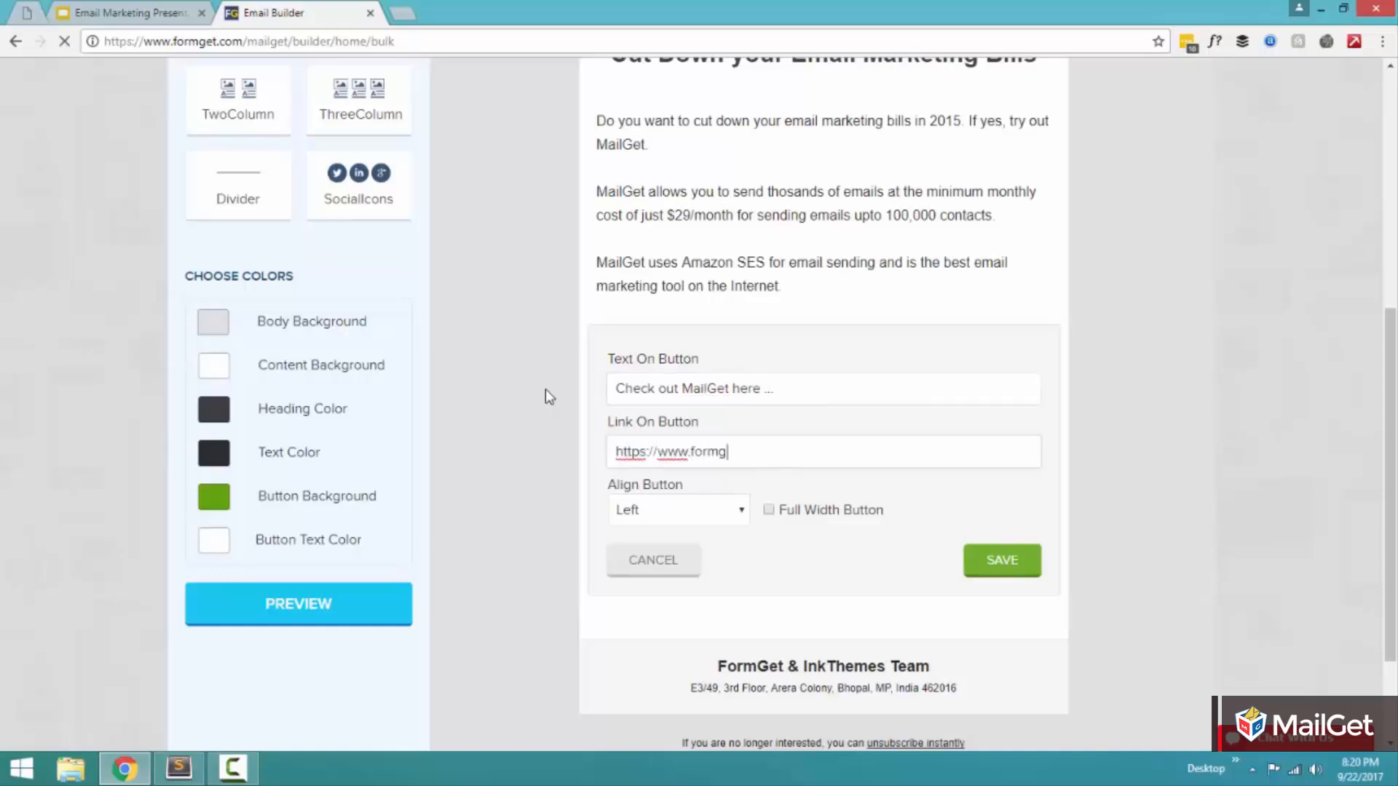
{"action": "type", "text": "et.com/mailget-bolt/"}
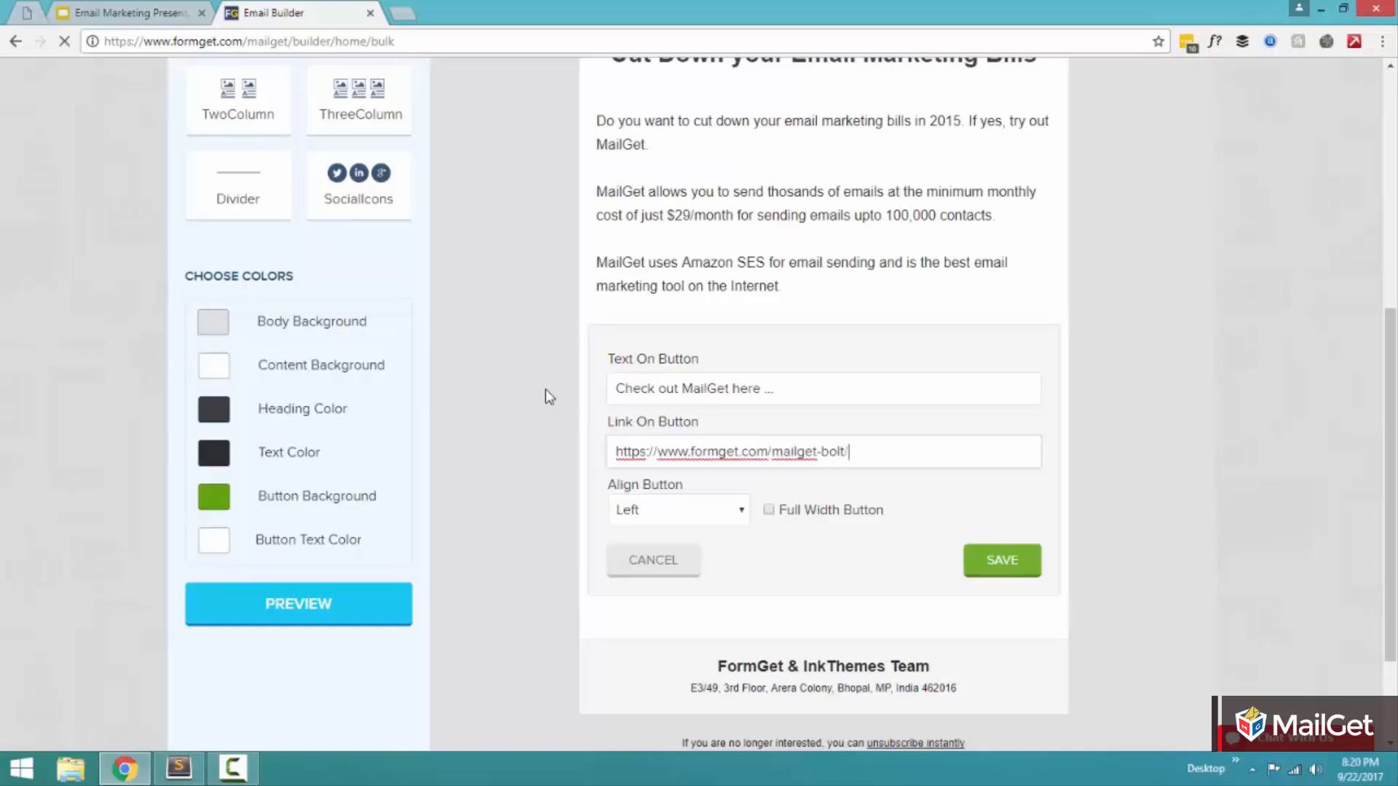
Step: Set the button's alignment to Center and save the block
{"action": "left_click", "coordinate": [686, 516]}
{"action": "left_click", "coordinate": [675, 551]}
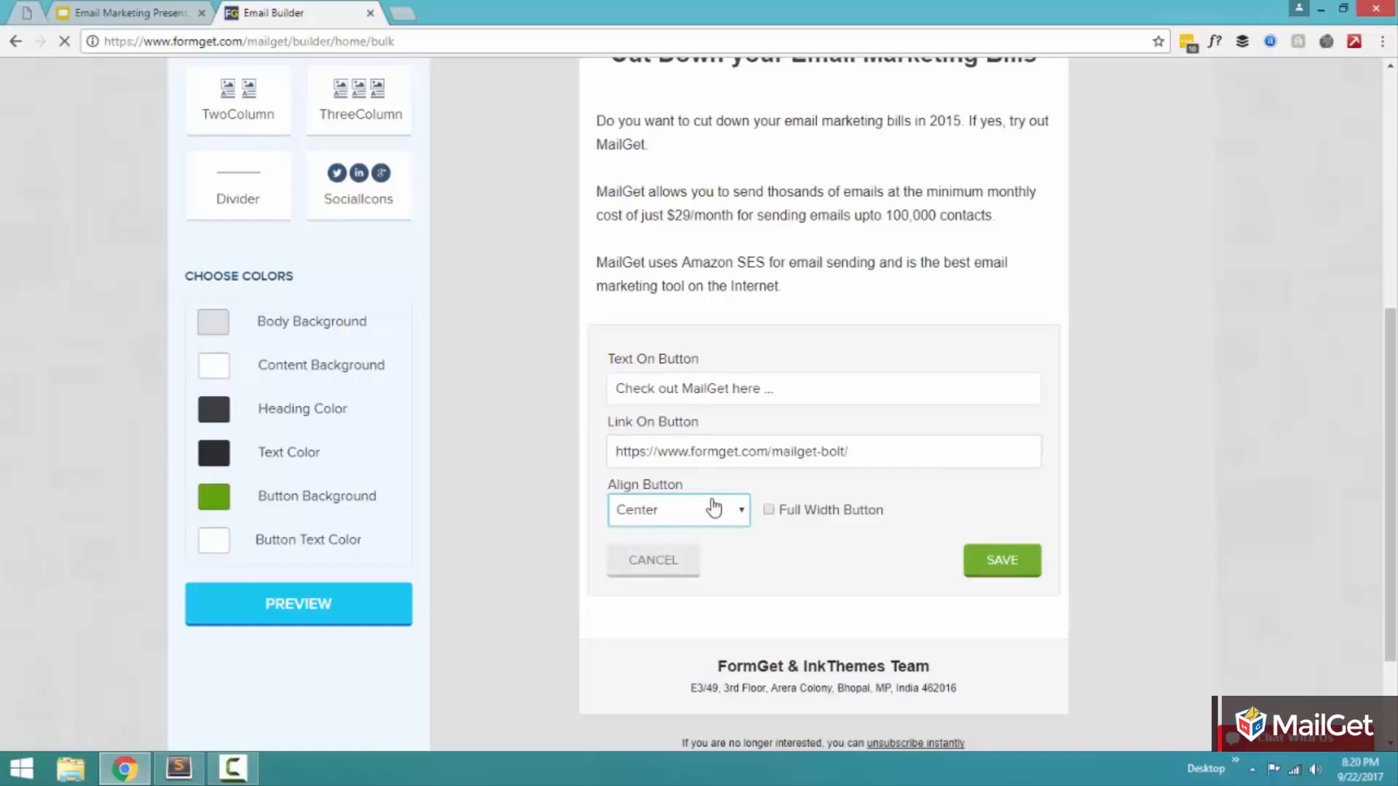
{"action": "left_click", "coordinate": [1004, 563]}
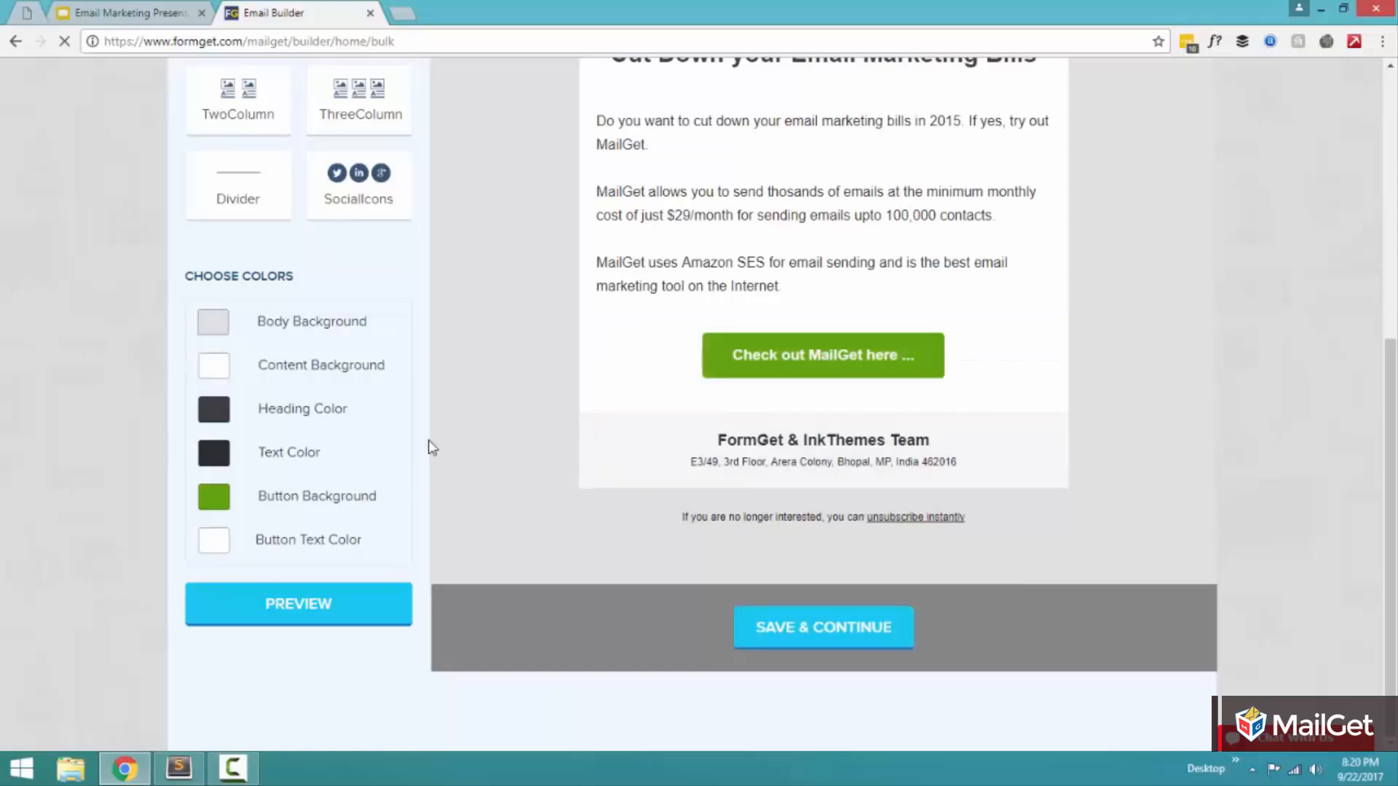
Step: Add a Text block below the button and replace its placeholder with the "Why MailGet" line and five feature lines from Sublime Text
{"action": "scroll", "coordinate": [429, 441], "scroll_direction": "up", "scroll_amount": 5}
{"action": "scroll", "coordinate": [428, 442], "scroll_direction": "down", "scroll_amount": 3}
{"action": "scroll", "coordinate": [429, 442], "scroll_direction": "up", "scroll_amount": 2}
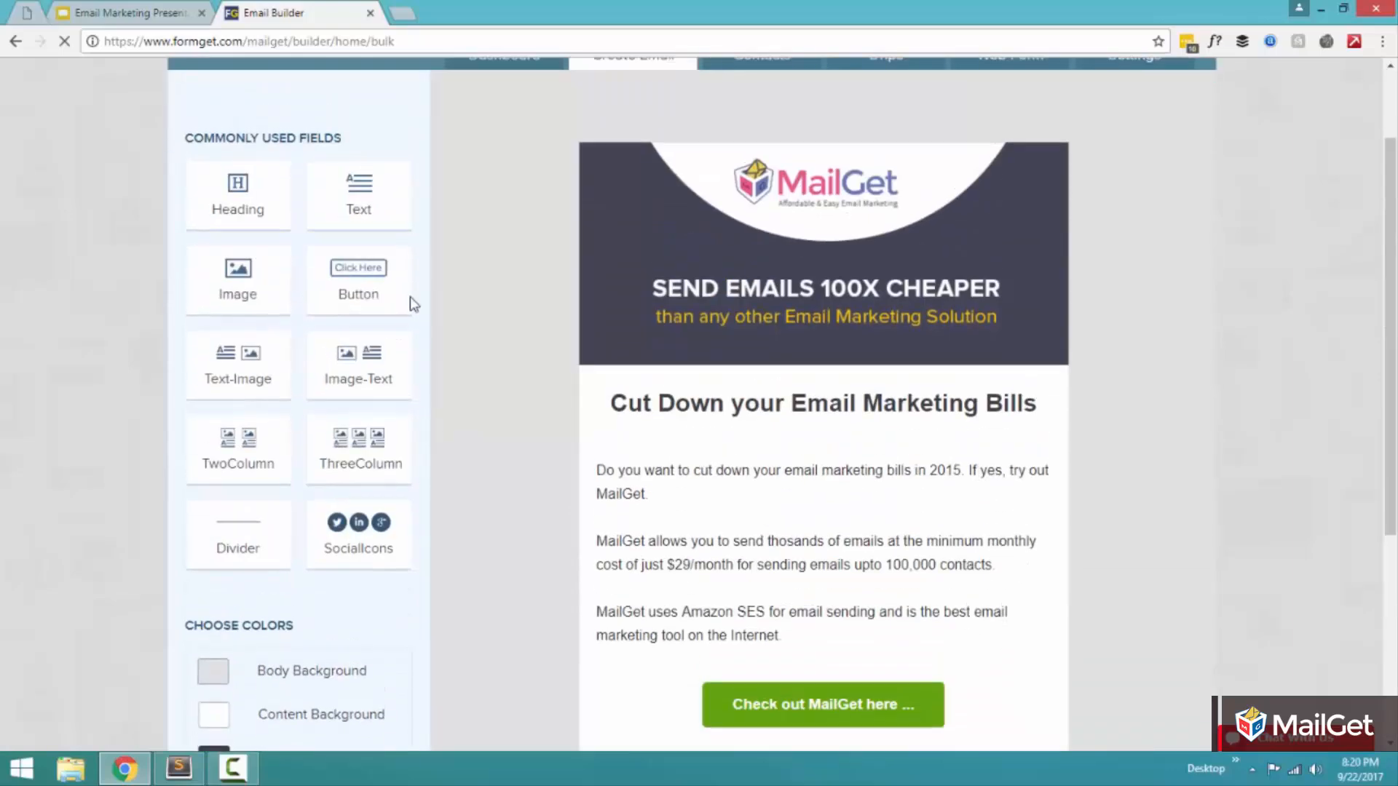
{"action": "left_click", "coordinate": [390, 217]}
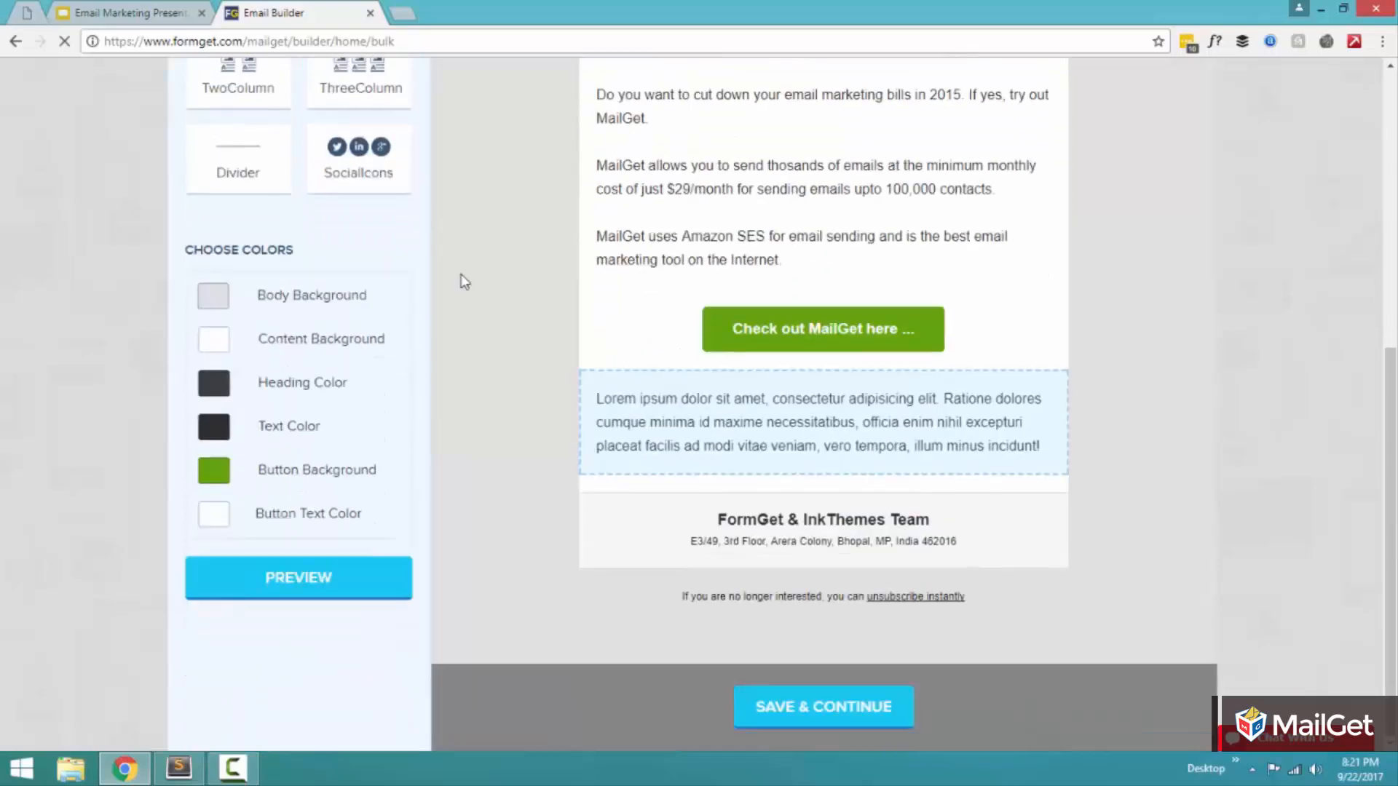
{"action": "left_click", "coordinate": [179, 768]}
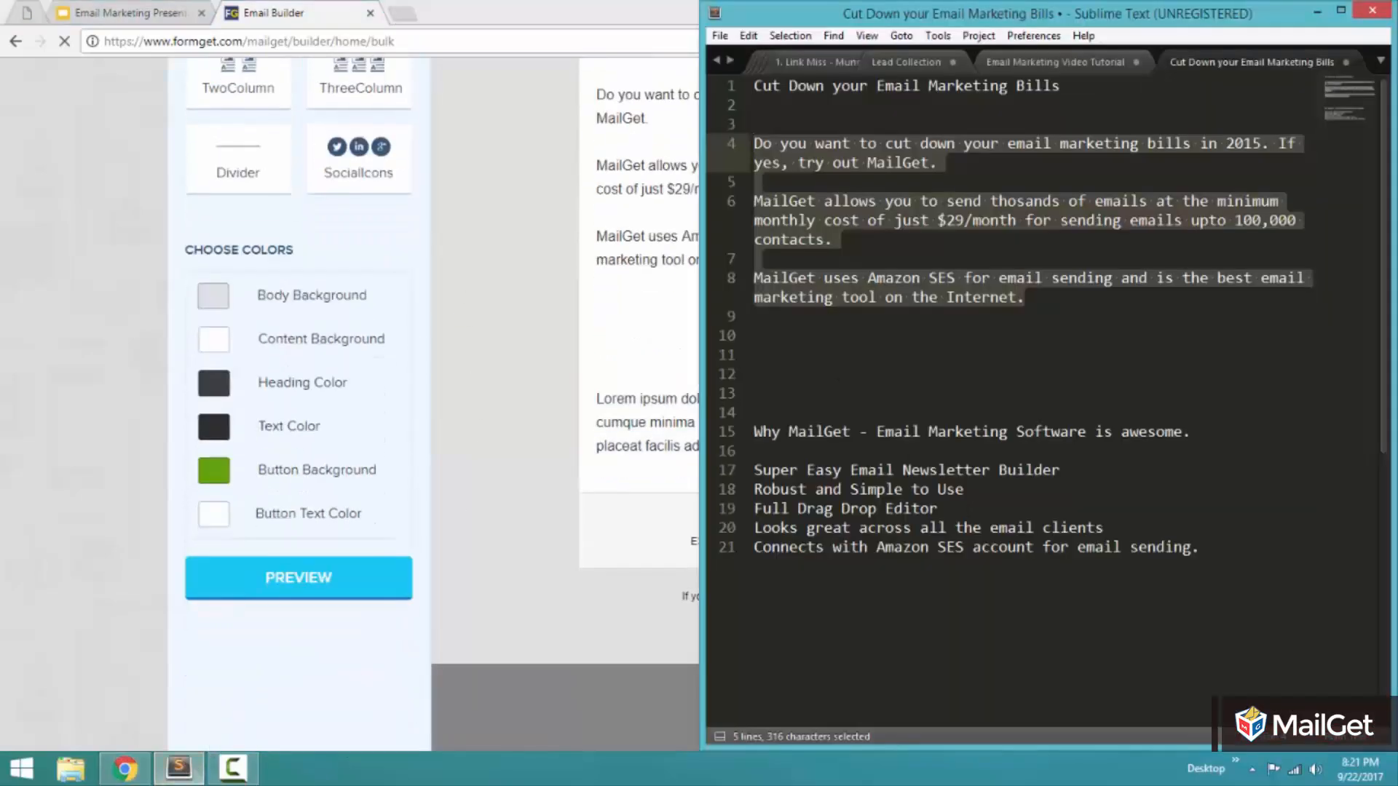
{"action": "left_click_drag", "start_coordinate": [1208, 432], "coordinate": [754, 432]}
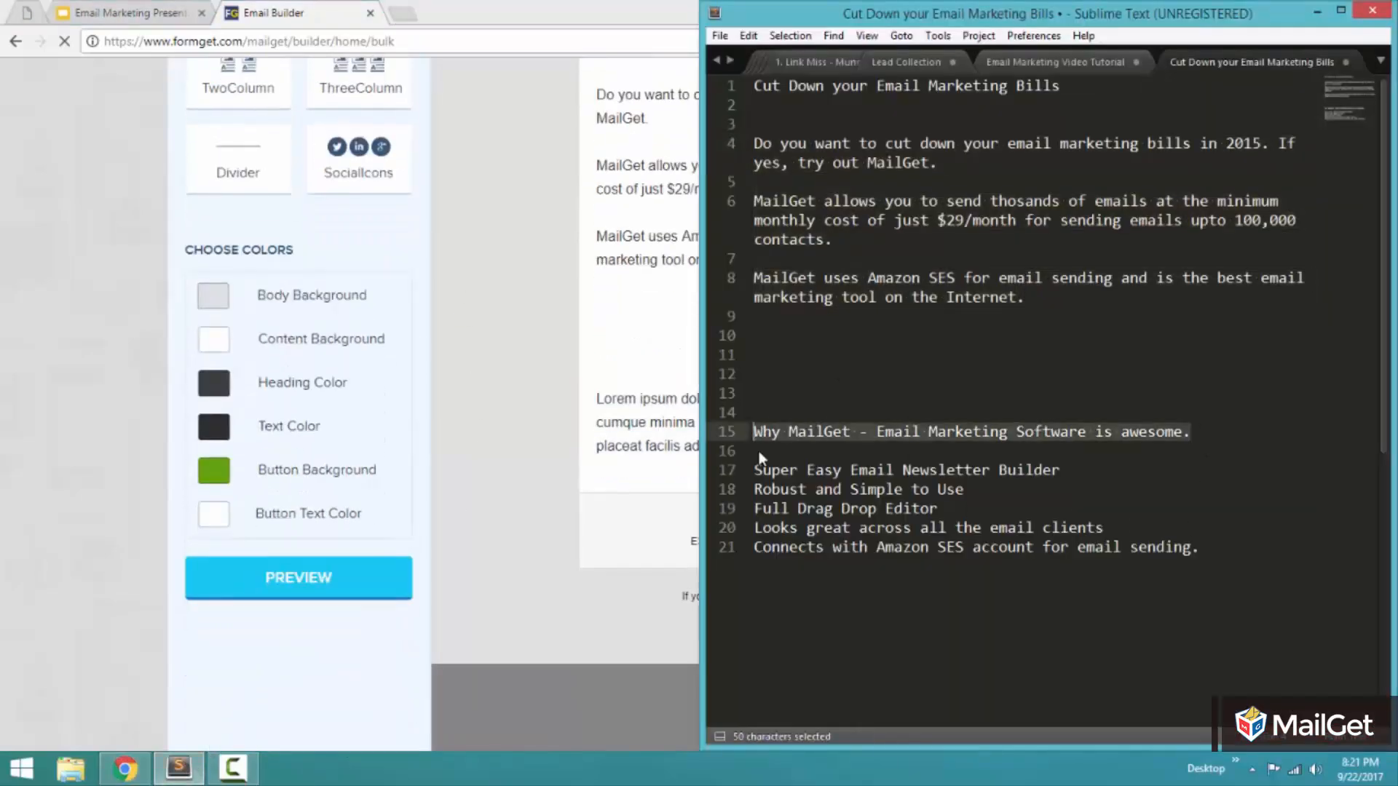
{"action": "left_click_drag", "start_coordinate": [1221, 548], "coordinate": [754, 432]}
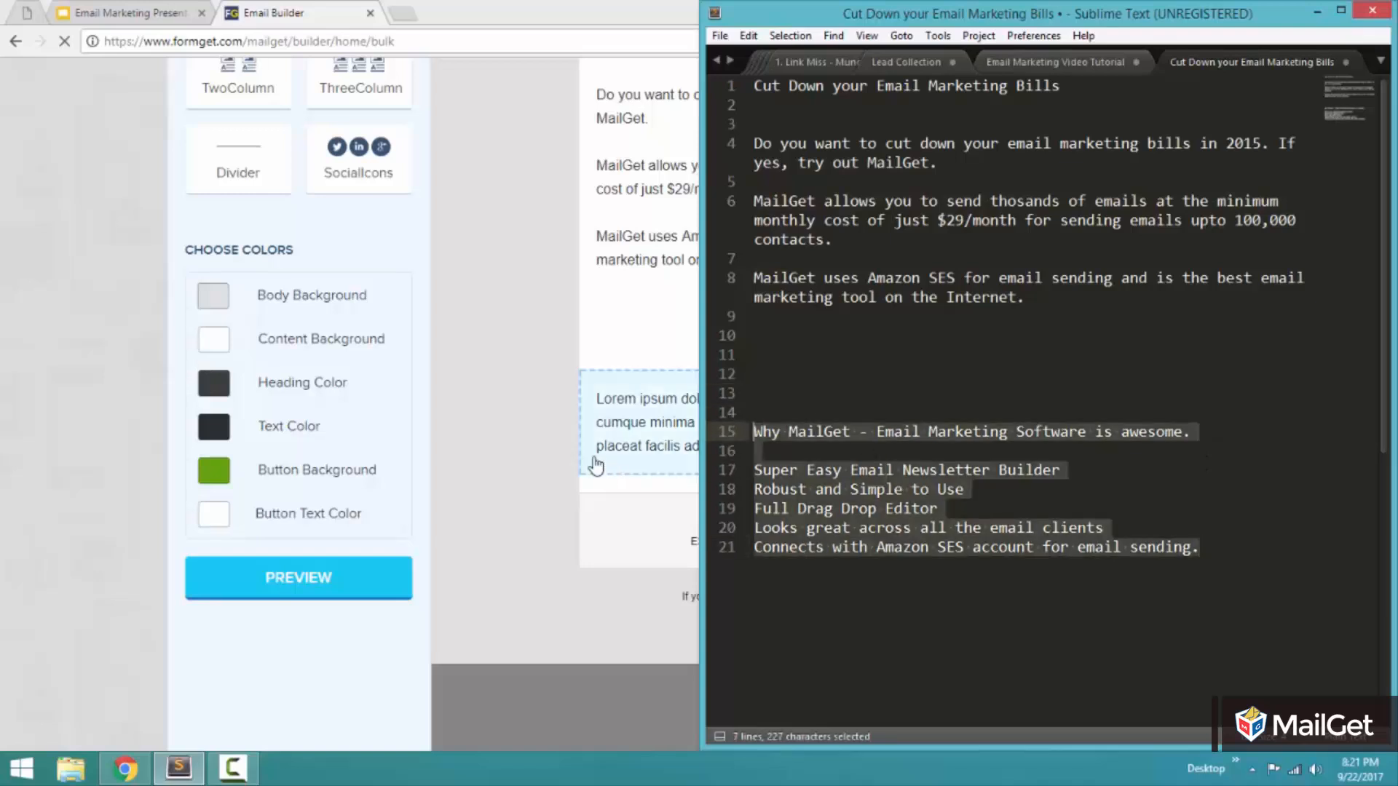
{"action": "key", "text": "ctrl+c"}
{"action": "left_click", "coordinate": [528, 398]}
{"action": "left_click", "coordinate": [787, 401]}
{"action": "key", "text": "ctrl+a"}
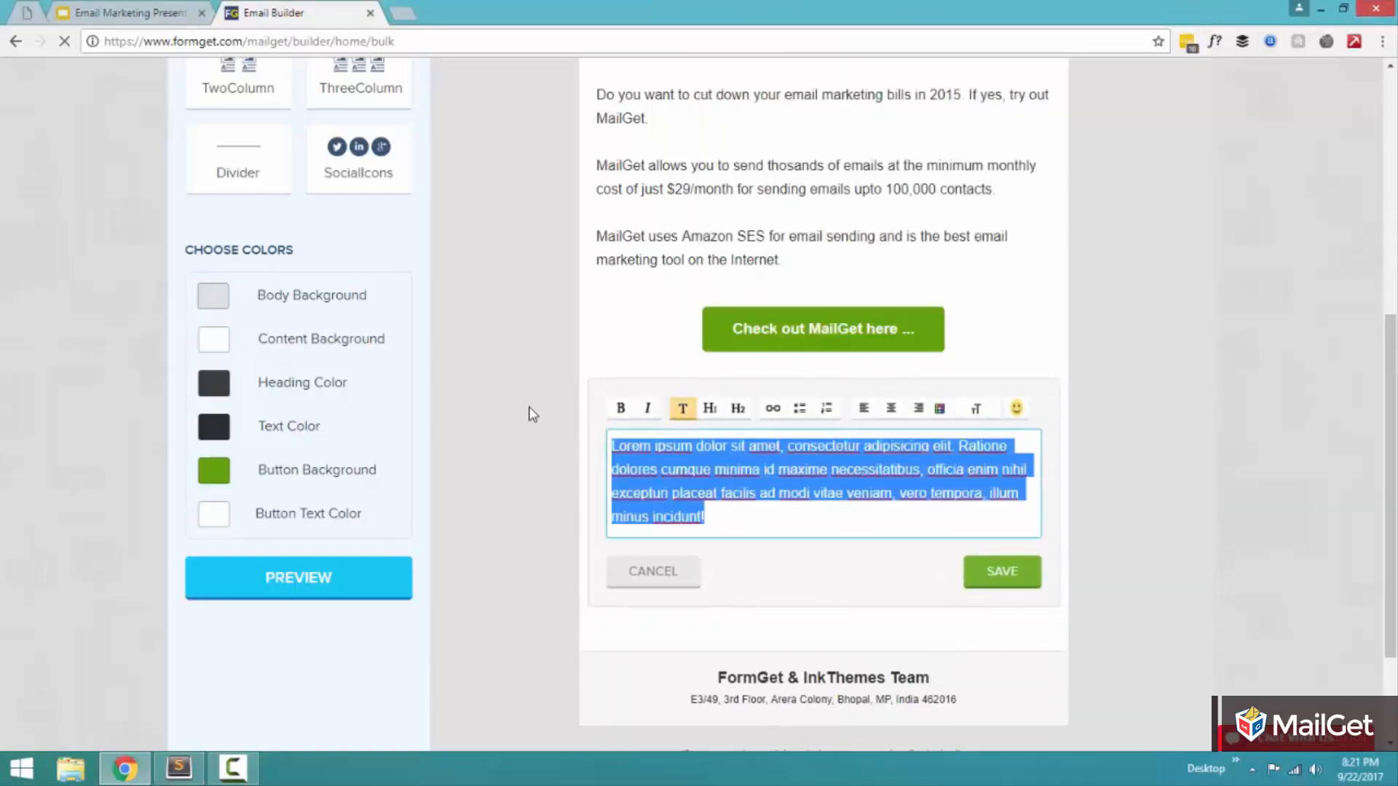
{"action": "key", "text": "ctrl+v"}
Step: Make the line "Why MailGet - Email Marketing Software is awesome." bold
{"action": "left_click_drag", "start_coordinate": [954, 442], "coordinate": [352, 415]}
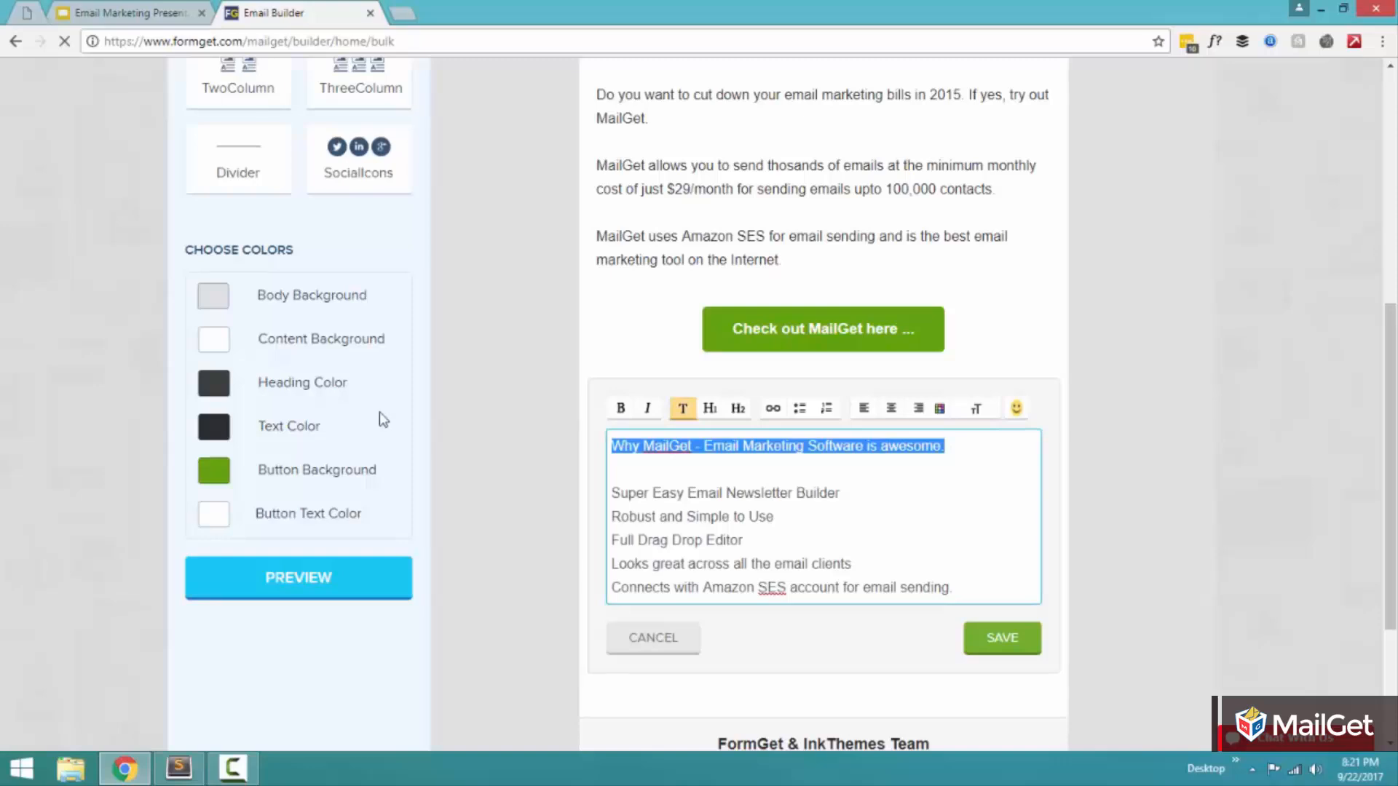
{"action": "left_click", "coordinate": [617, 407]}
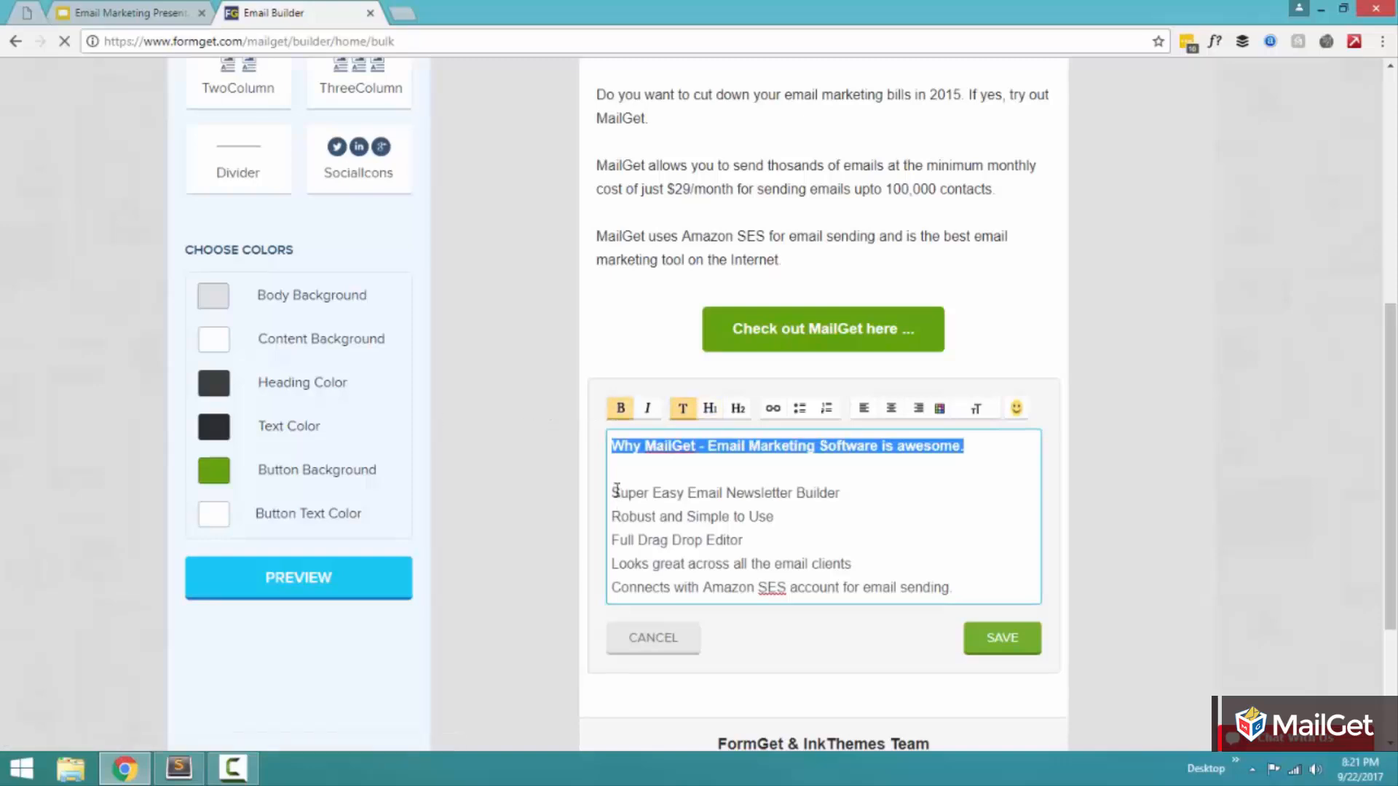
{"action": "left_click", "coordinate": [751, 469]}
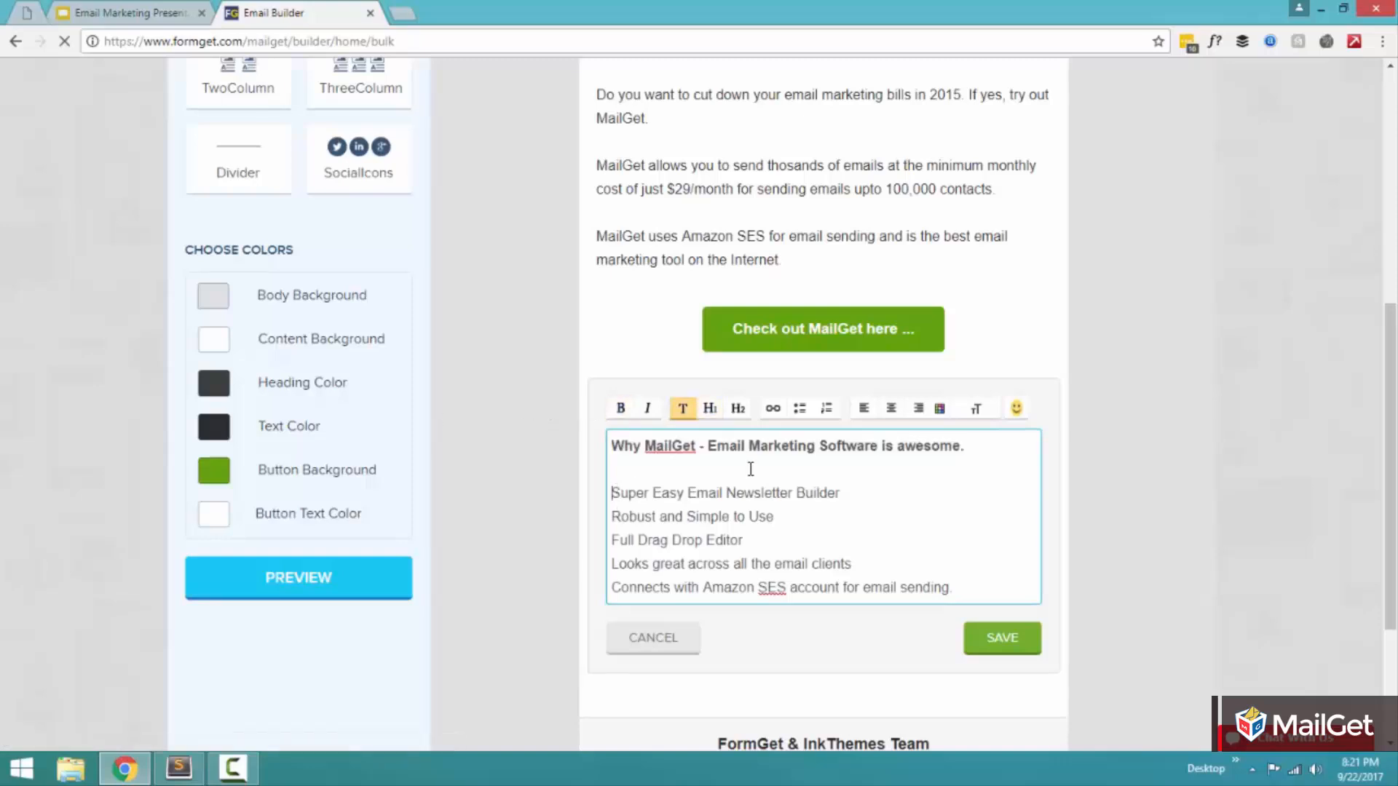
Step: Format the five feature lines, from "Super Easy Email Newsletter Builder" to "Connects with Amazon SES account", as a bulleted list and save the block
{"action": "left_click", "coordinate": [801, 410]}
{"action": "key", "text": "Delete"}
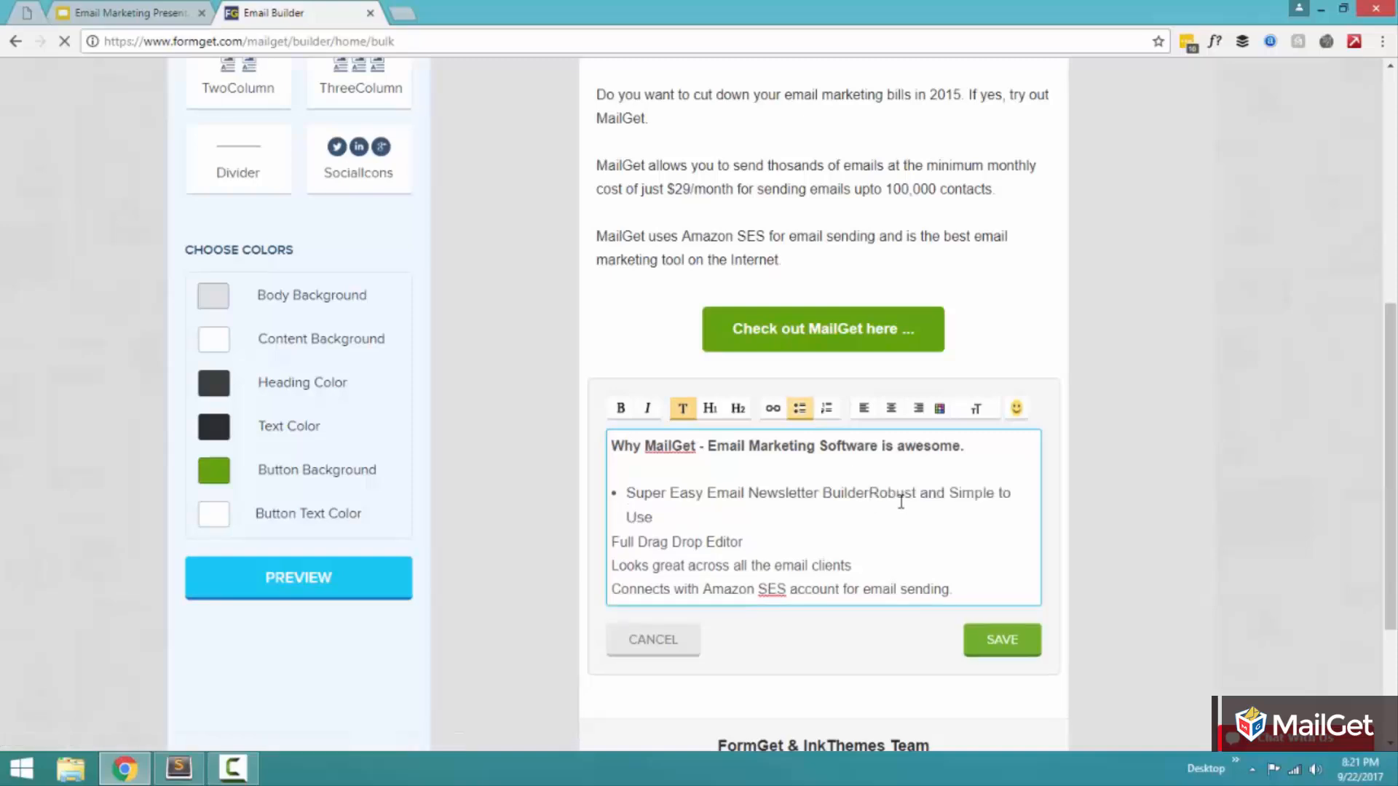
{"action": "key", "text": "Return"}
{"action": "key", "text": "Delete"}
{"action": "key", "text": "Return"}
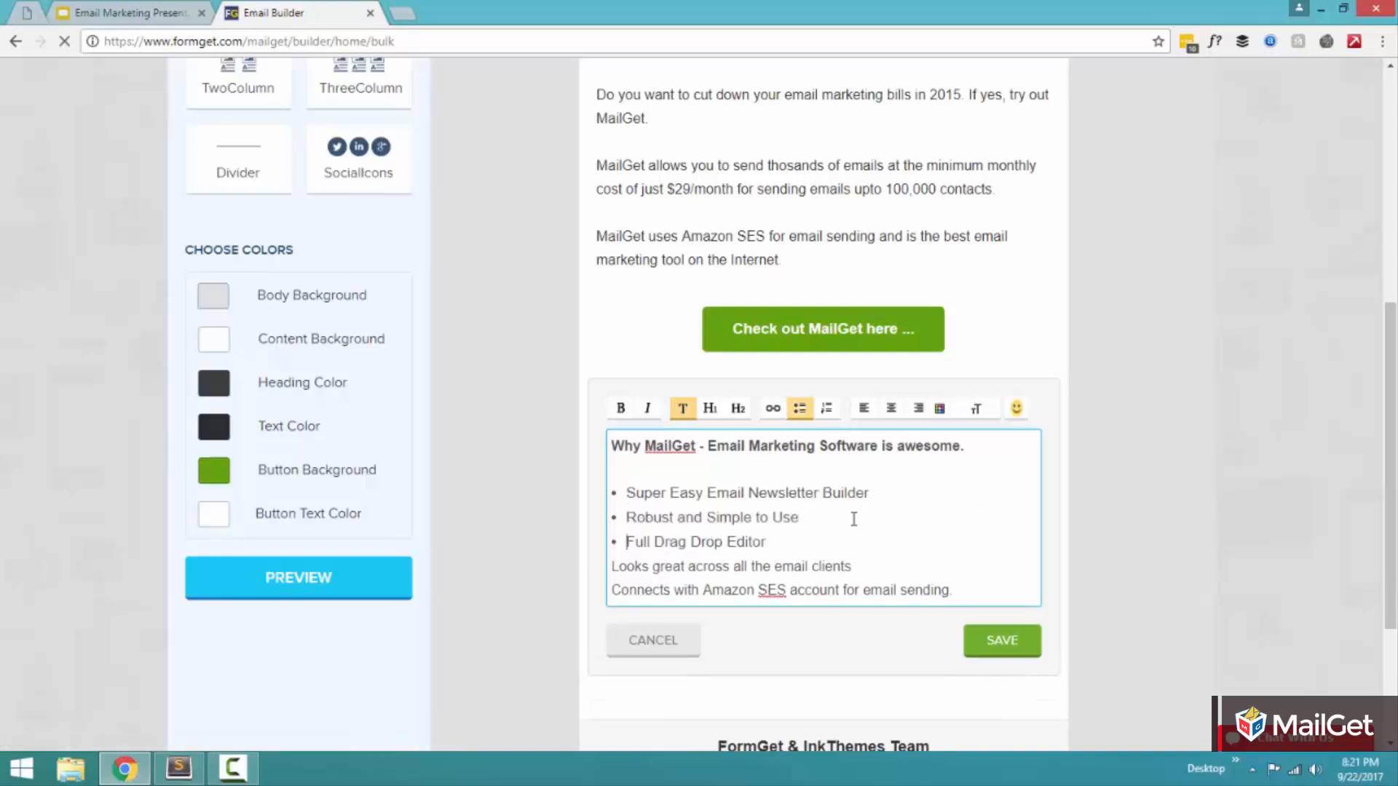
{"action": "left_click", "coordinate": [855, 527]}
{"action": "left_click", "coordinate": [833, 560]}
{"action": "left_click", "coordinate": [831, 540]}
{"action": "key", "text": "Delete"}
{"action": "key", "text": "Return"}
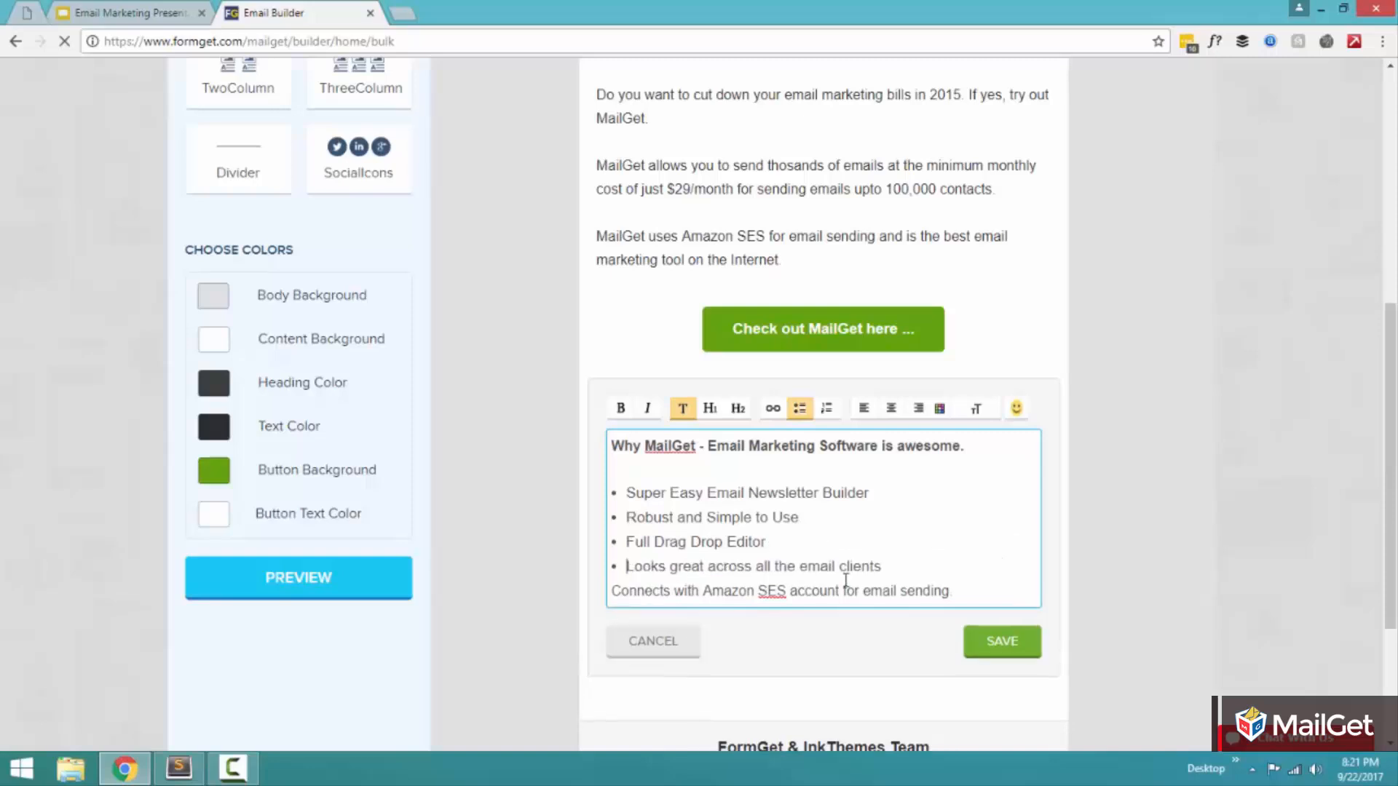
{"action": "left_click", "coordinate": [882, 567]}
{"action": "key", "text": "Delete"}
{"action": "key", "text": "Return"}
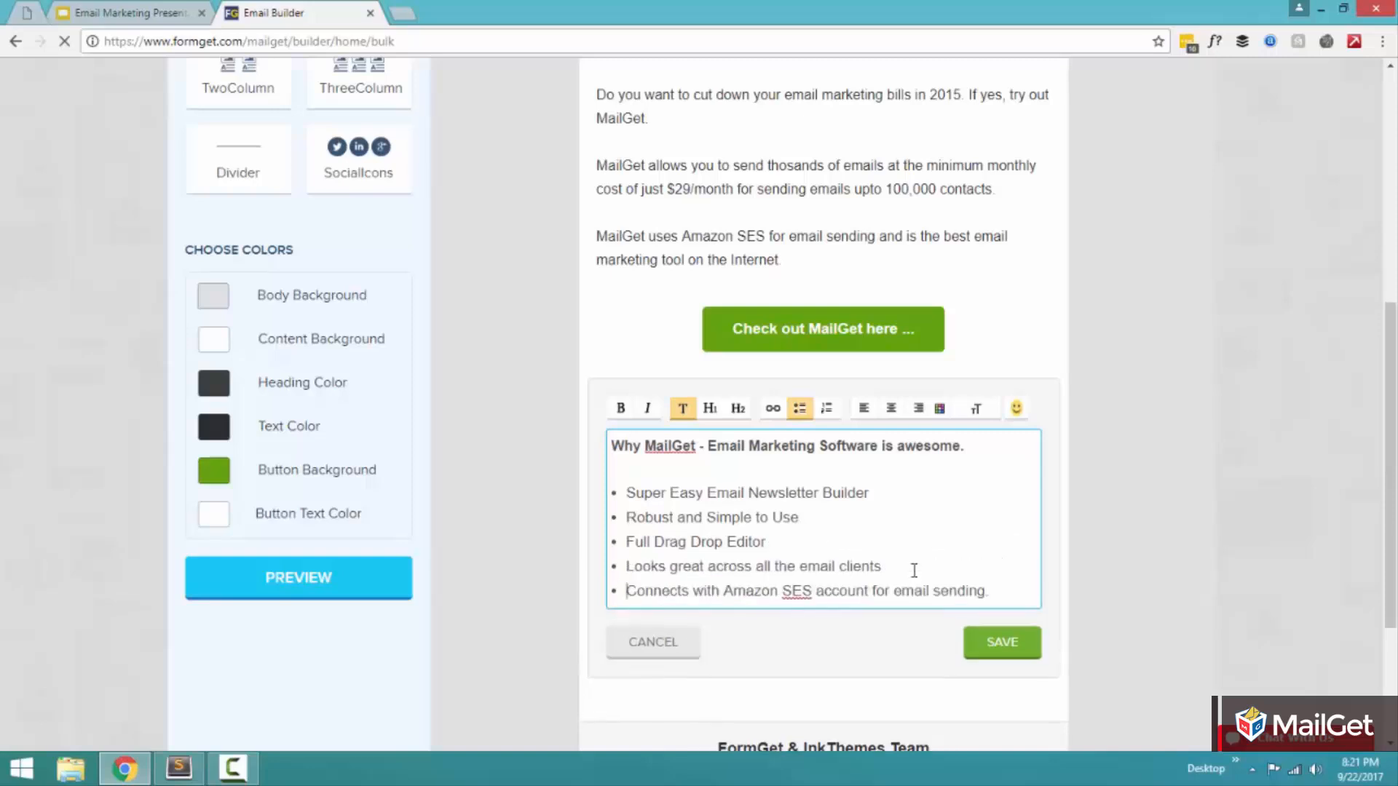
{"action": "left_click", "coordinate": [1003, 635]}
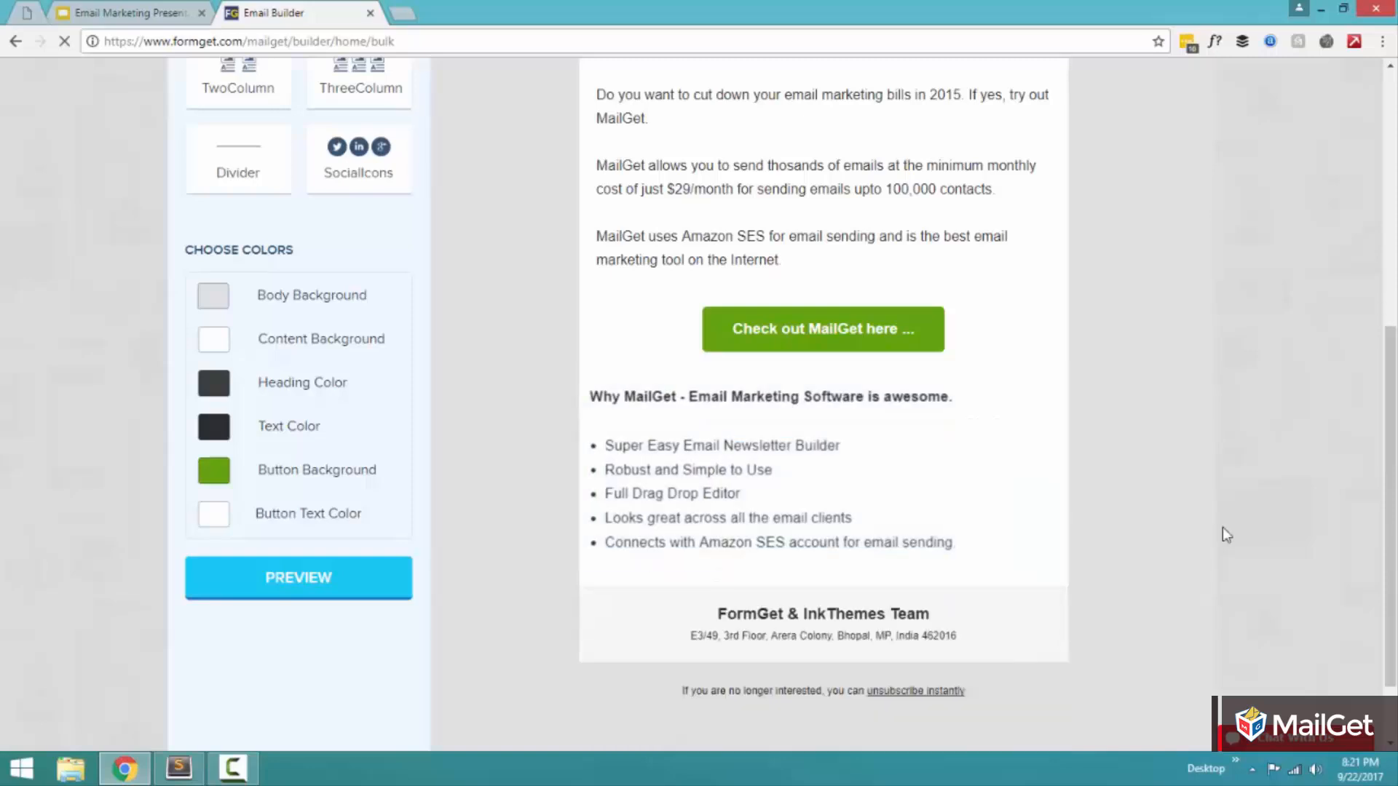
Step: Add another Button block below the bulleted feature list
{"action": "scroll", "coordinate": [1226, 519], "scroll_direction": "up", "scroll_amount": 4}
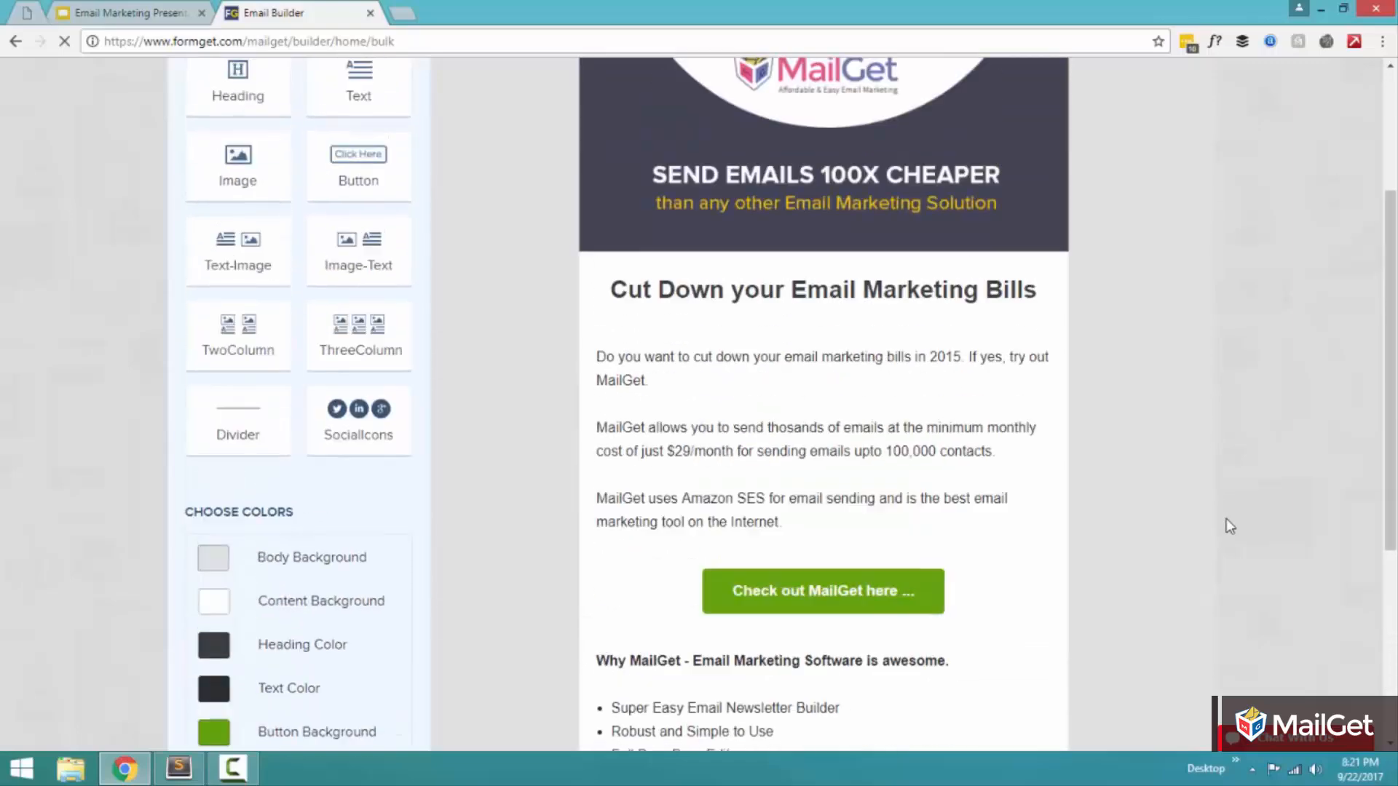
{"action": "left_click", "coordinate": [351, 173]}
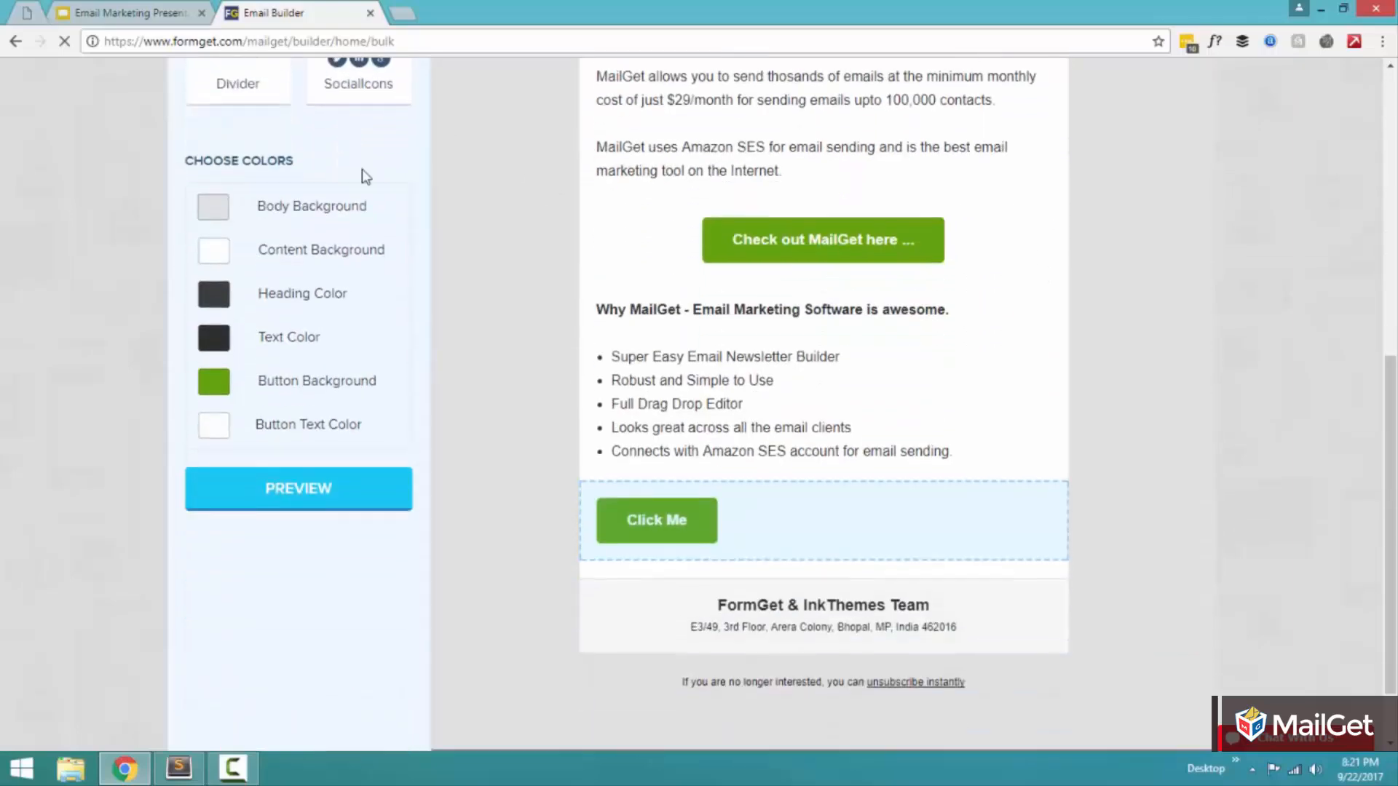
Step: Open the new button below the feature list for editing and set its text to "Check me out plz ..."
{"action": "left_click", "coordinate": [714, 435]}
{"action": "left_click_drag", "start_coordinate": [680, 471], "coordinate": [587, 466]}
{"action": "type", "text": "Check me"}
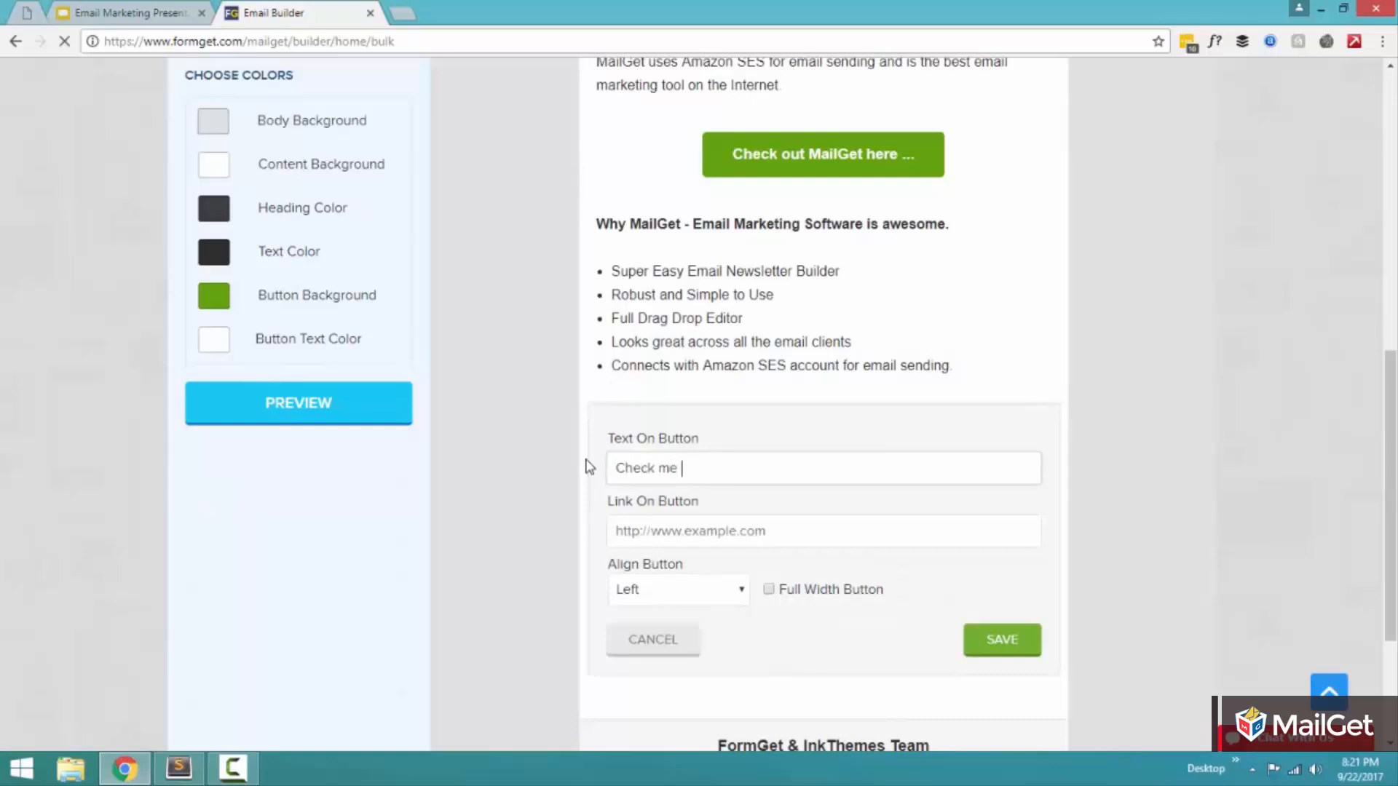
{"action": "type", "text": " out plz ..."}
{"action": "key", "text": "Tab"}
{"action": "type", "text": "h"}
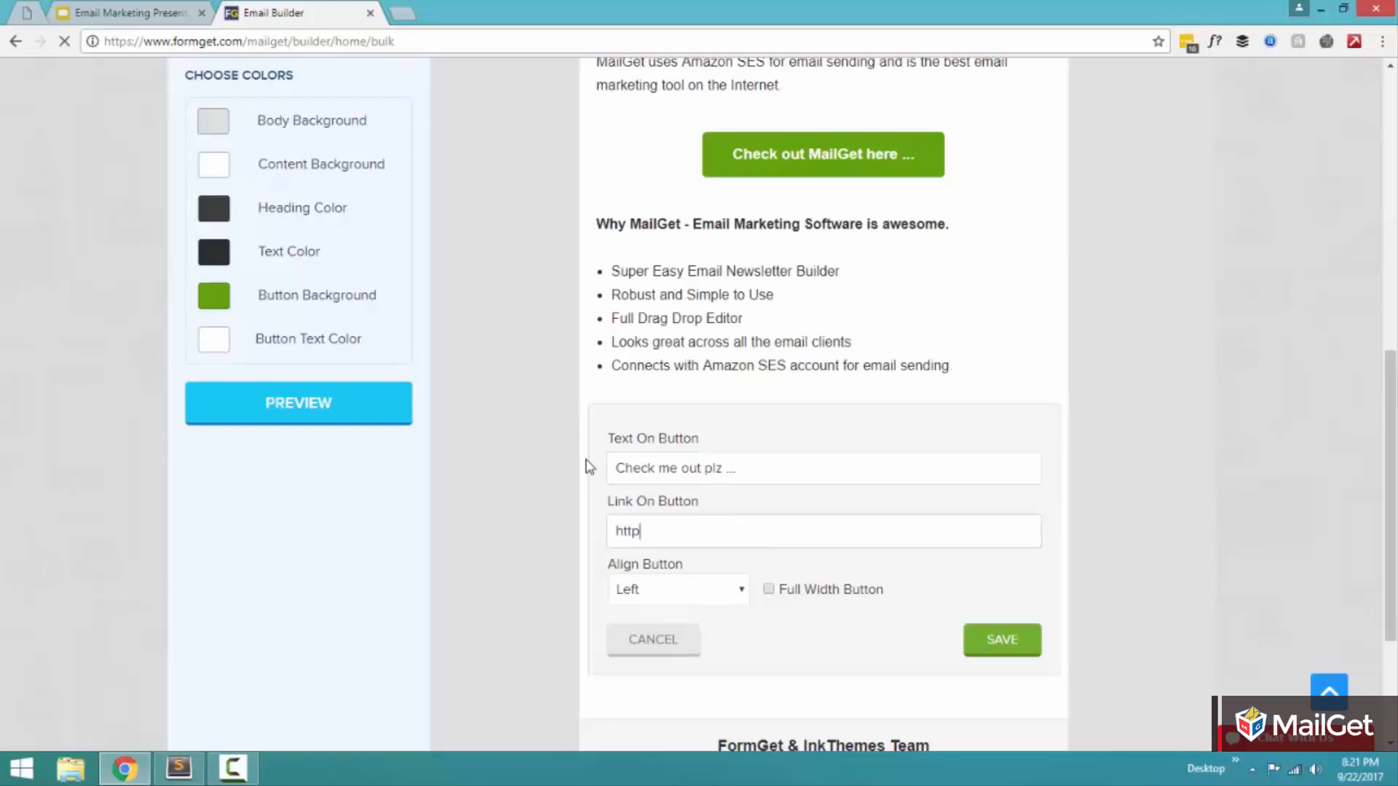
{"action": "type", "text": "ttps://www.formget.com/"}
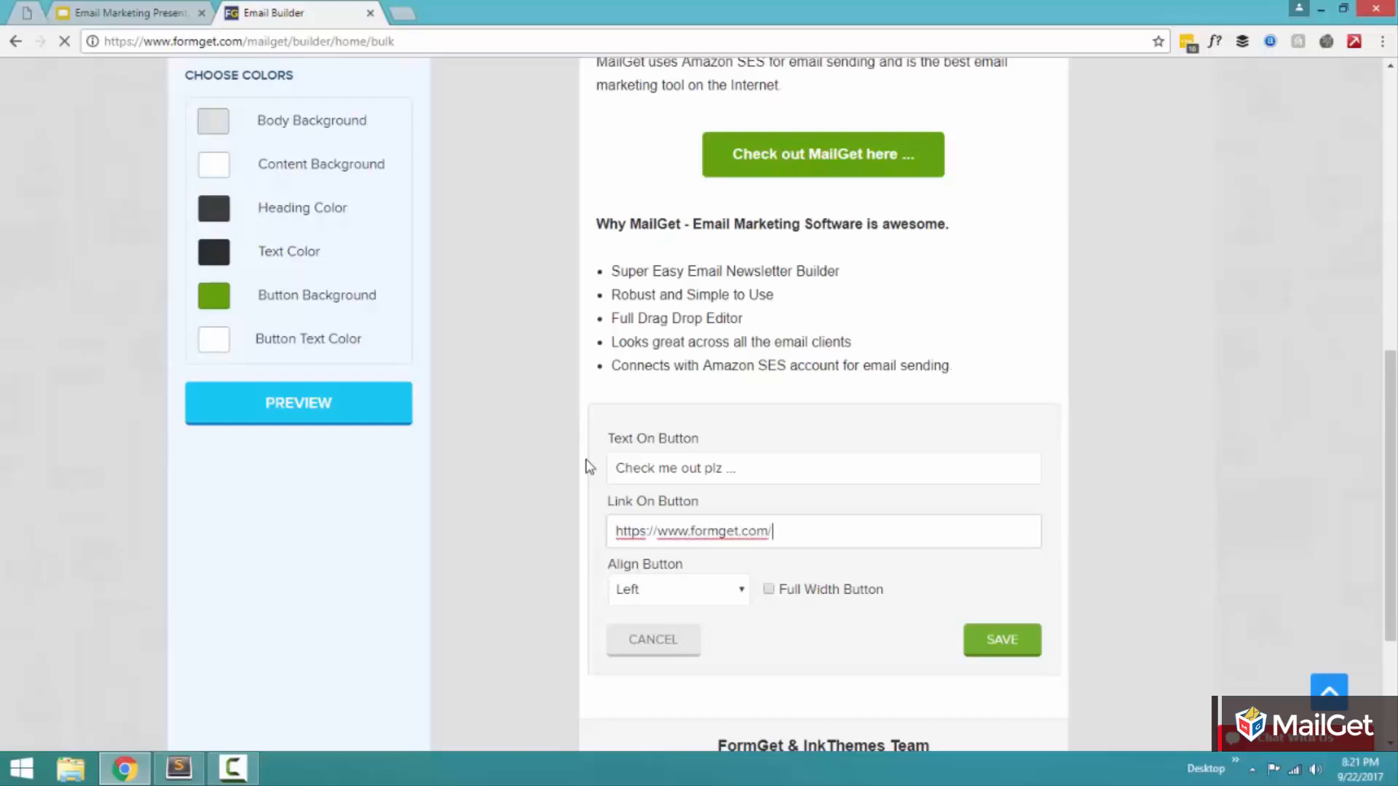
{"action": "type", "text": "mailget-bolt/"}
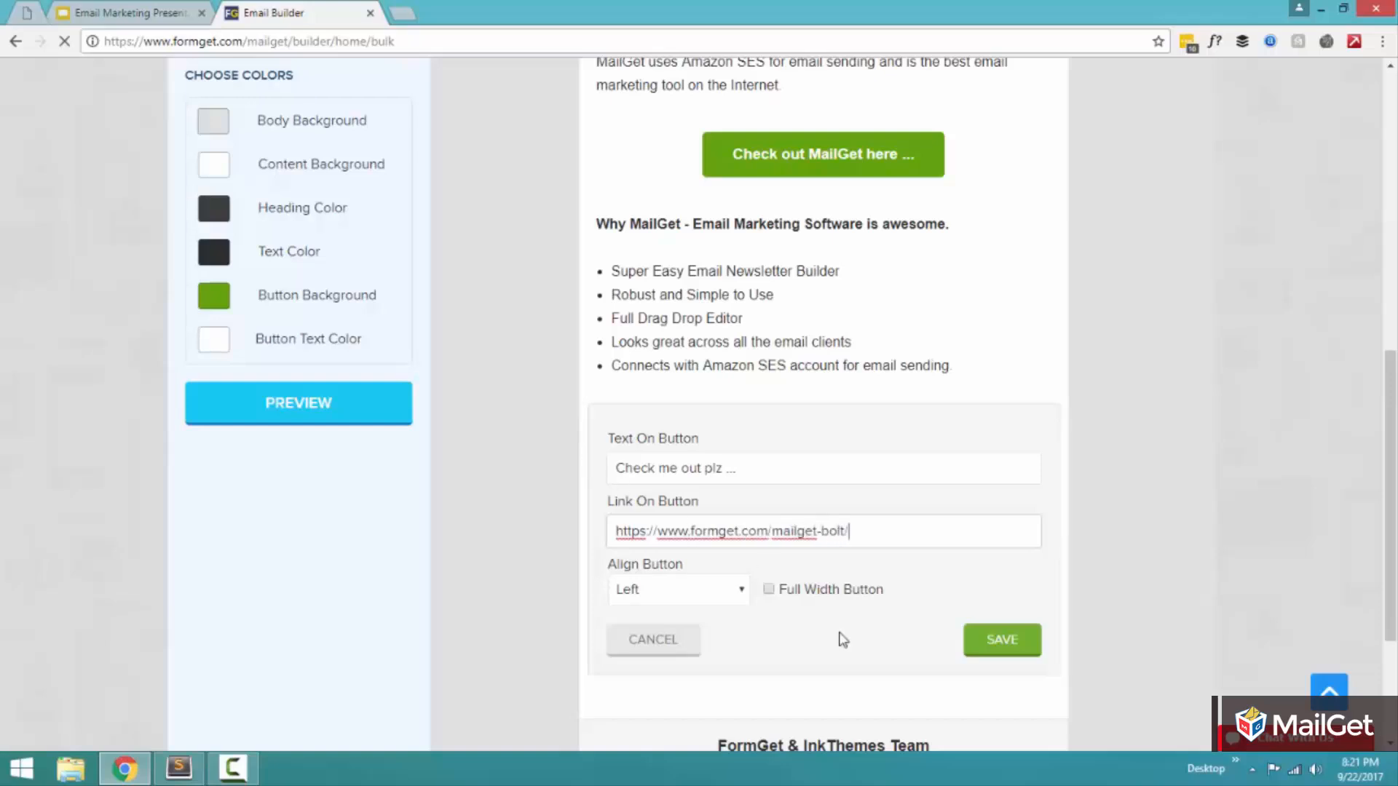
{"action": "left_click", "coordinate": [692, 594]}
{"action": "left_click", "coordinate": [685, 632]}
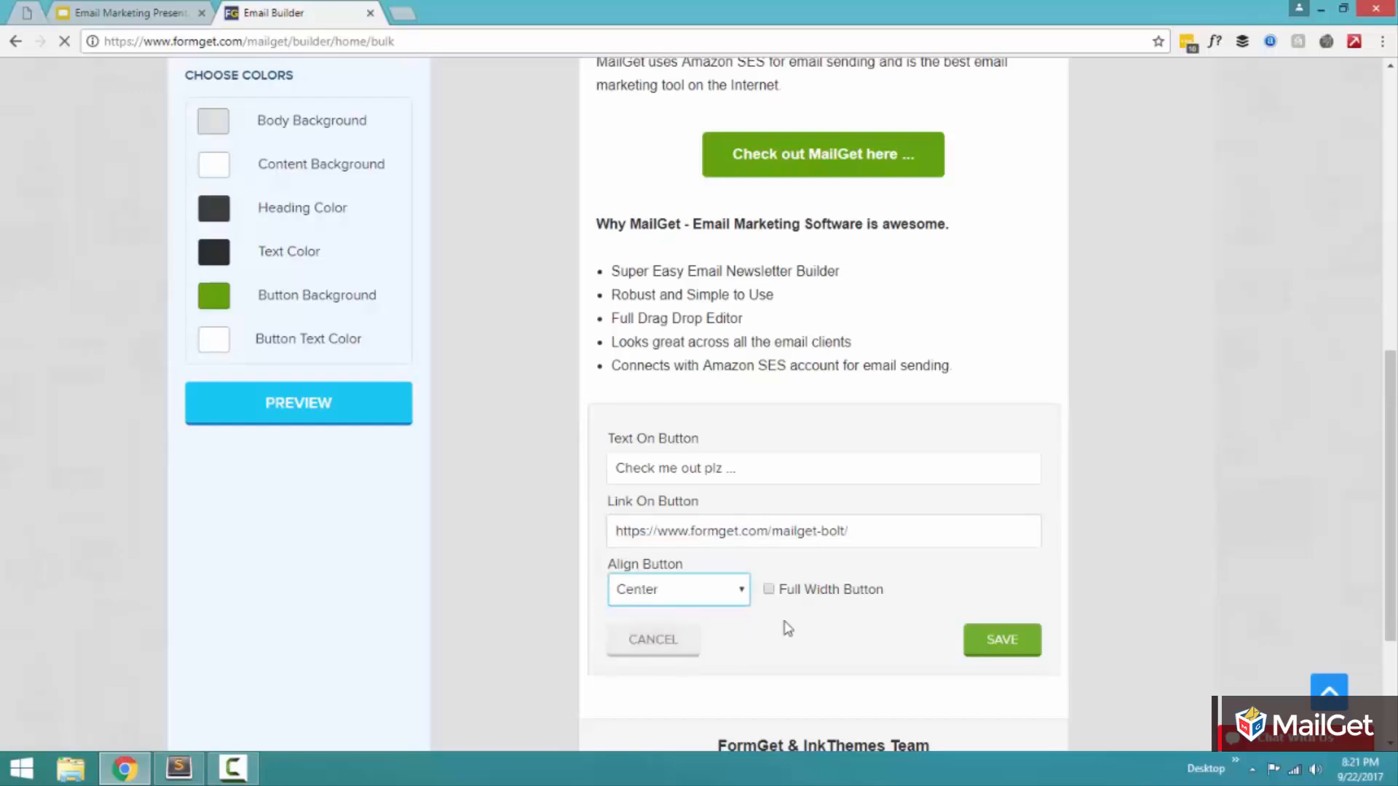
{"action": "left_click", "coordinate": [990, 642]}
Step: Add a Text block below the "Check me out plz ..." button containing "Thanks & Warm Regards,", the sender's full name and "FormGet.com" on separate lines, and save it
{"action": "scroll", "coordinate": [387, 397], "scroll_direction": "up", "scroll_amount": 6}
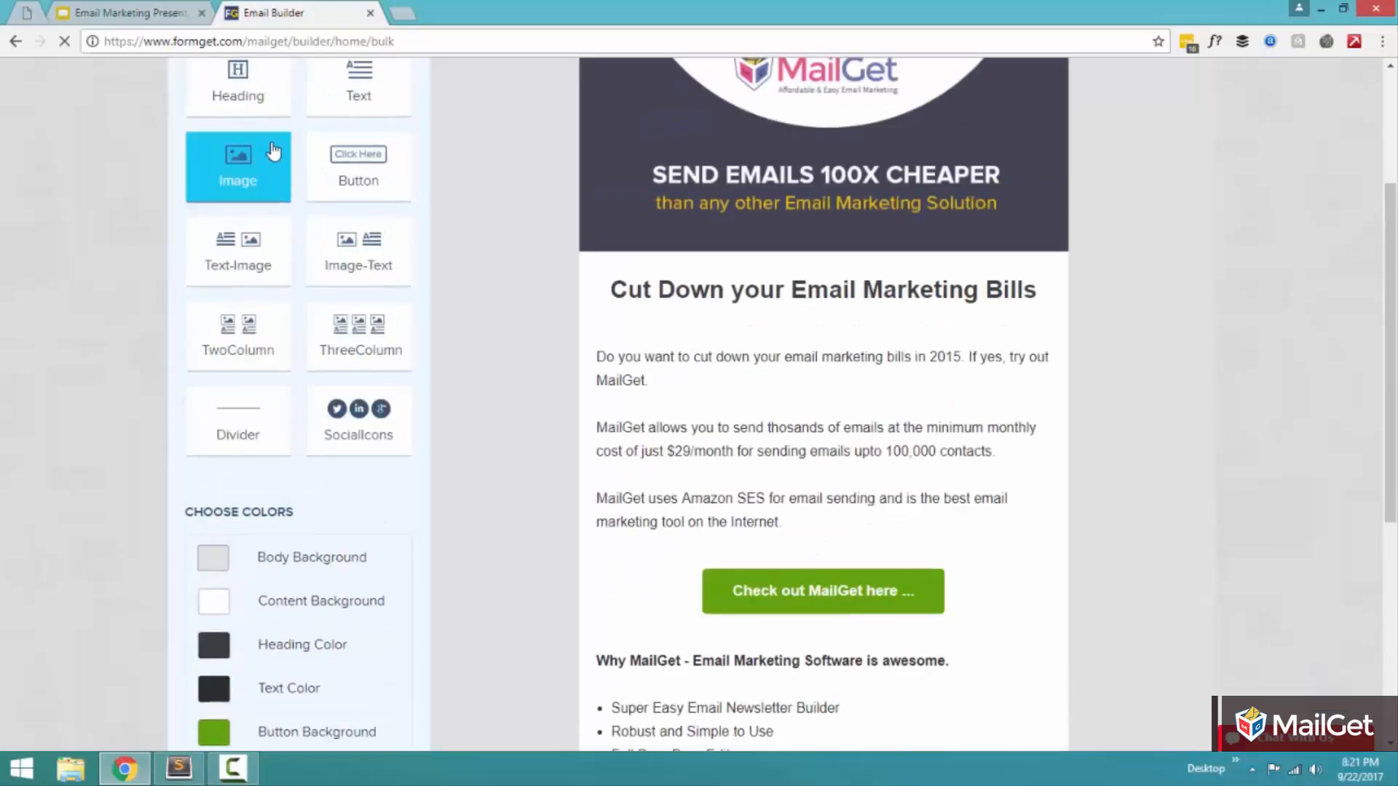
{"action": "left_click_drag", "start_coordinate": [358, 84], "coordinate": [748, 389]}
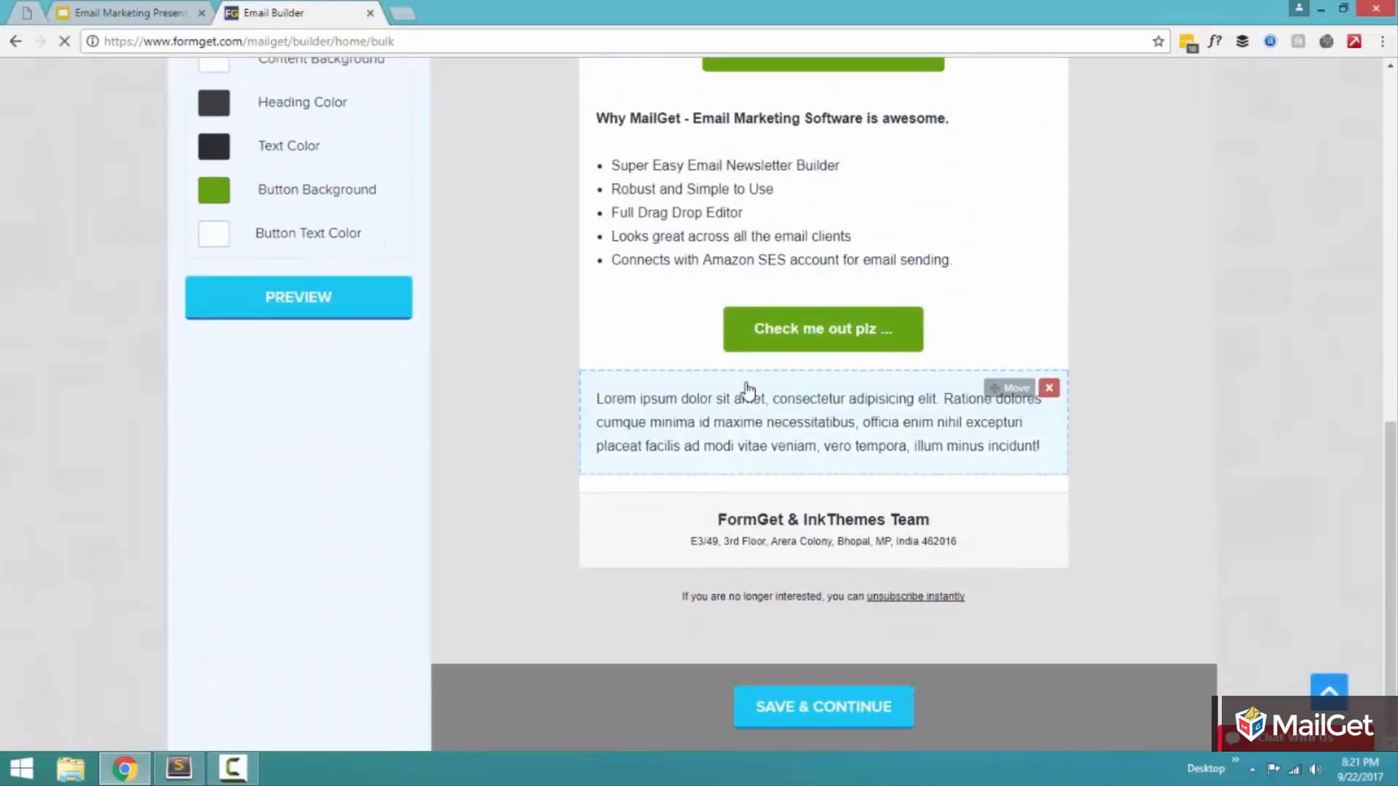
{"action": "left_click", "coordinate": [748, 390]}
{"action": "key", "text": "ctrl+a"}
{"action": "type", "text": "Than"}
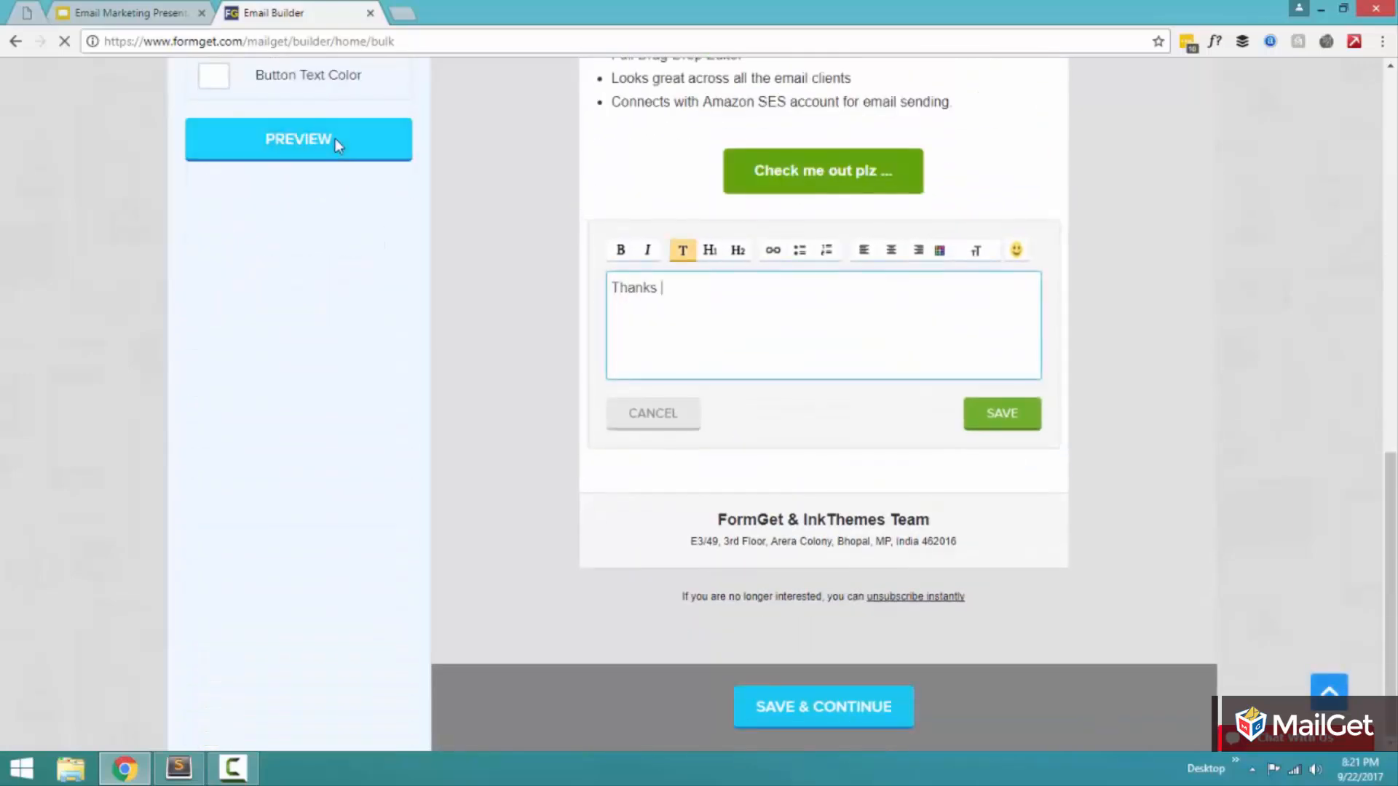
{"action": "type", "text": "ks & Warm Regards, Neera"}
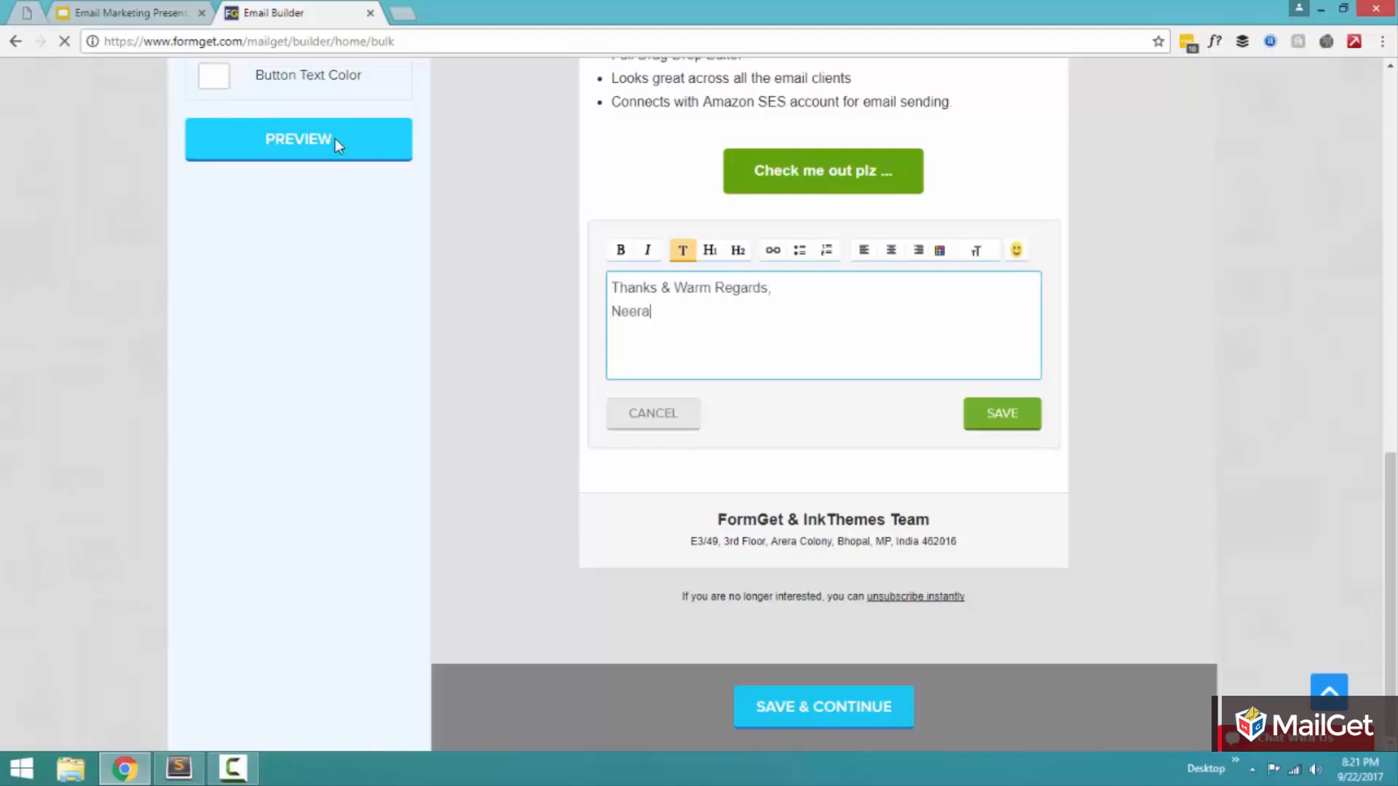
{"action": "type", "text": "j Agarwalk"}
{"action": "key", "text": "BackSpace"}
{"action": "key", "text": "Return"}
{"action": "type", "text": "FormGe"}
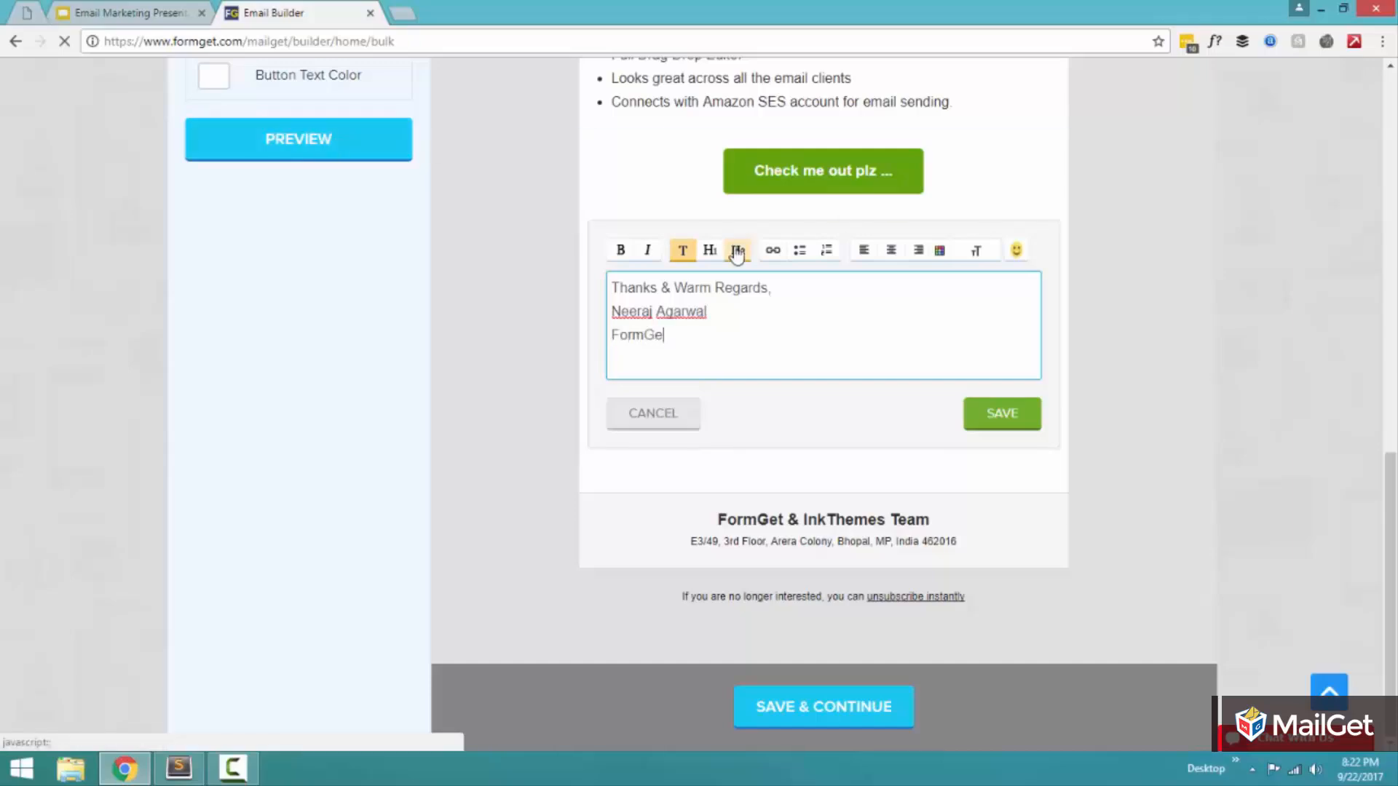
{"action": "type", "text": "t.com"}
{"action": "left_click", "coordinate": [1002, 415]}
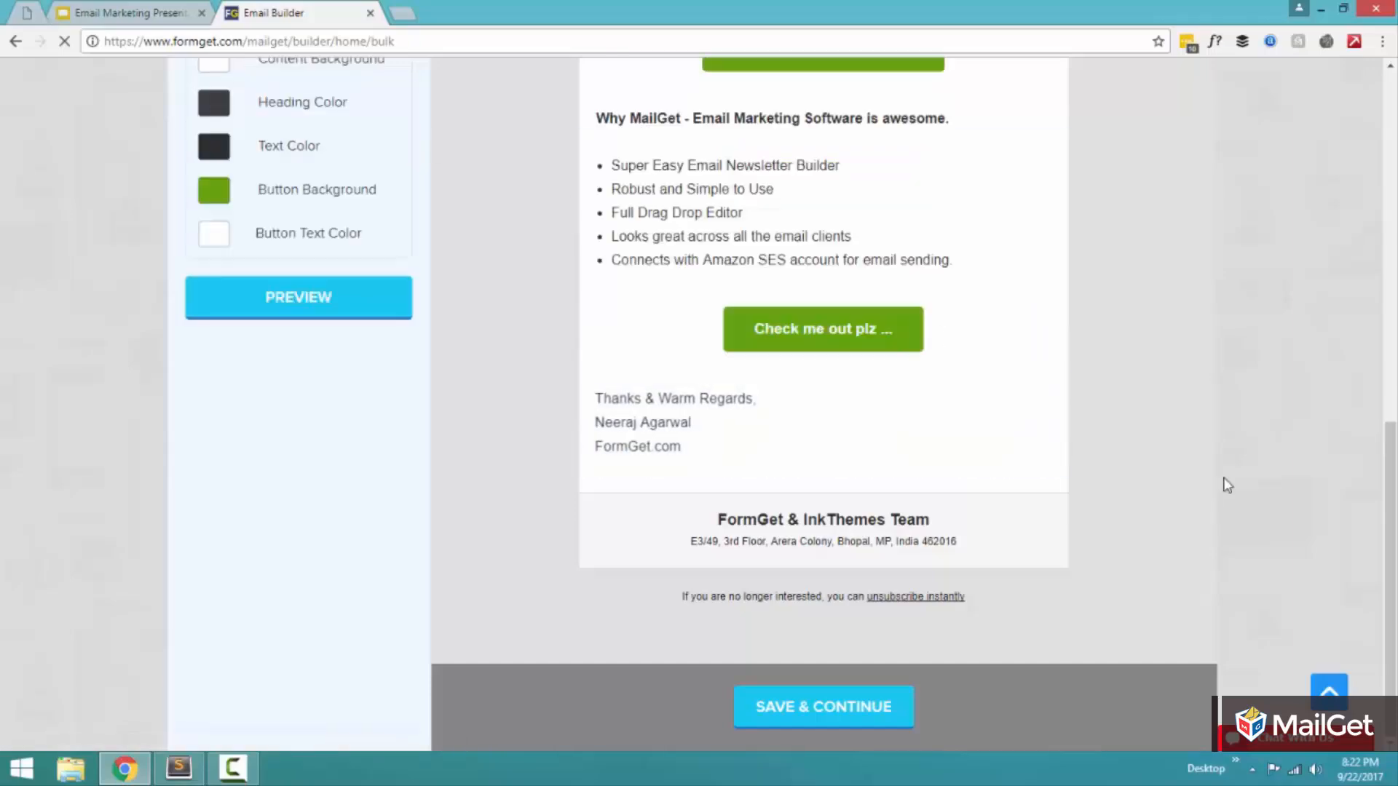
Step: Review the assembled email from the header image down to the sign-off
{"action": "scroll", "coordinate": [1142, 438], "scroll_direction": "down", "scroll_amount": 5}
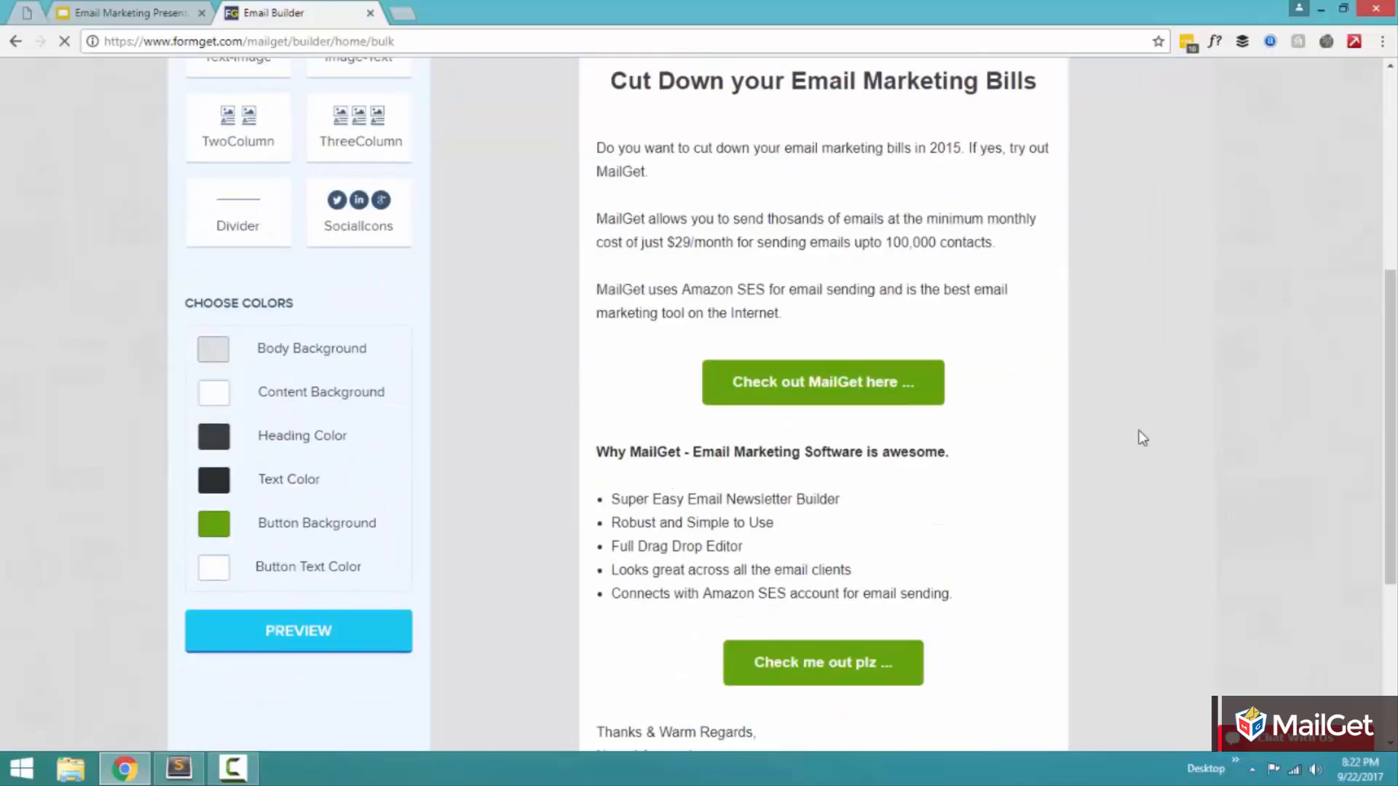
{"action": "scroll", "coordinate": [1142, 438], "scroll_direction": "up", "scroll_amount": 5}
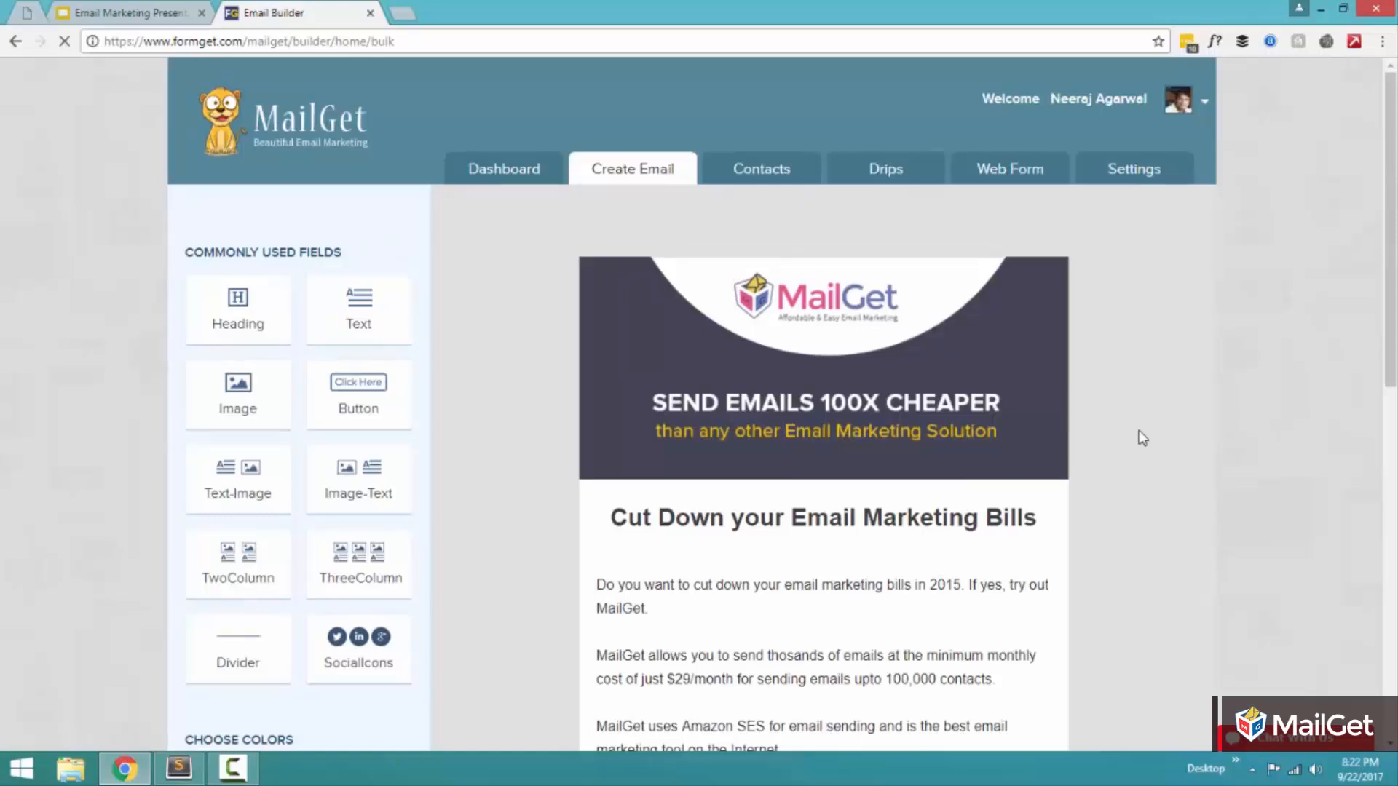
{"action": "scroll", "coordinate": [1143, 438], "scroll_direction": "down", "scroll_amount": 10}
{"action": "scroll", "coordinate": [1143, 438], "scroll_direction": "up", "scroll_amount": 8}
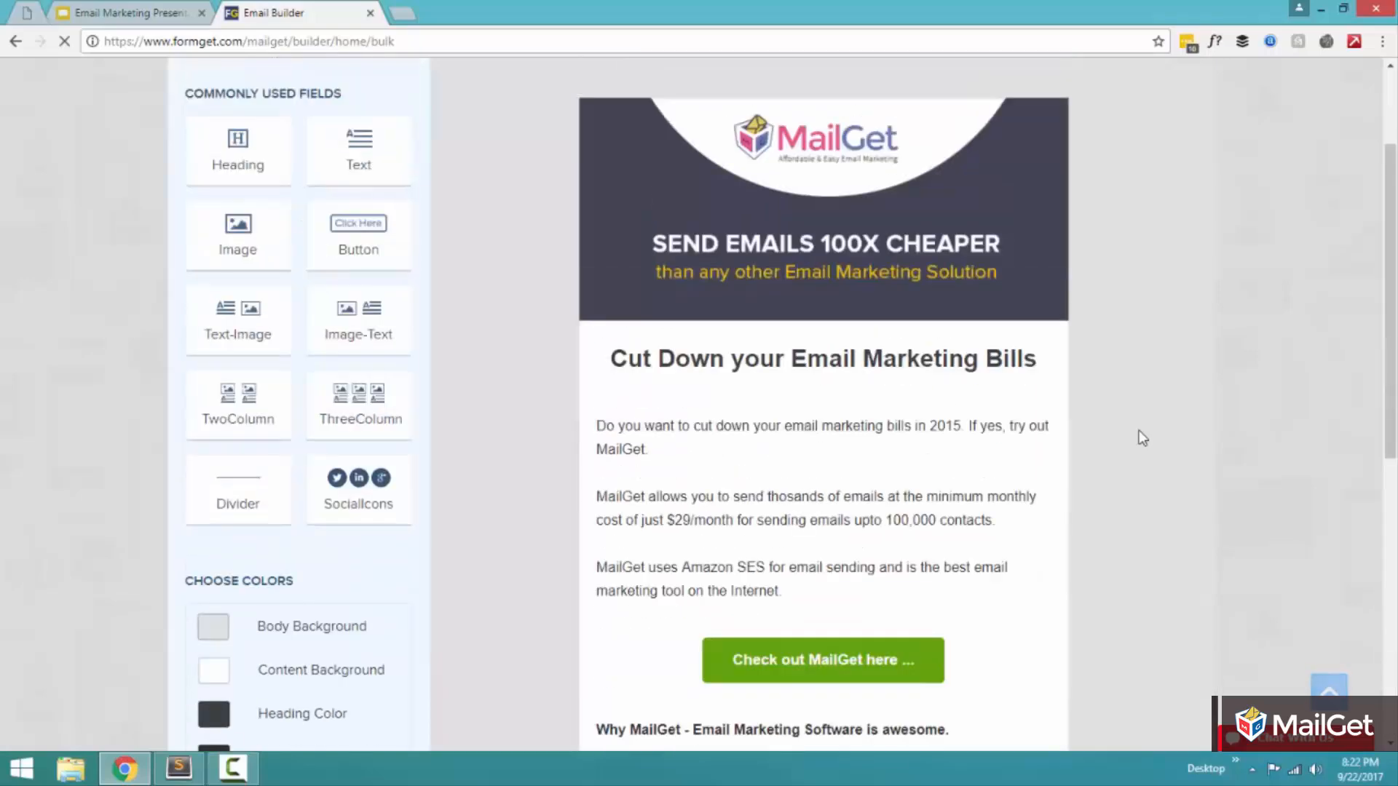
{"action": "scroll", "coordinate": [1143, 438], "scroll_direction": "up", "scroll_amount": 2}
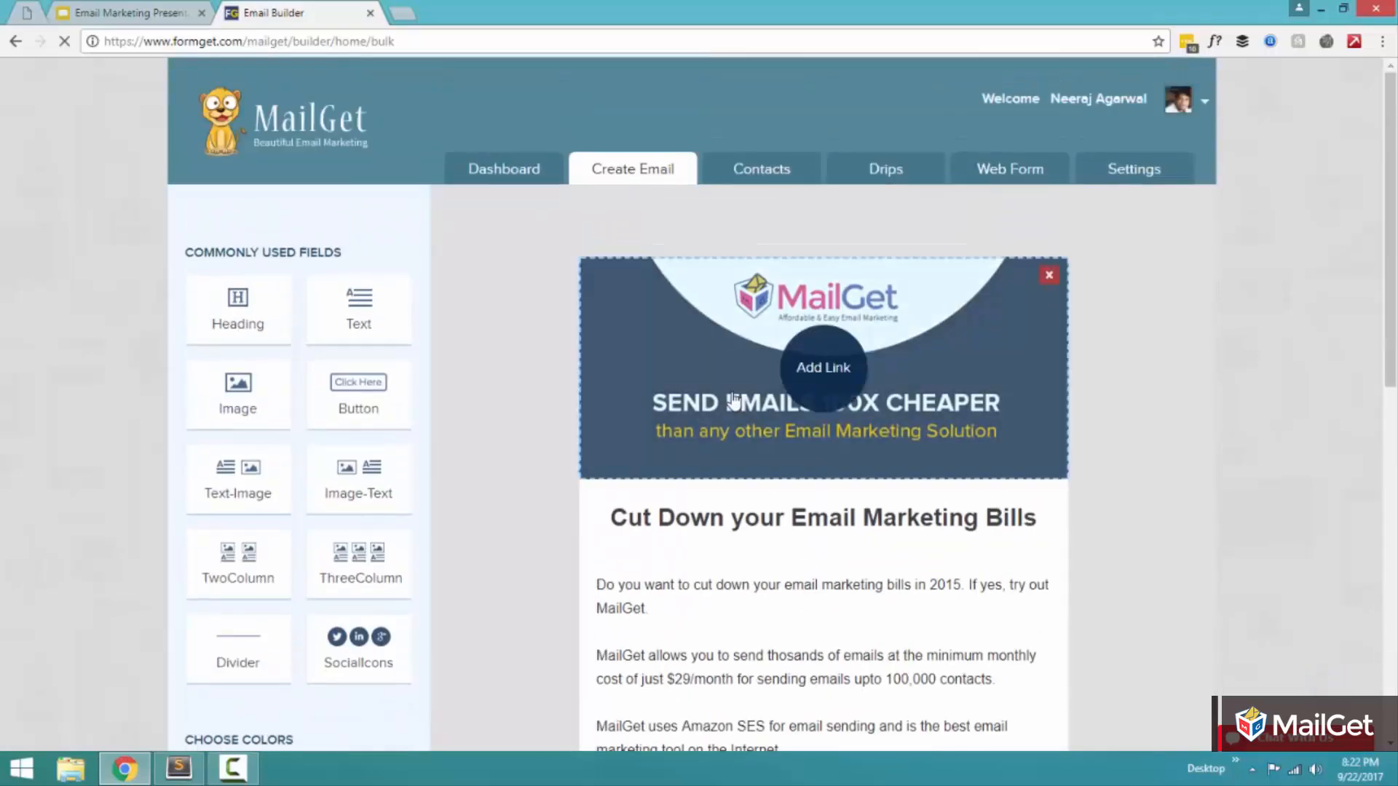
Step: Change the email's Body Background color to light blue #c3f8ff
{"action": "scroll", "coordinate": [400, 587], "scroll_direction": "down", "scroll_amount": 2}
{"action": "scroll", "coordinate": [400, 587], "scroll_direction": "down", "scroll_amount": 1}
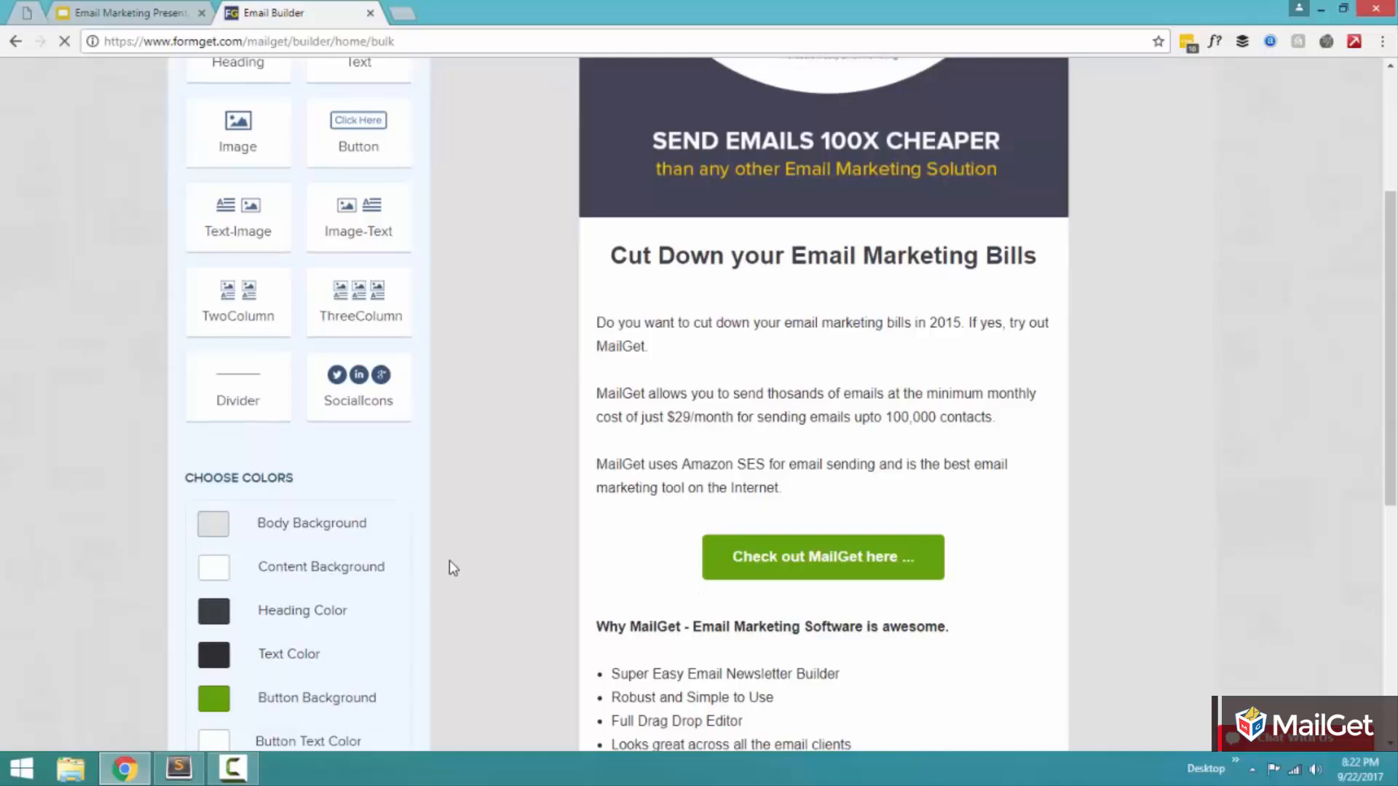
{"action": "scroll", "coordinate": [452, 561], "scroll_direction": "down", "scroll_amount": 2}
{"action": "left_click", "coordinate": [211, 353]}
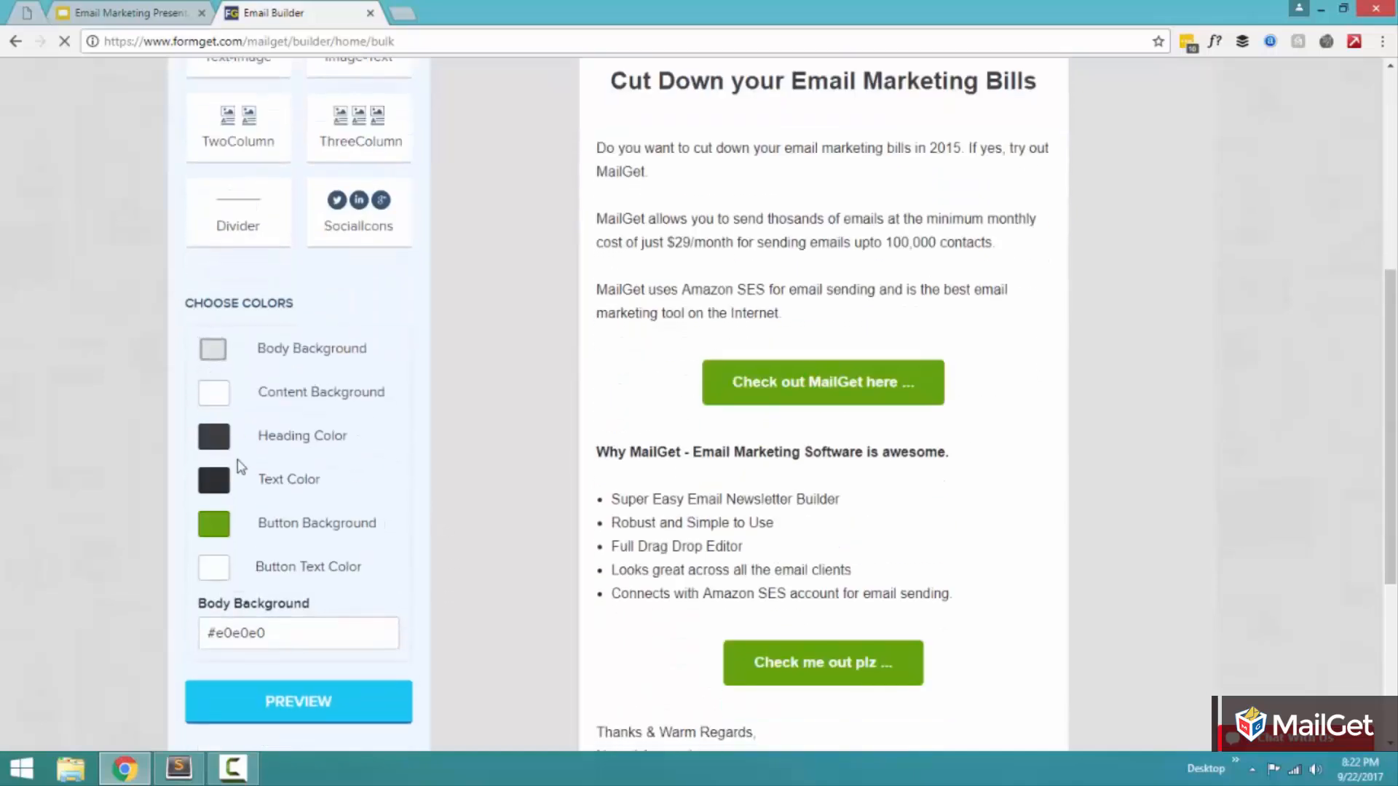
{"action": "left_click", "coordinate": [270, 631]}
{"action": "left_click_drag", "start_coordinate": [254, 692], "coordinate": [218, 655]}
{"action": "left_click", "coordinate": [300, 695]}
{"action": "left_click", "coordinate": [132, 509]}
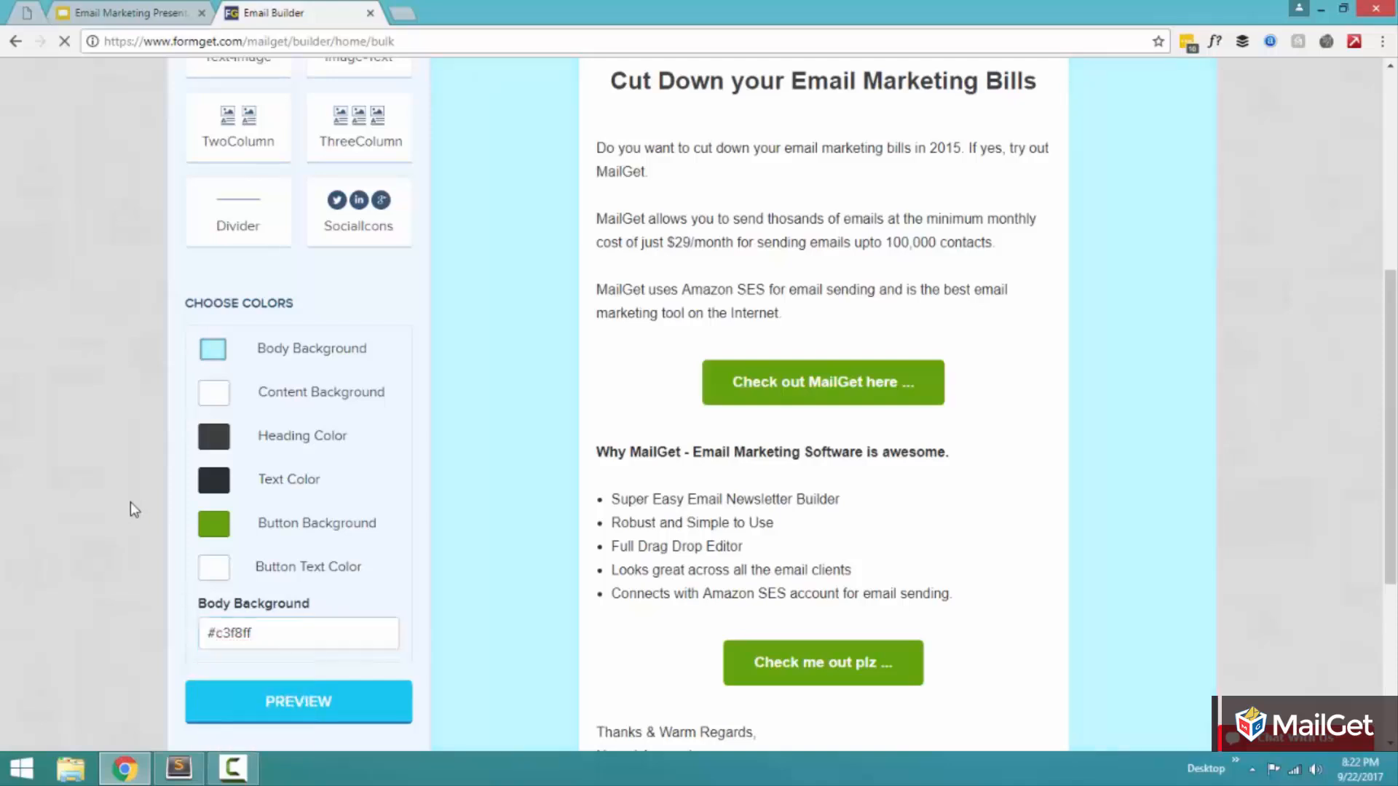
Step: Try out the Content Background color, ending on white, and open the Heading Color setting
{"action": "left_click", "coordinate": [215, 400]}
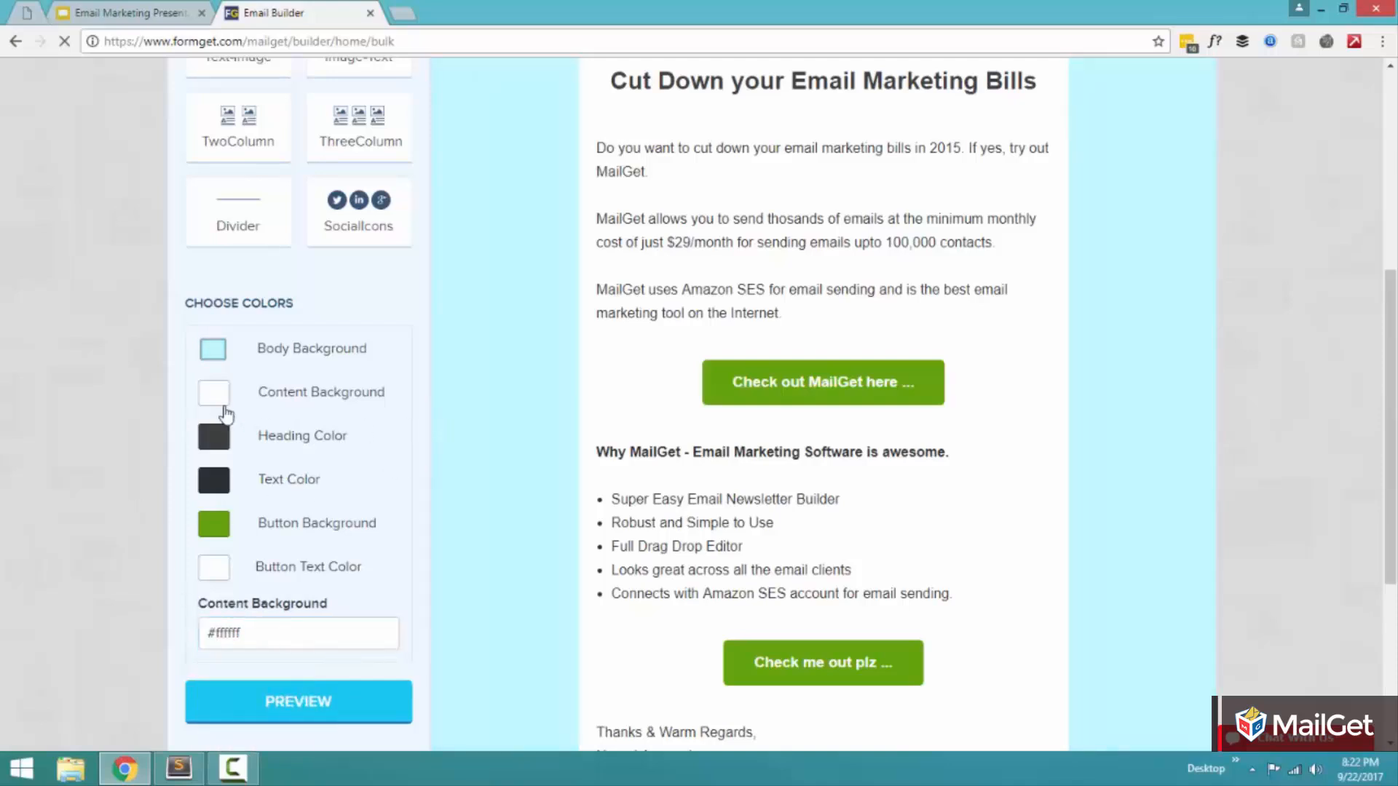
{"action": "left_click", "coordinate": [266, 633]}
{"action": "left_click_drag", "start_coordinate": [262, 692], "coordinate": [193, 629]}
{"action": "left_click", "coordinate": [104, 501]}
{"action": "left_click", "coordinate": [217, 444]}
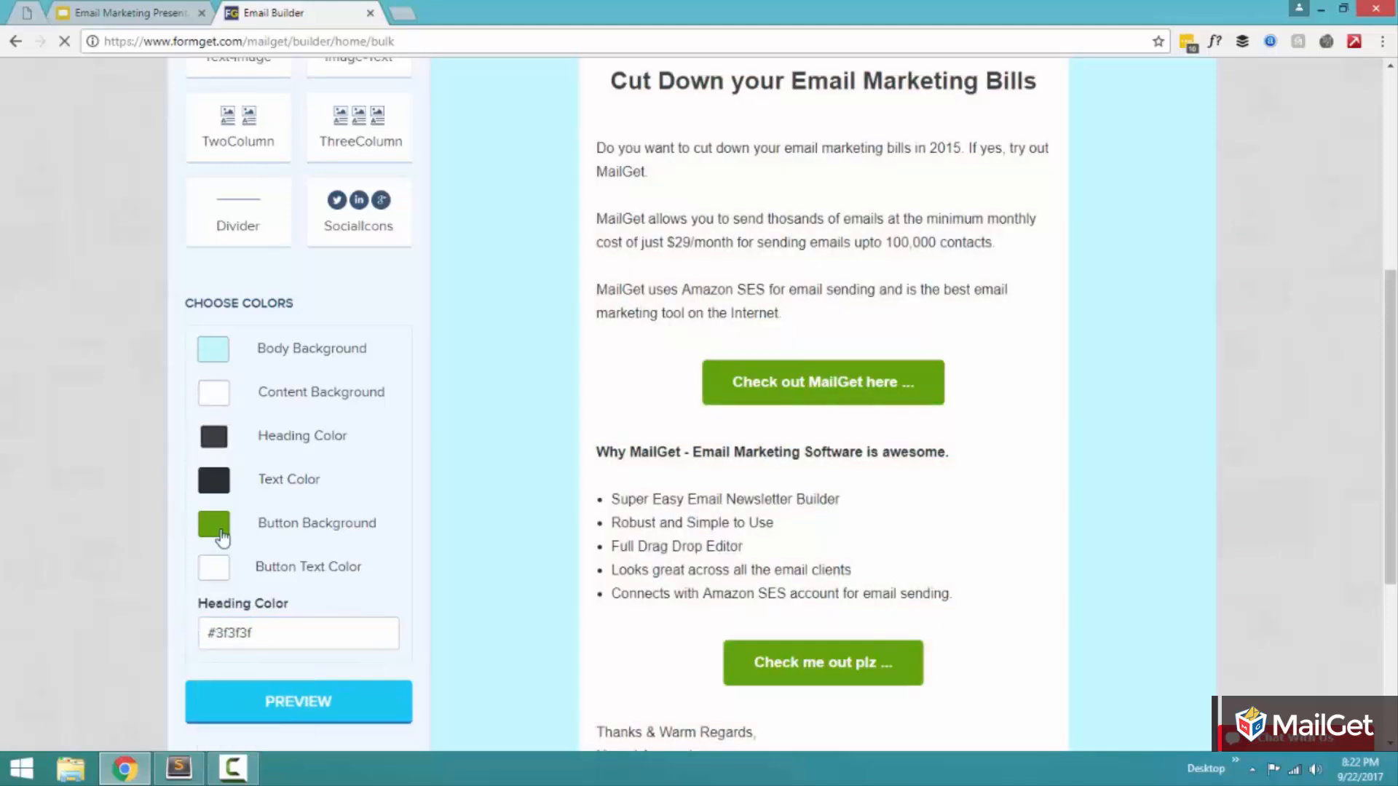
Step: Change the Button Background color to red #ff003d
{"action": "left_click", "coordinate": [215, 526]}
{"action": "left_click", "coordinate": [276, 632]}
{"action": "left_click_drag", "start_coordinate": [273, 686], "coordinate": [298, 670]}
{"action": "left_click_drag", "start_coordinate": [305, 679], "coordinate": [301, 653]}
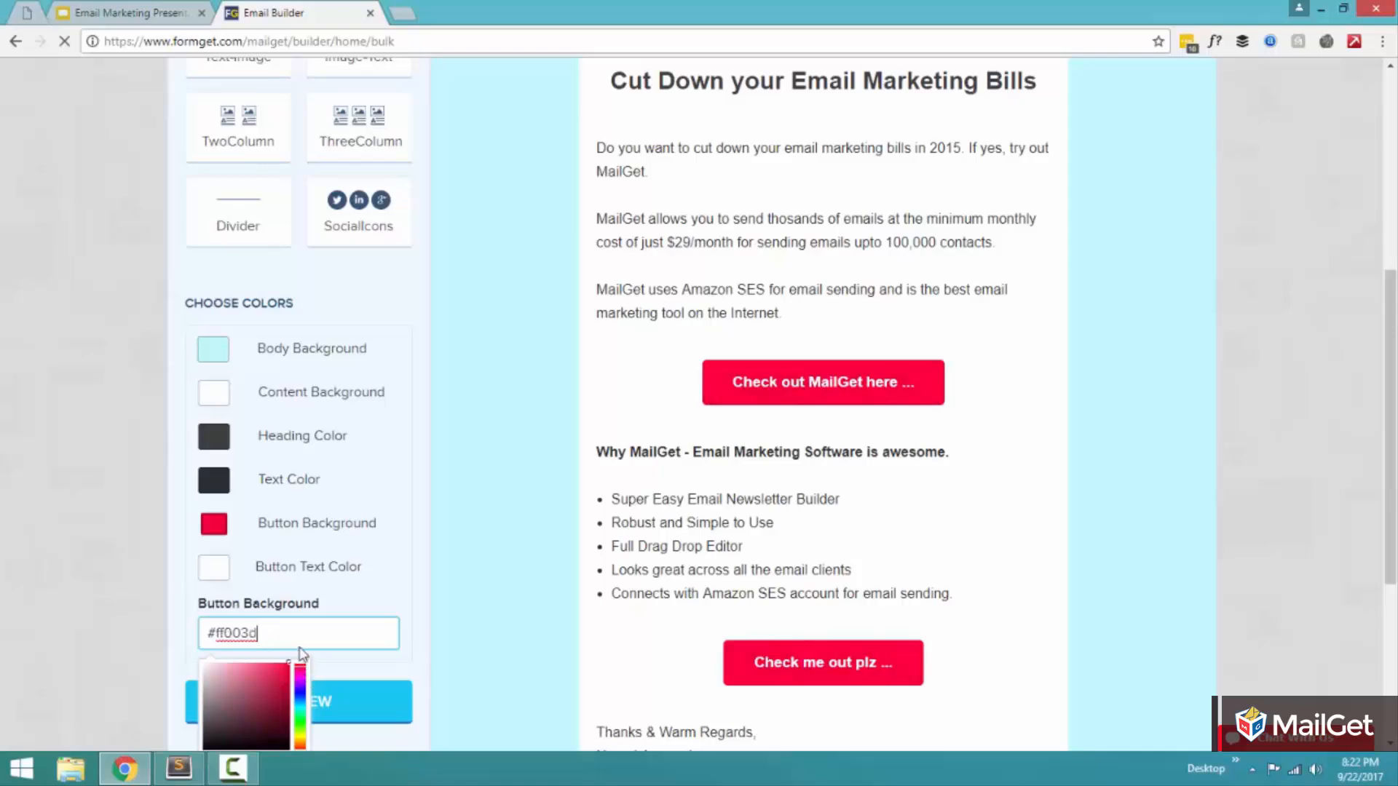
{"action": "left_click", "coordinate": [52, 399]}
Step: Check the recolored email in the template preview and close the preview
{"action": "scroll", "coordinate": [51, 398], "scroll_direction": "up", "scroll_amount": 5}
{"action": "scroll", "coordinate": [51, 397], "scroll_direction": "down", "scroll_amount": 4}
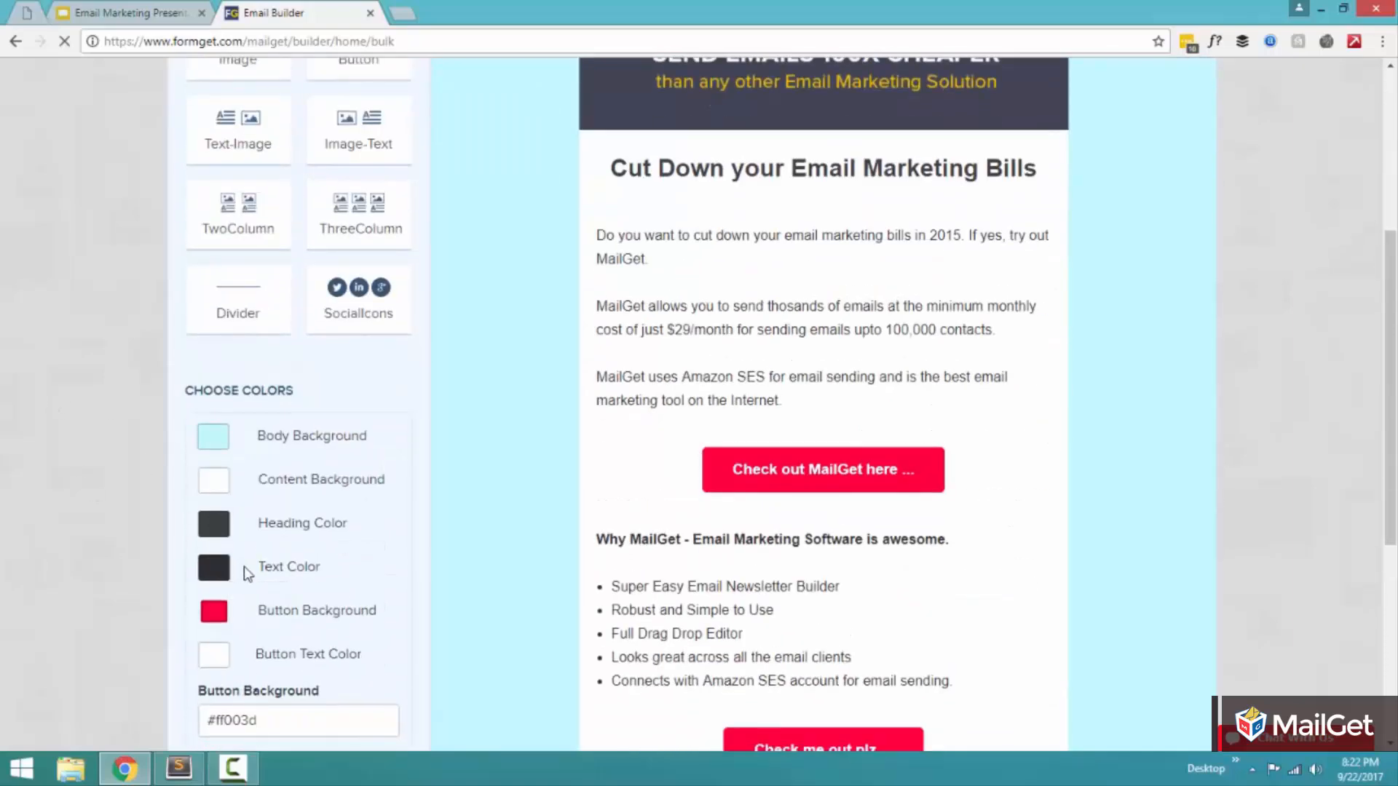
{"action": "scroll", "coordinate": [87, 484], "scroll_direction": "down", "scroll_amount": 5}
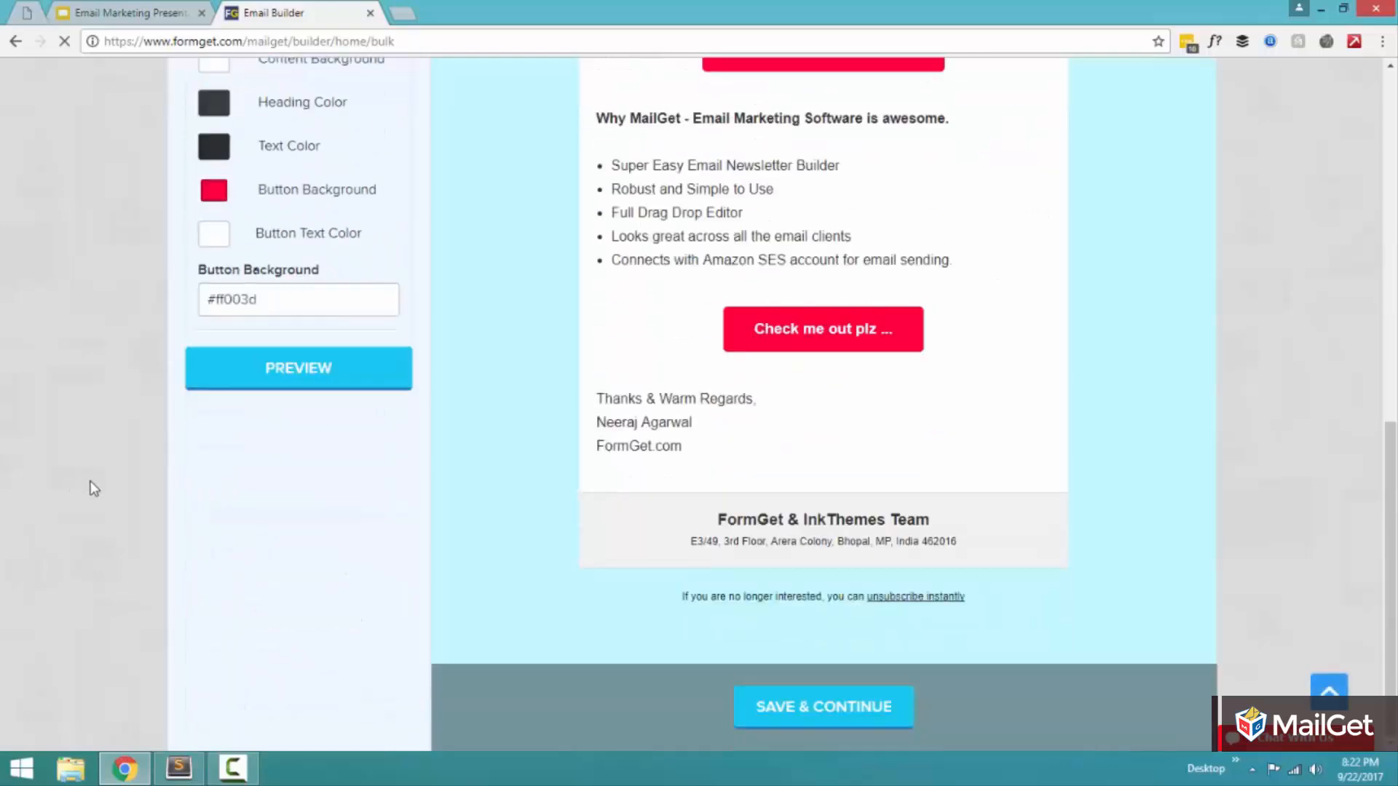
{"action": "left_click", "coordinate": [344, 385]}
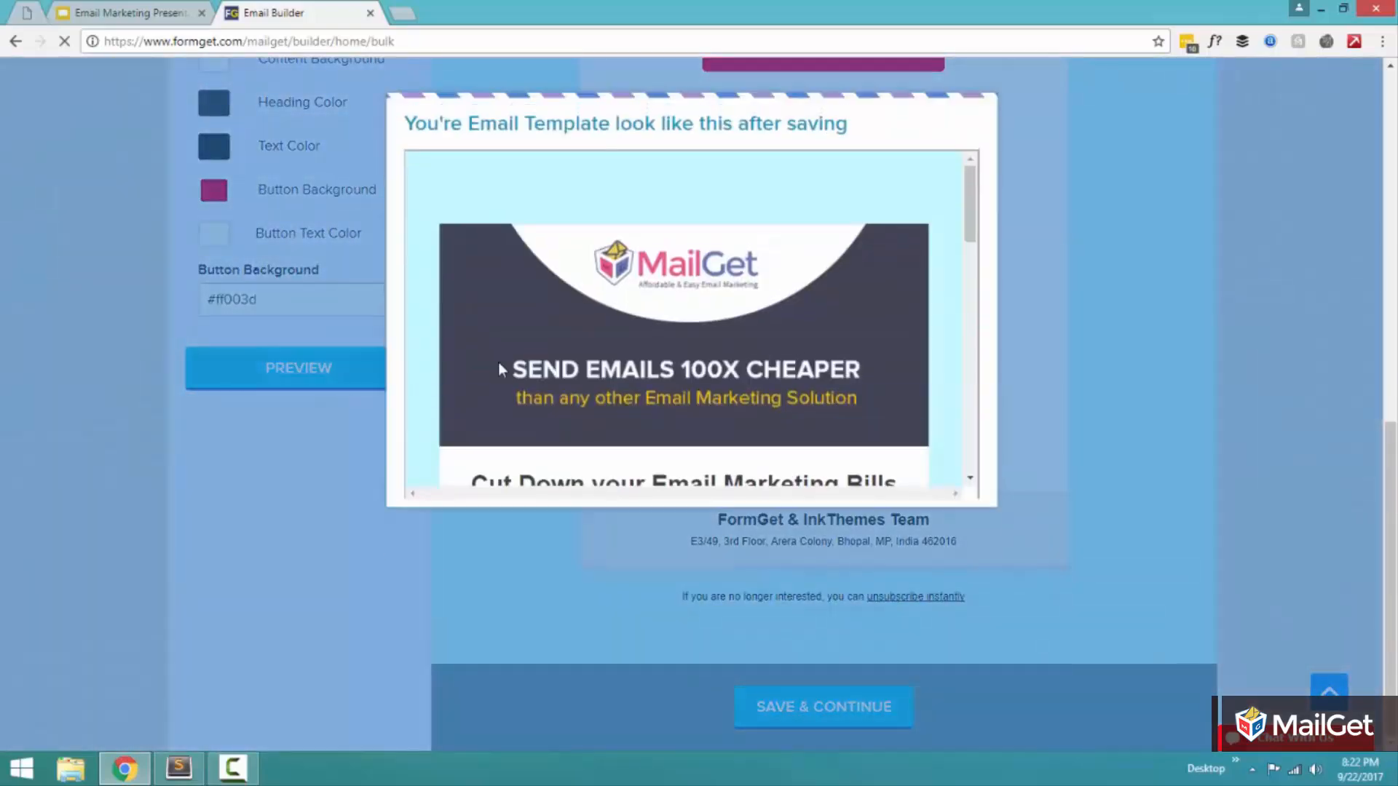
{"action": "scroll", "coordinate": [975, 222], "scroll_direction": "down", "scroll_amount": 1}
{"action": "left_click_drag", "start_coordinate": [976, 222], "coordinate": [978, 176]}
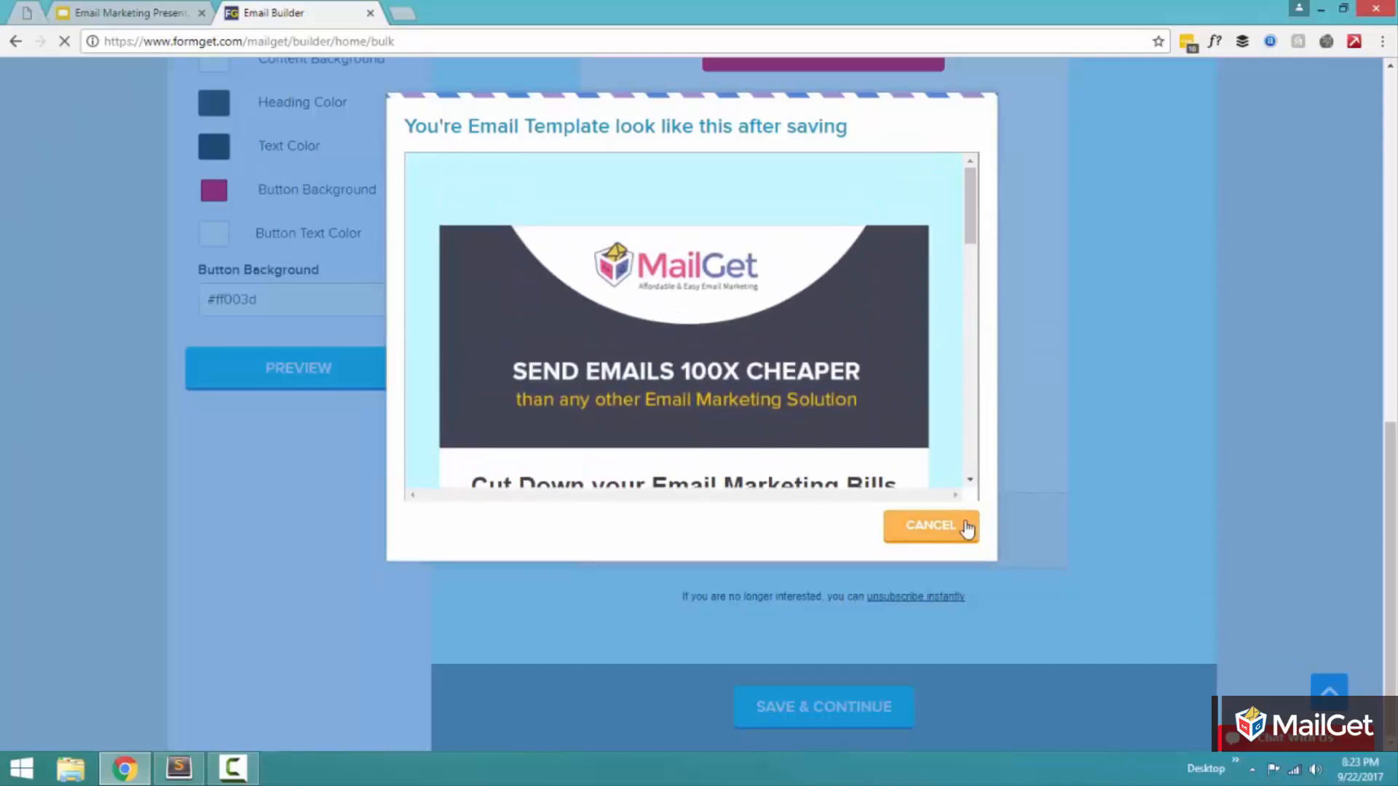
{"action": "left_click", "coordinate": [931, 525]}
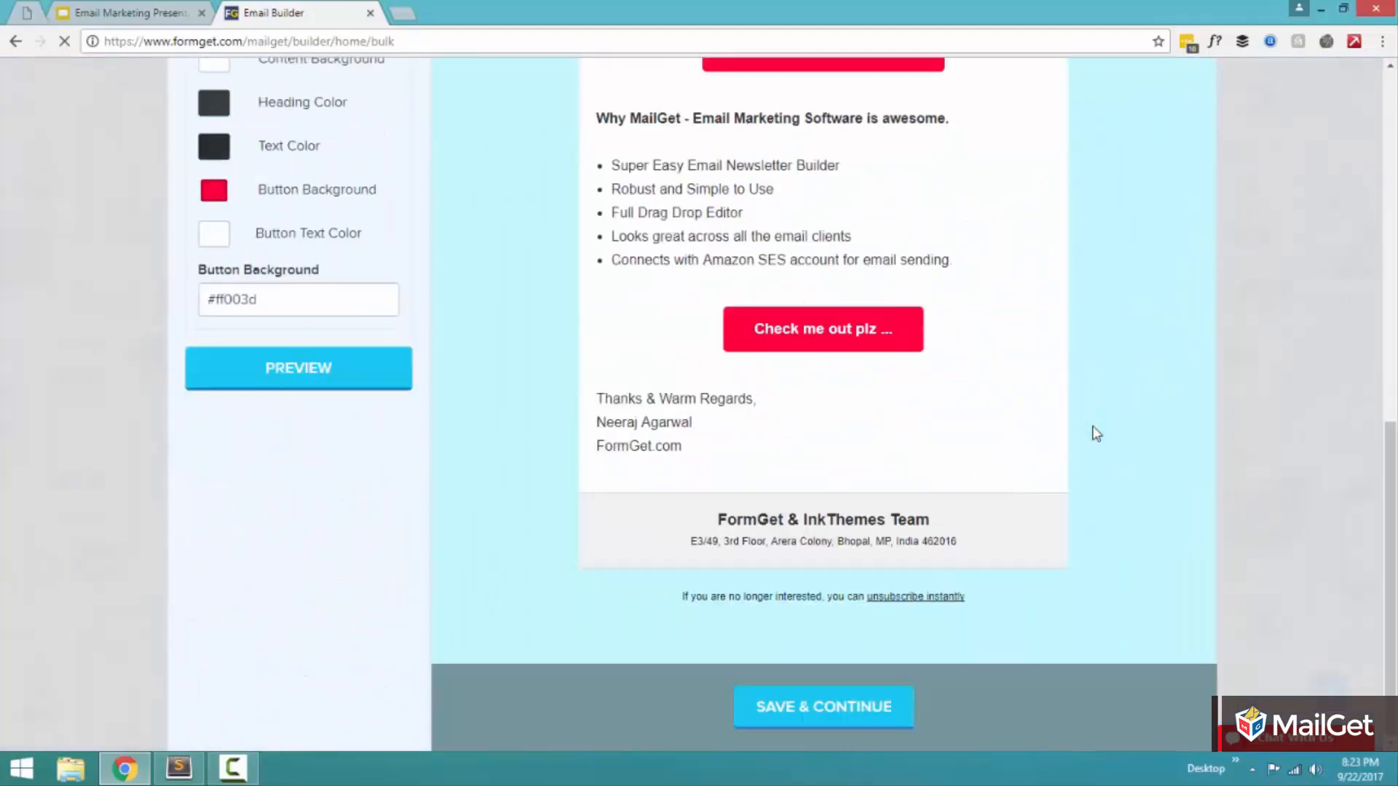
Step: Save the email template and continue to the "Select Audience & Send Email" page
{"action": "left_click", "coordinate": [783, 710]}
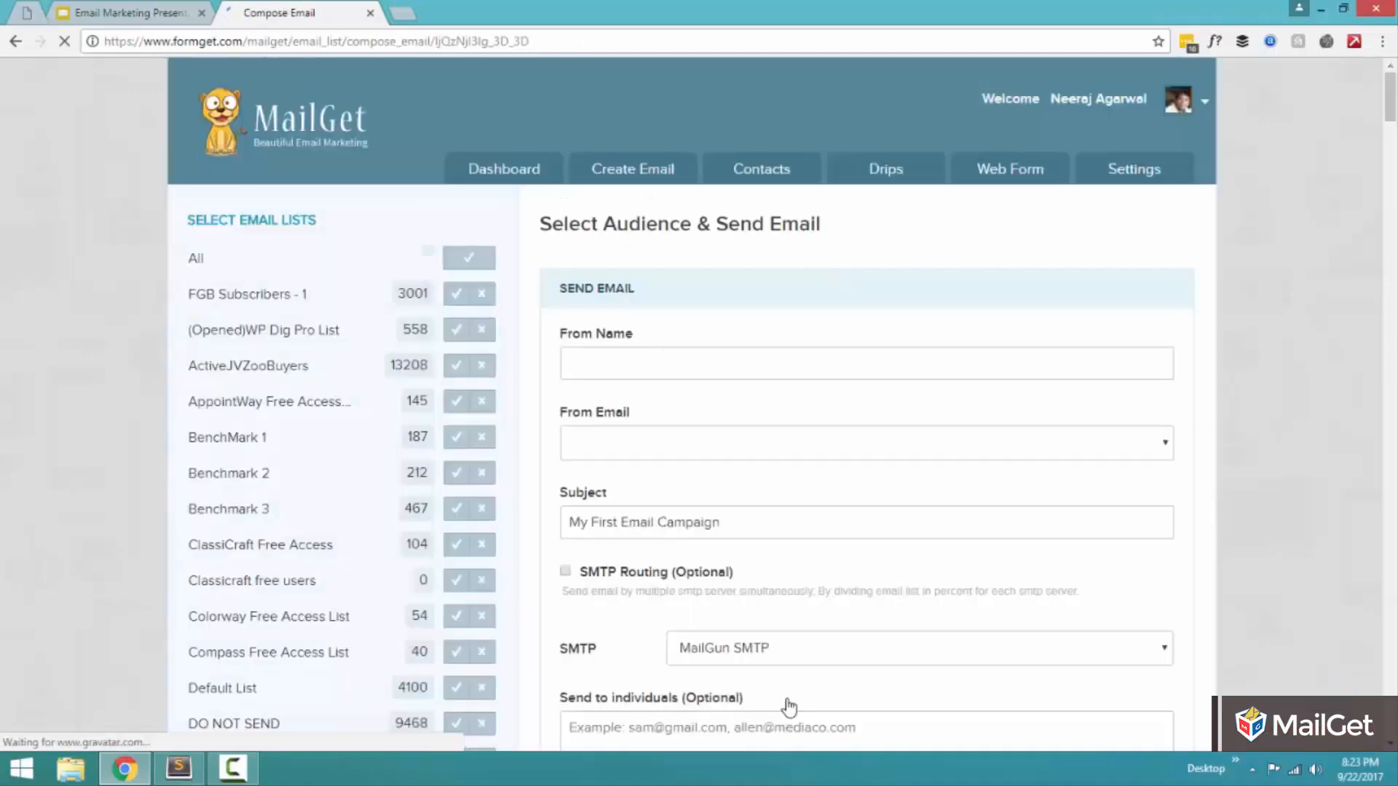
{"action": "left_click", "coordinate": [611, 359]}
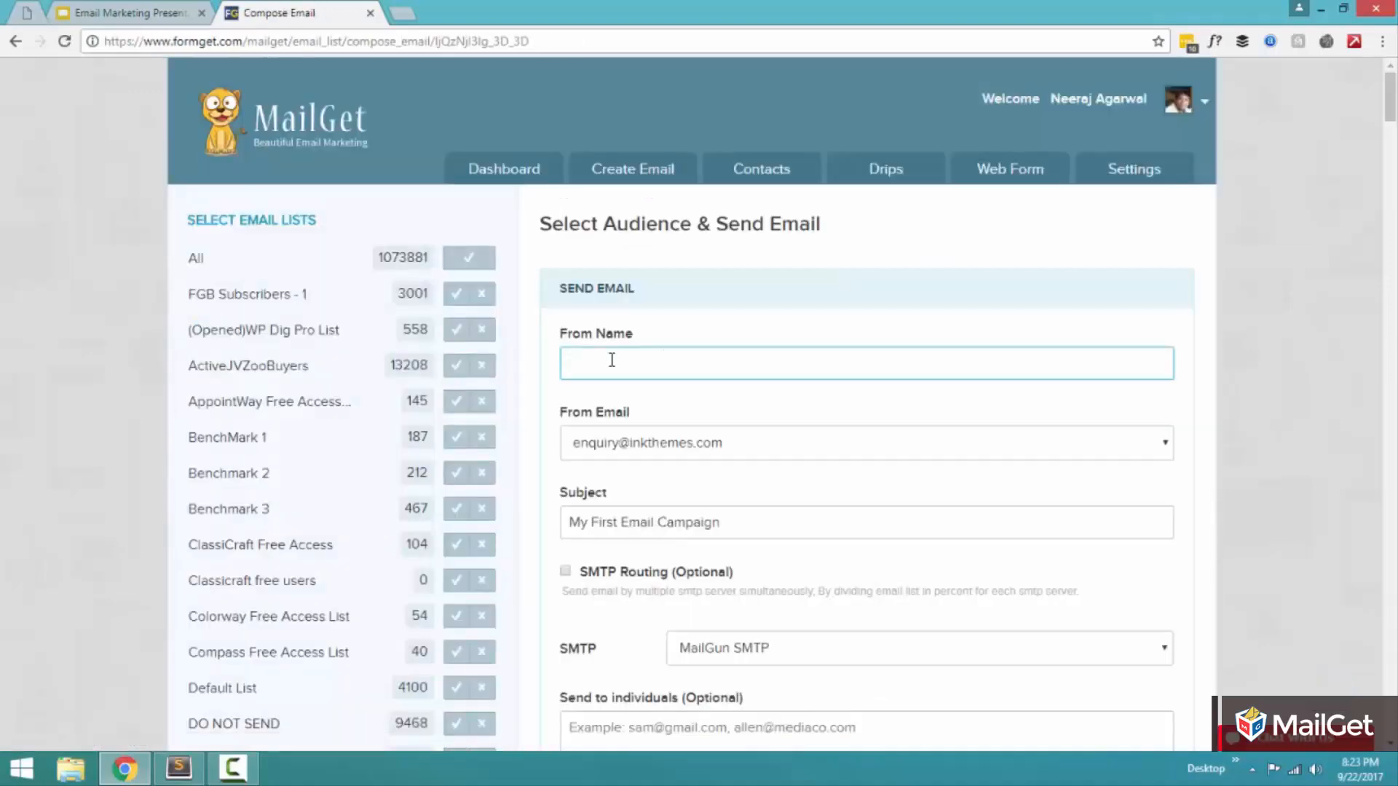
{"action": "scroll", "coordinate": [1389, 102], "scroll_direction": "down", "scroll_amount": 1}
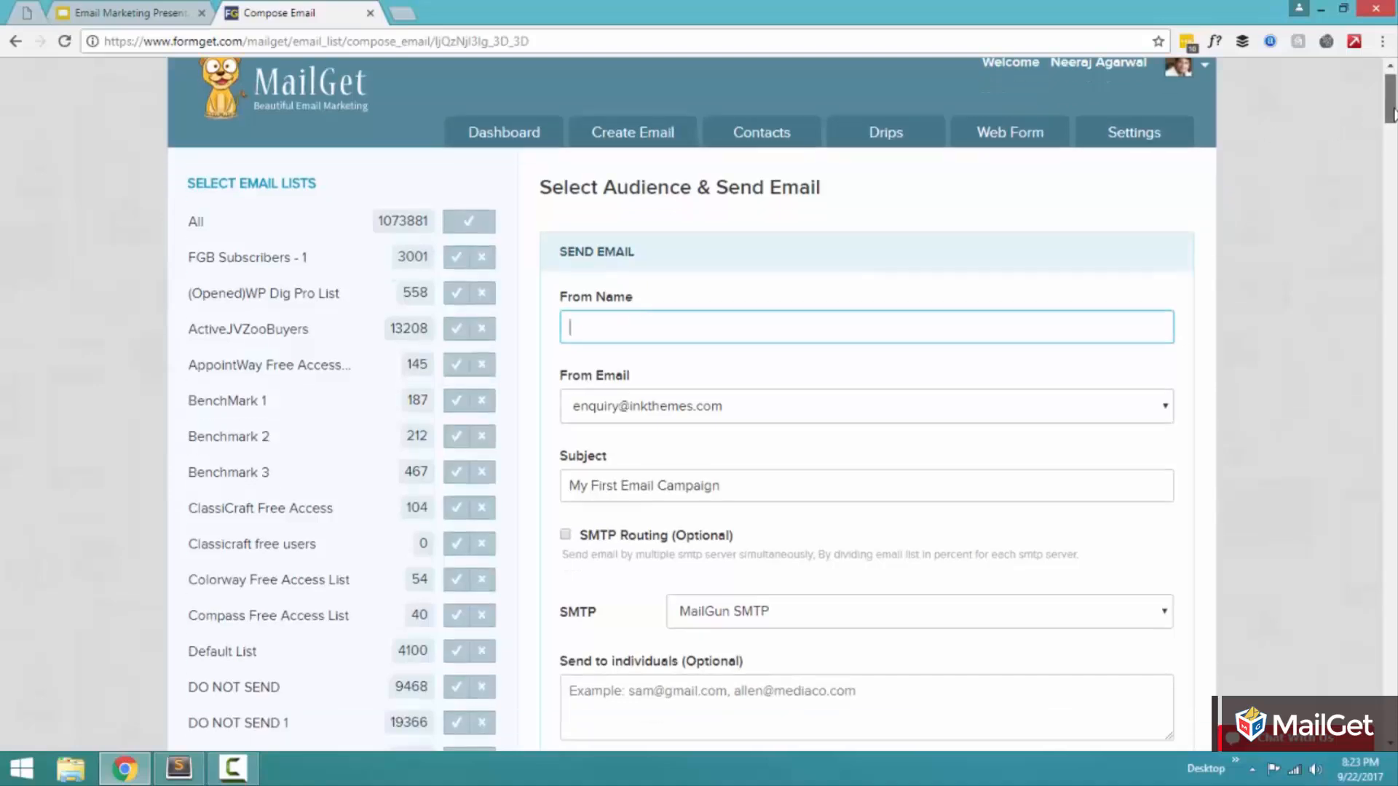
{"action": "left_click_drag", "start_coordinate": [563, 185], "coordinate": [843, 187]}
{"action": "left_click", "coordinate": [844, 188]}
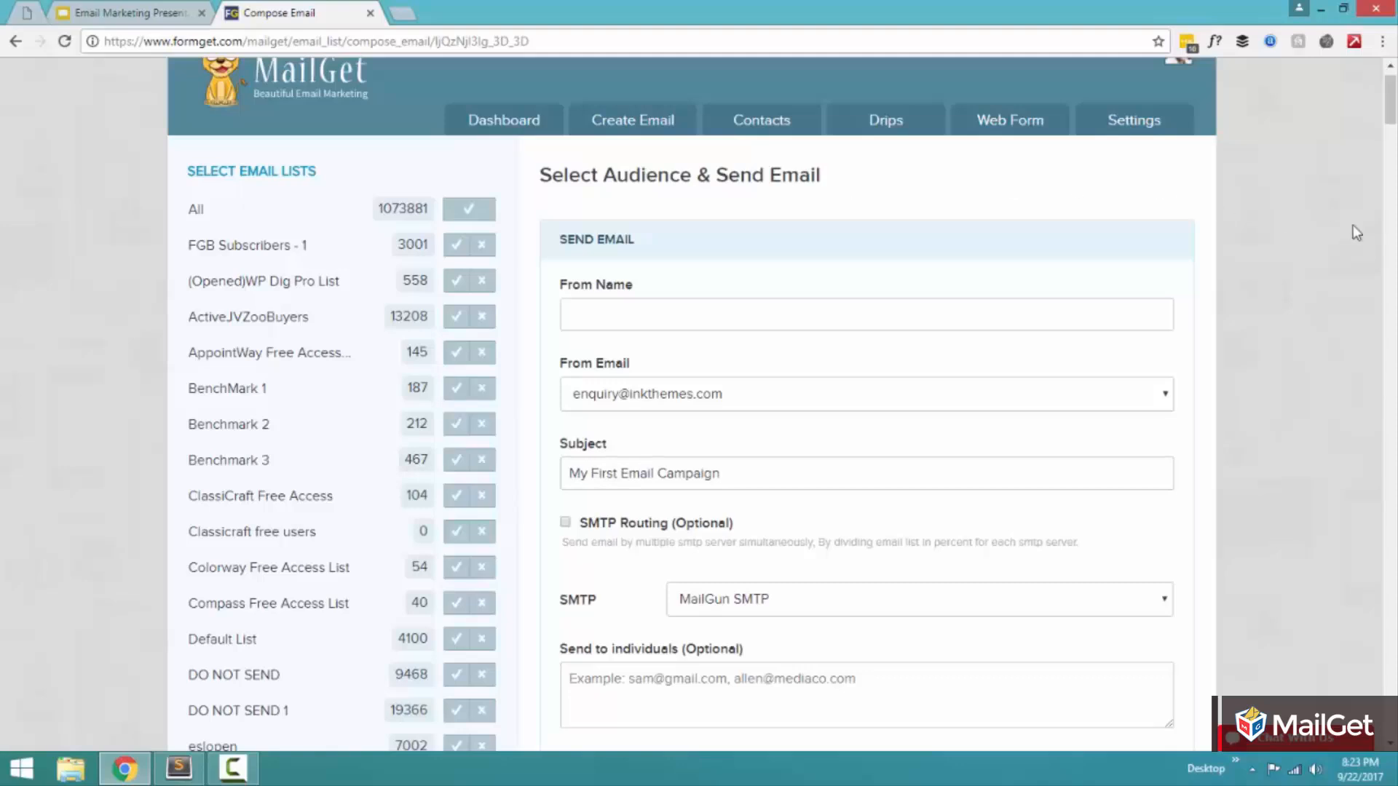
Step: Try selecting the BenchMark 1, Benchmark 2, Benchmark 3 and AppointWay Free Access lists as the audience, and clear the selections
{"action": "scroll", "coordinate": [818, 296], "scroll_direction": "down", "scroll_amount": 2}
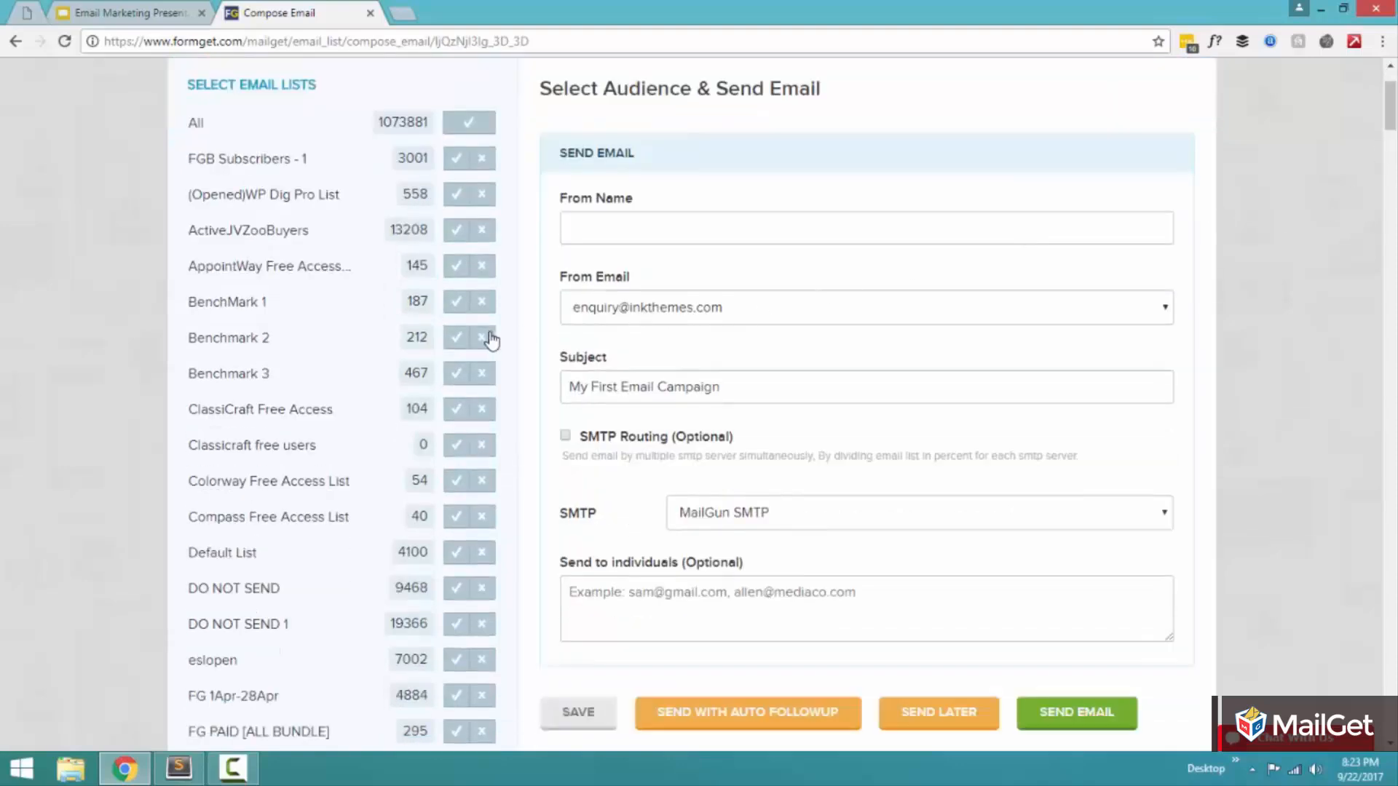
{"action": "left_click", "coordinate": [456, 339]}
{"action": "left_click", "coordinate": [456, 372]}
{"action": "left_click", "coordinate": [456, 301]}
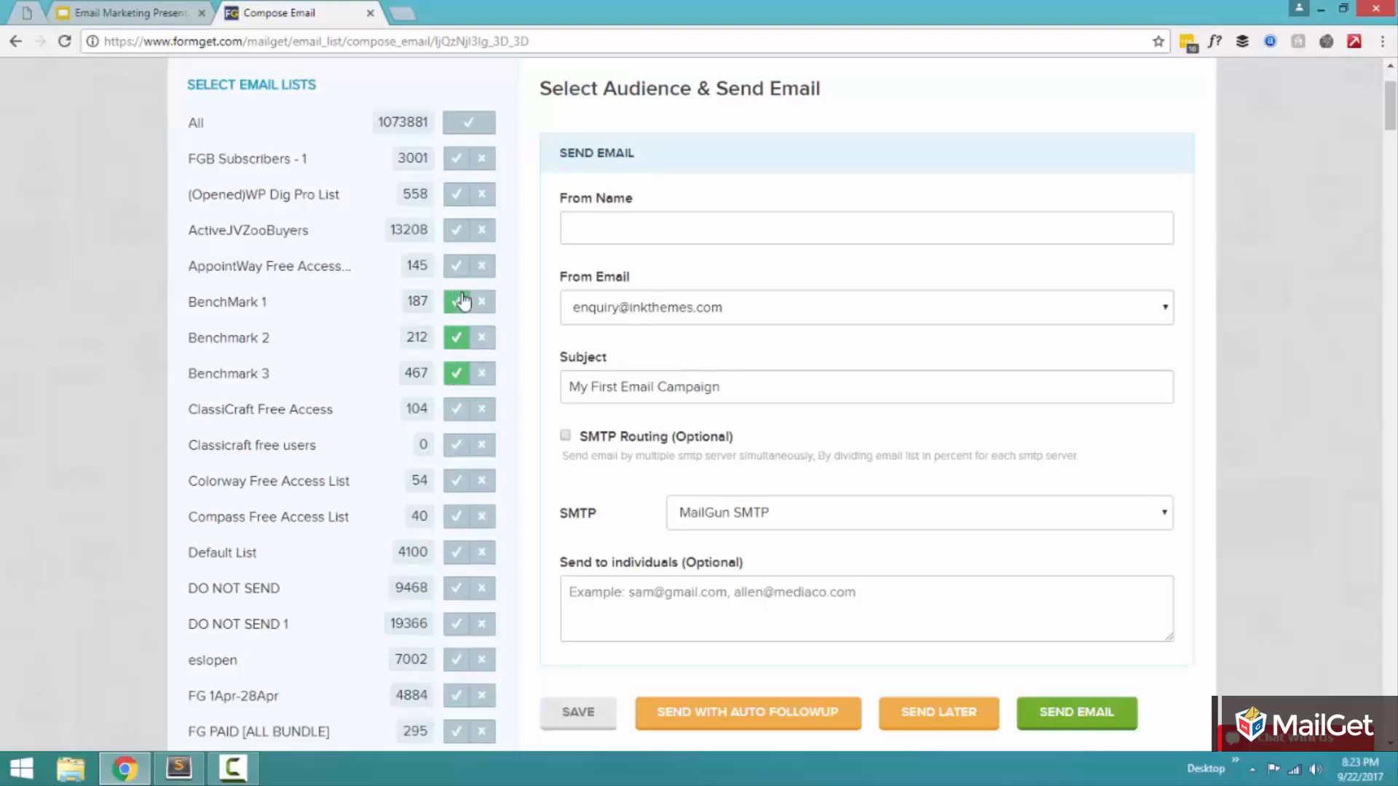
{"action": "left_click", "coordinate": [460, 266]}
{"action": "left_click", "coordinate": [457, 302]}
{"action": "left_click", "coordinate": [455, 338]}
{"action": "left_click", "coordinate": [456, 373]}
Step: Fill in the From Name with the sender's first name followed by "at FormGet", and keep the listed From Email address
{"action": "left_click", "coordinate": [758, 227]}
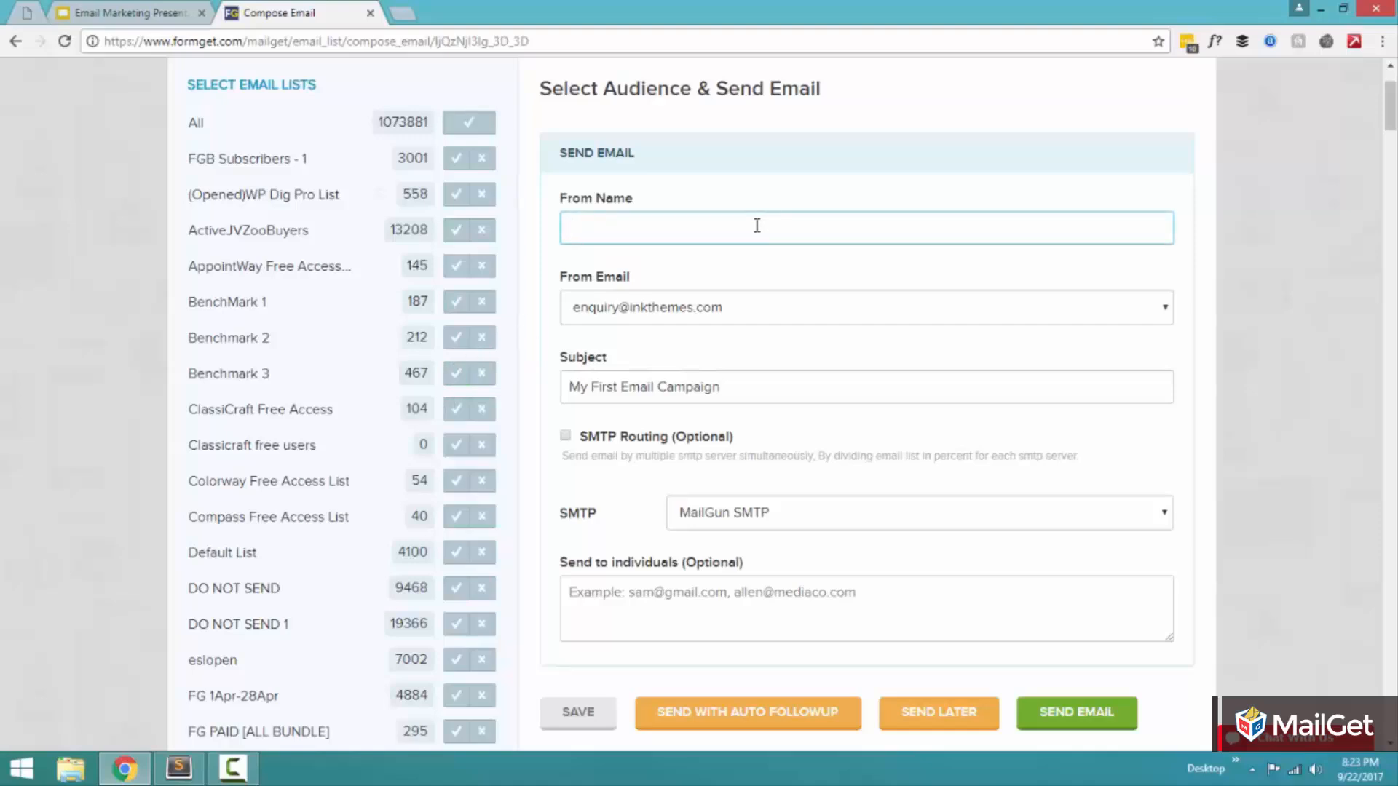
{"action": "type", "text": "Neeraj at FormGet"}
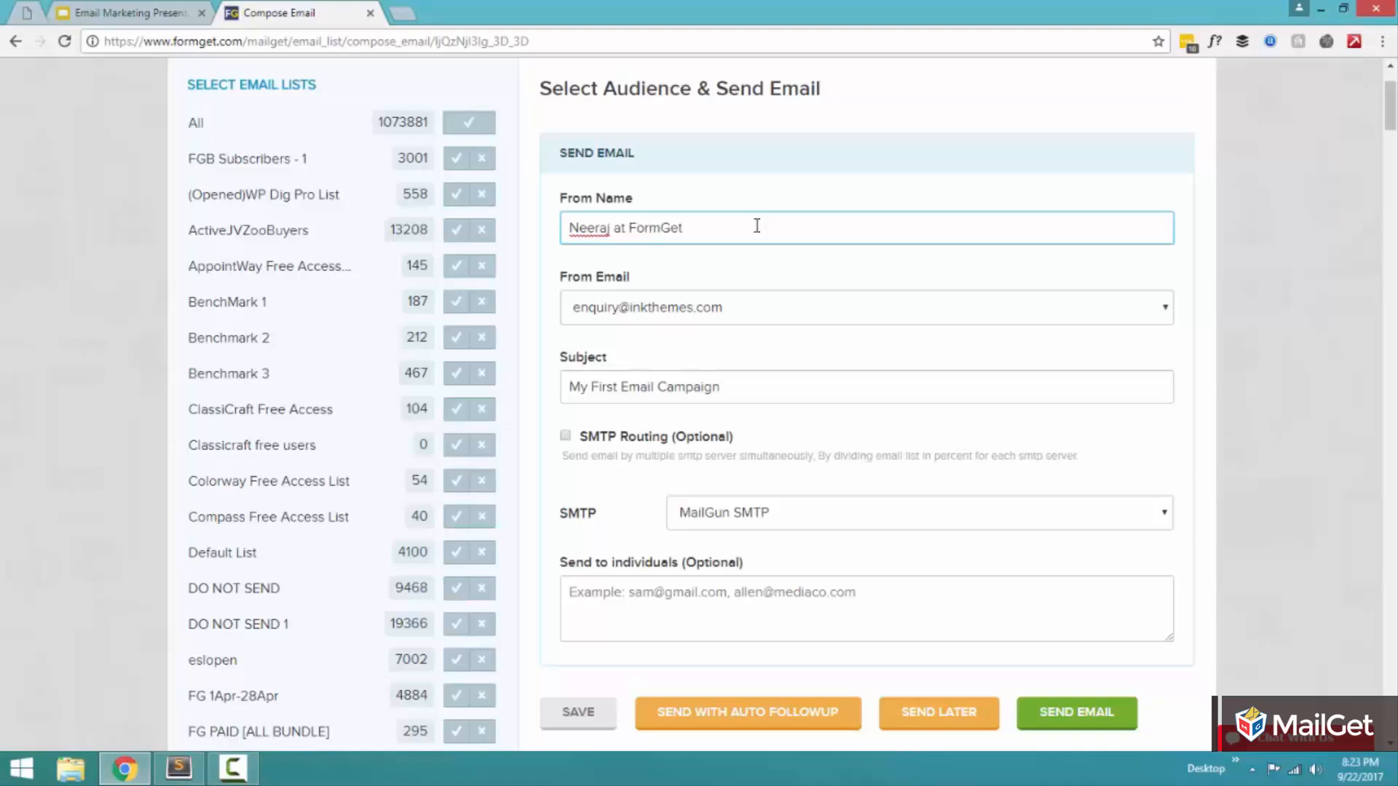
{"action": "left_click", "coordinate": [721, 307]}
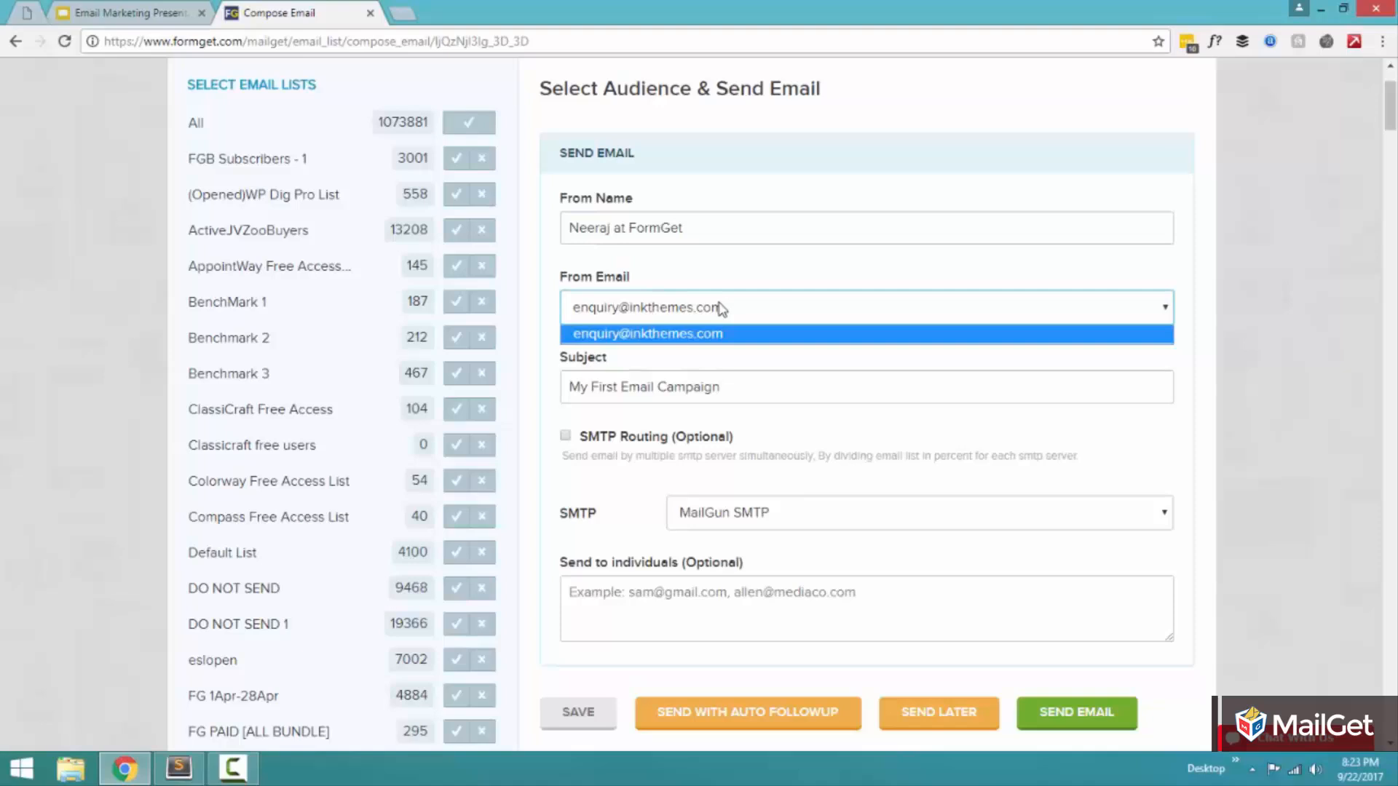
{"action": "left_click", "coordinate": [713, 314]}
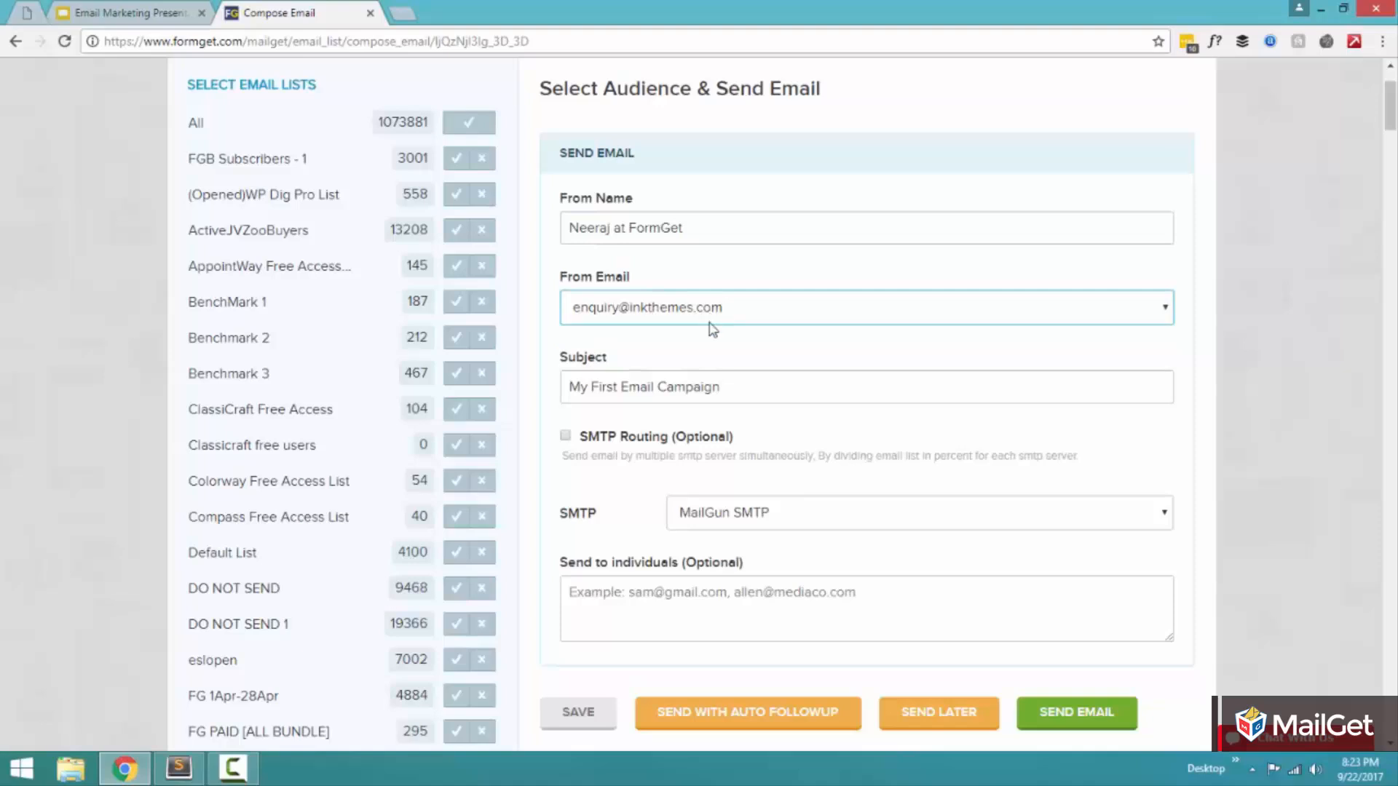
Step: Examine the Subject and the optional "Send to individuals" field
{"action": "left_click_drag", "start_coordinate": [772, 387], "coordinate": [490, 374]}
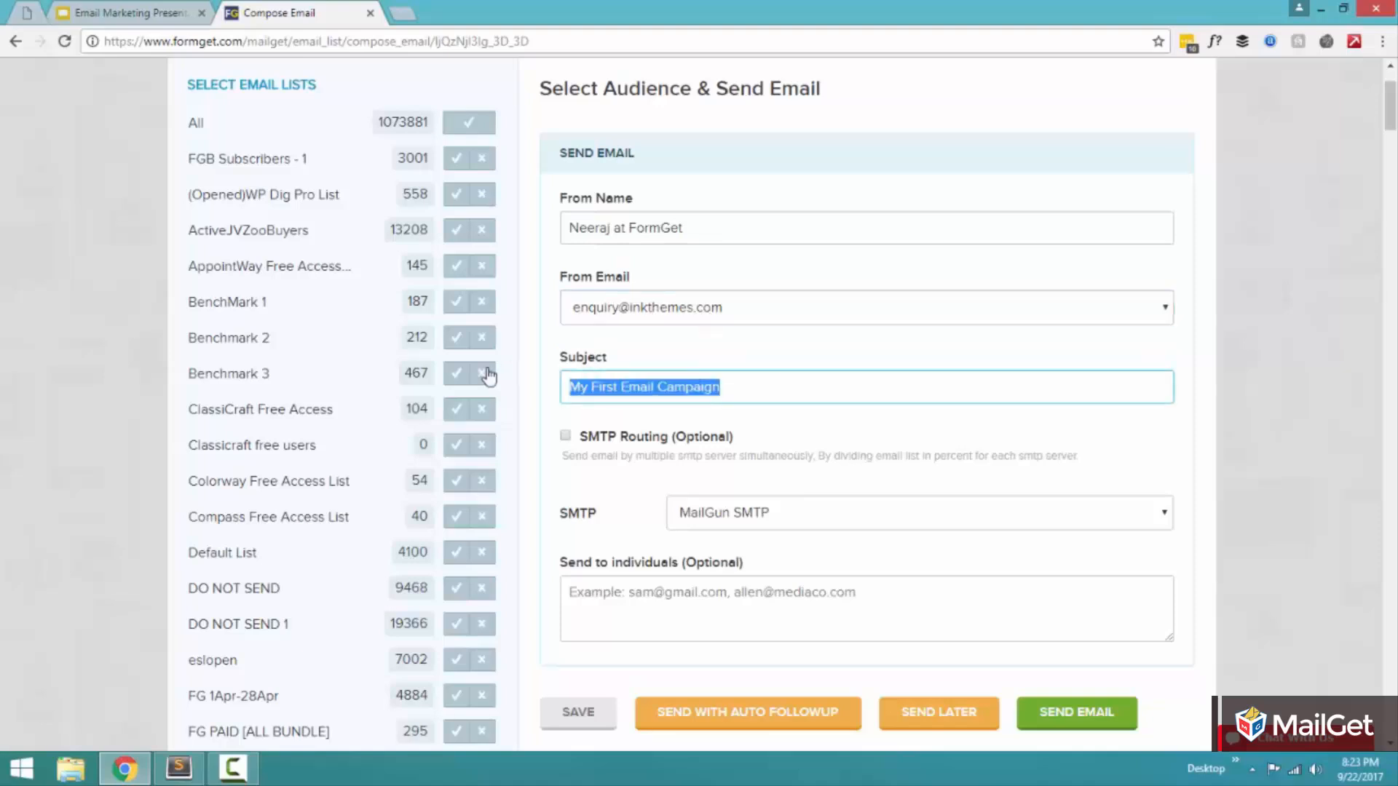
{"action": "left_click", "coordinate": [684, 378]}
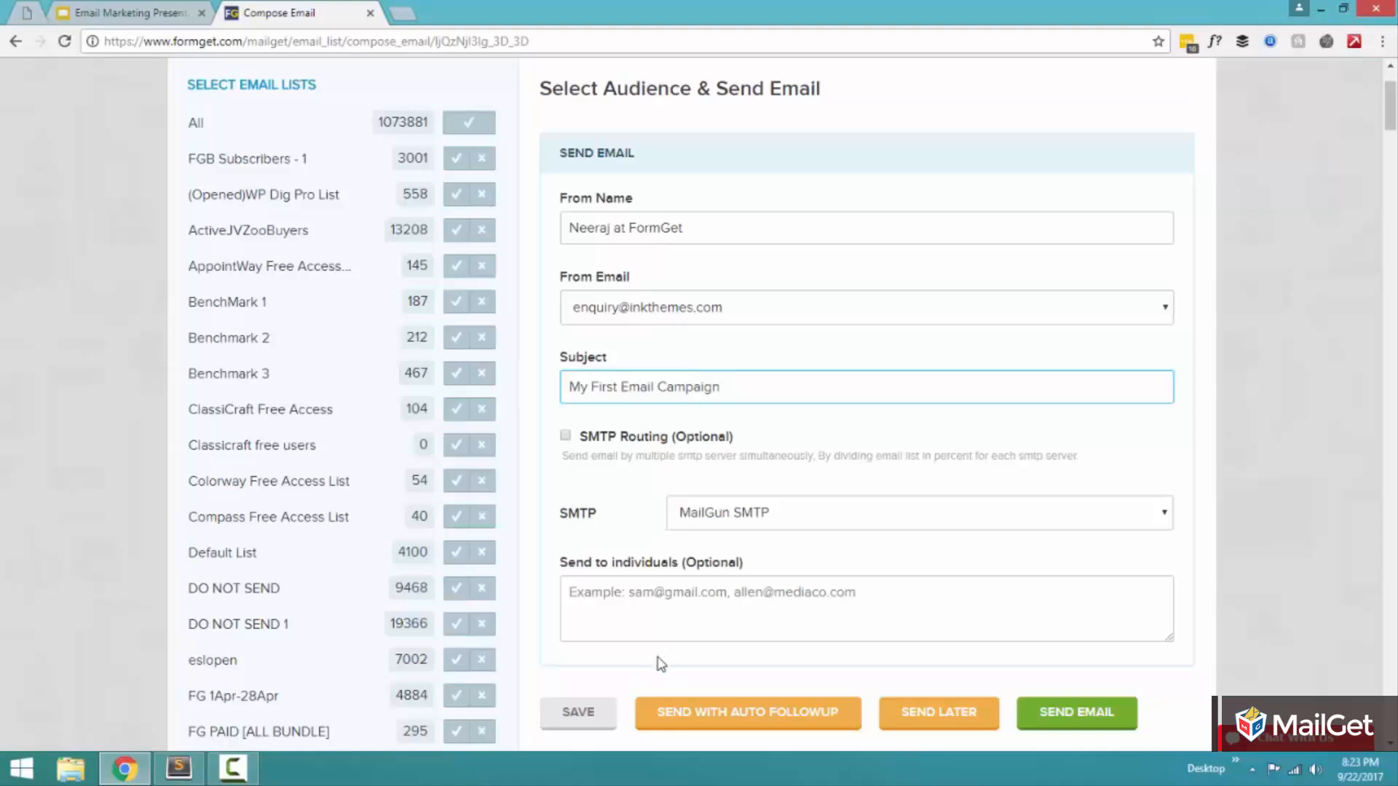
{"action": "left_click", "coordinate": [673, 626]}
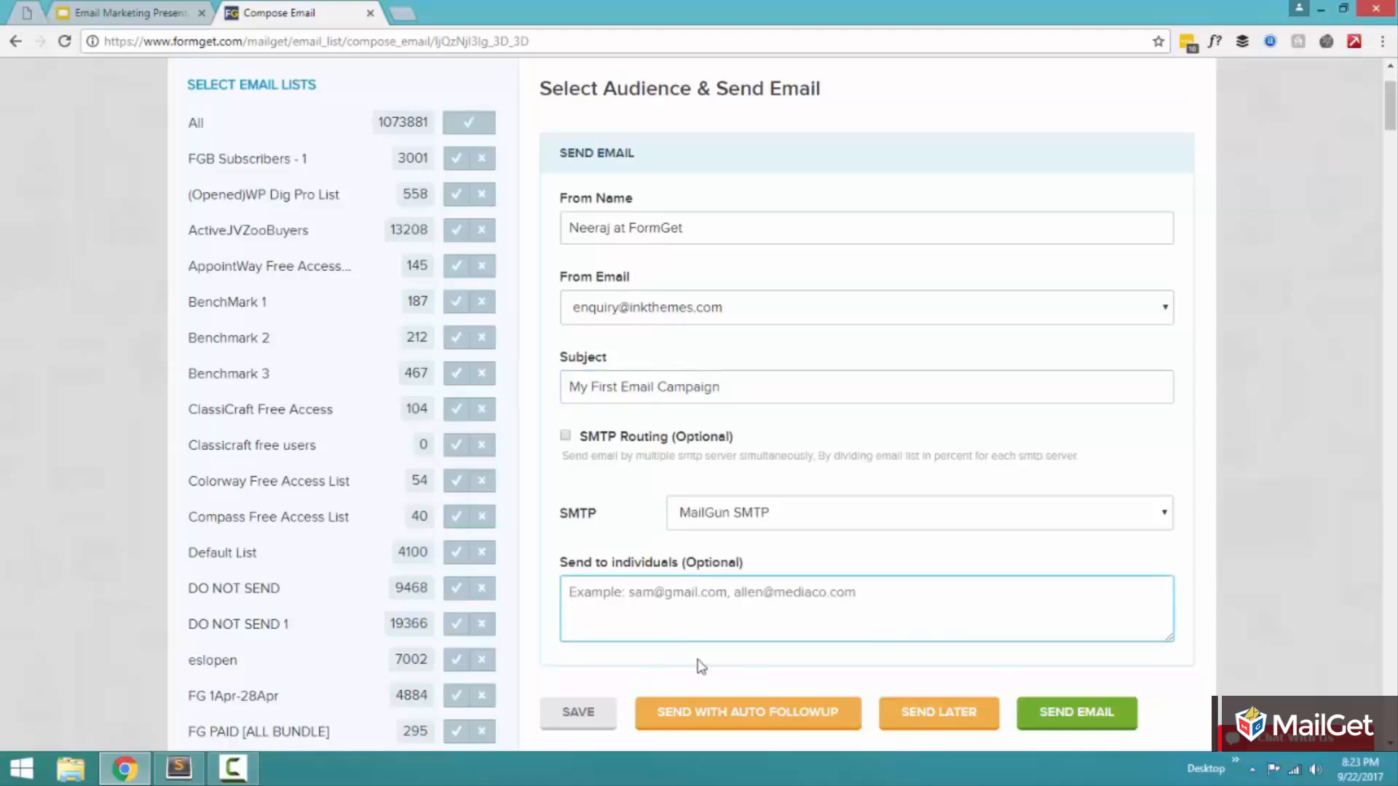
{"action": "left_click_drag", "start_coordinate": [560, 571], "coordinate": [706, 576]}
{"action": "left_click", "coordinate": [729, 604]}
Step: Try to send the email without any email list selected
{"action": "scroll", "coordinate": [655, 612], "scroll_direction": "down", "scroll_amount": 5}
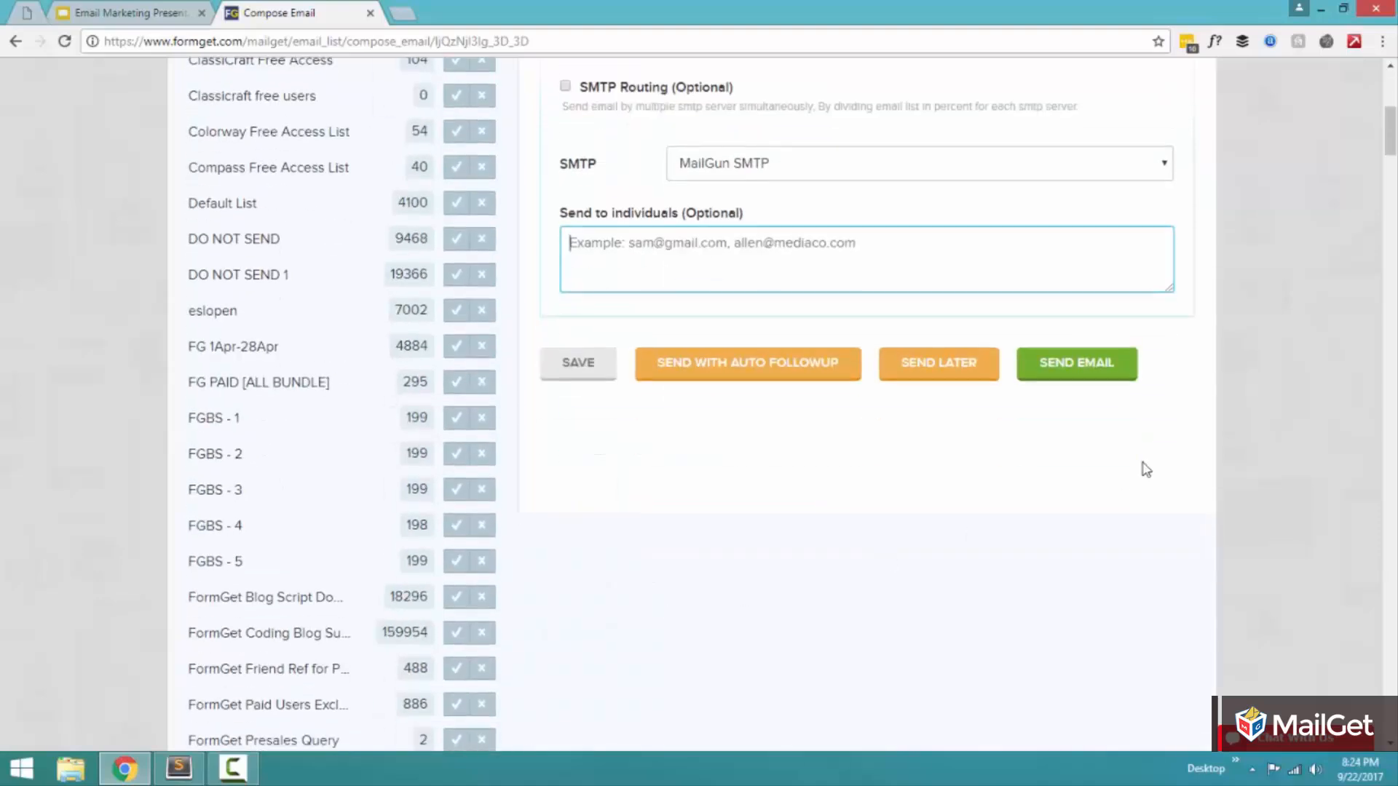
{"action": "left_click", "coordinate": [1101, 366]}
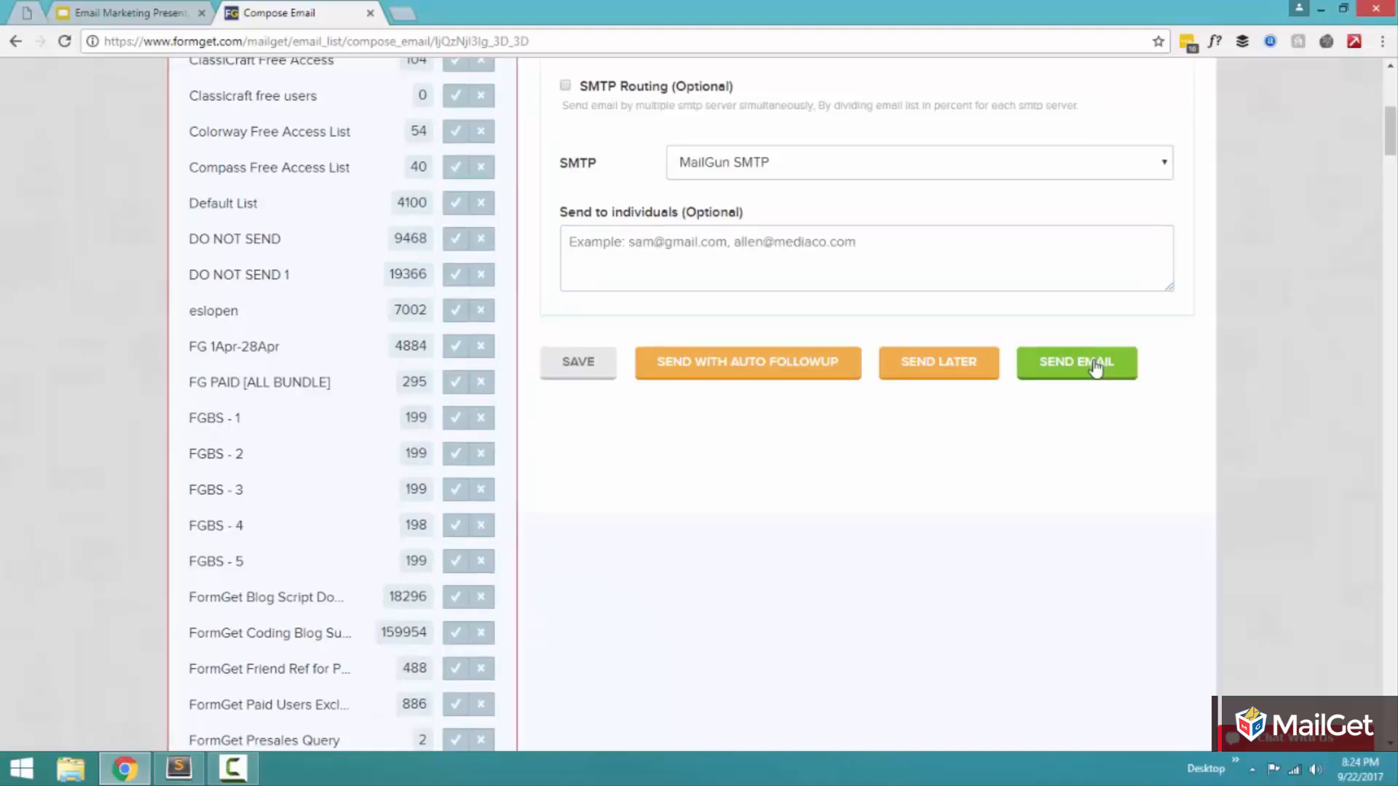
{"action": "scroll", "coordinate": [1056, 601], "scroll_direction": "up", "scroll_amount": 4}
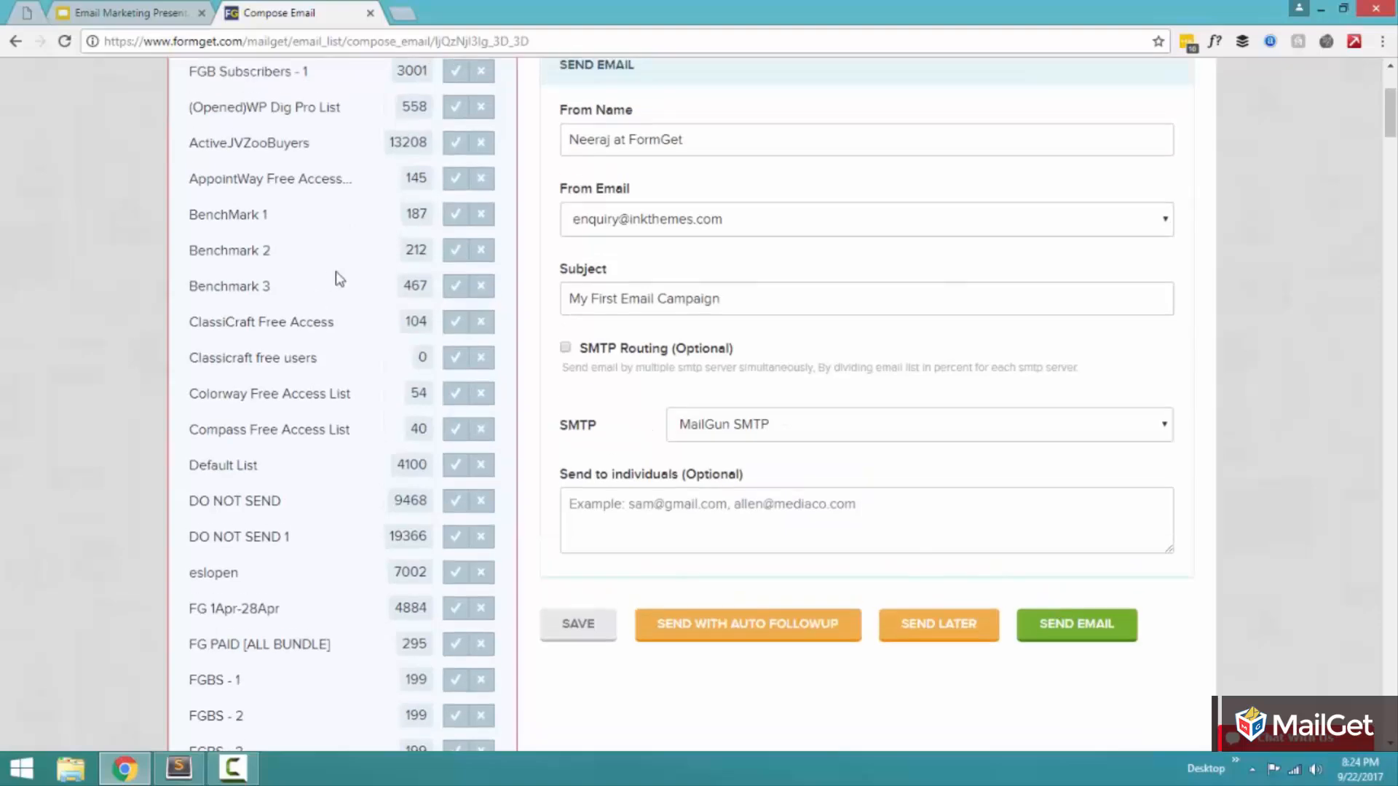
{"action": "scroll", "coordinate": [932, 509], "scroll_direction": "down", "scroll_amount": 1}
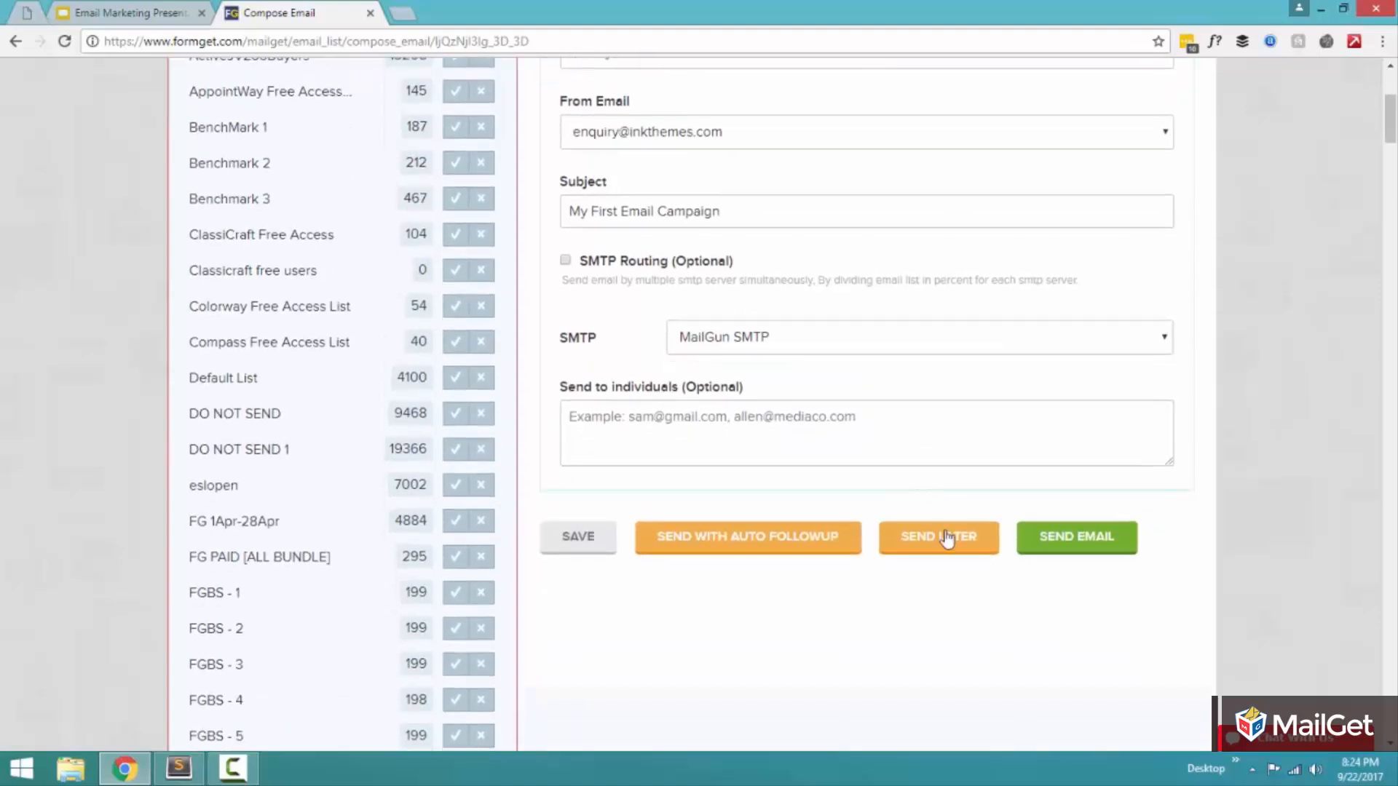
Step: Search the page for "ContactList"
{"action": "key", "text": "ctrl+f"}
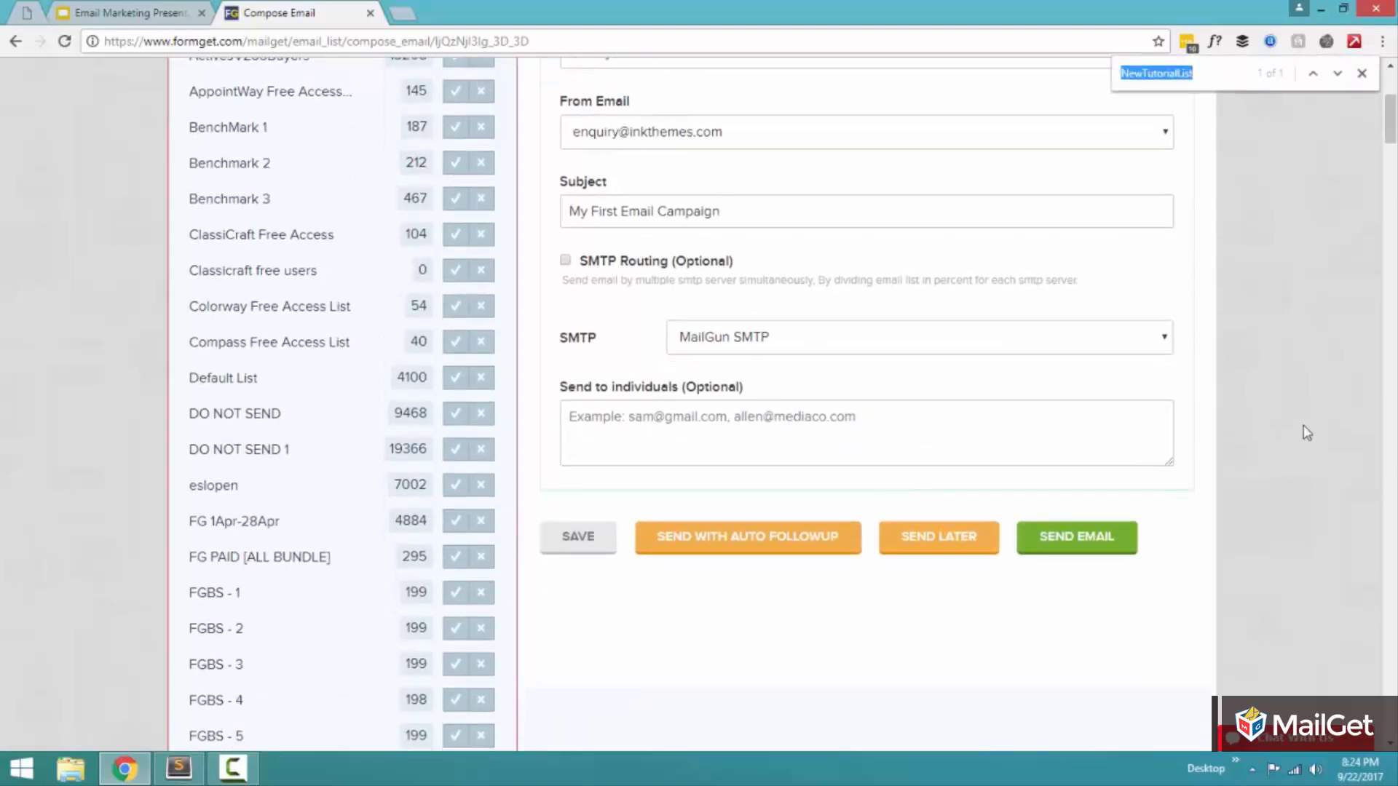
{"action": "type", "text": "ContactList"}
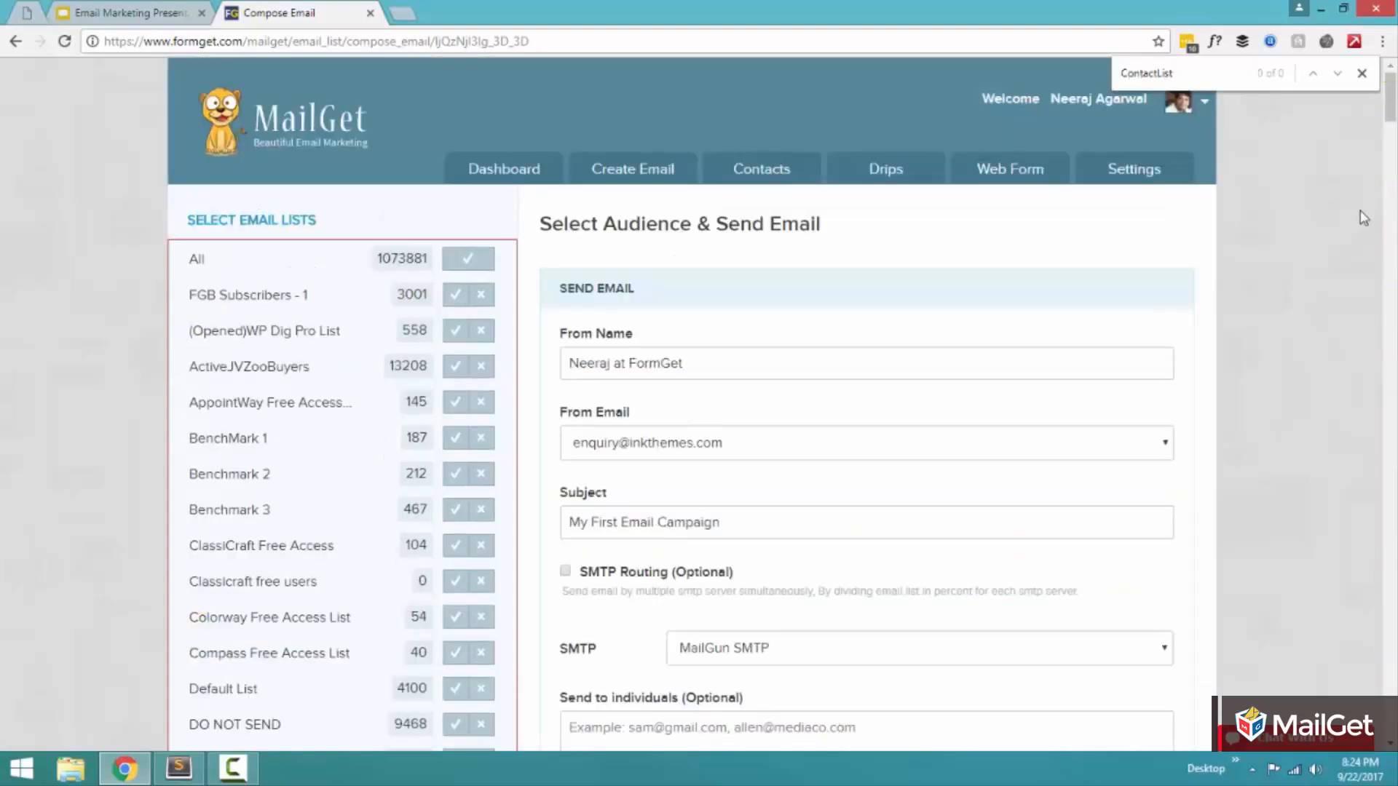
Step: Search the page for "List" and step through the matching email lists
{"action": "key", "text": "ctrl+a"}
{"action": "type", "text": "List"}
{"action": "key", "text": "Return"}
{"action": "key", "text": "Return"}
{"action": "key", "text": "Return"}
{"action": "key", "text": "Return"}
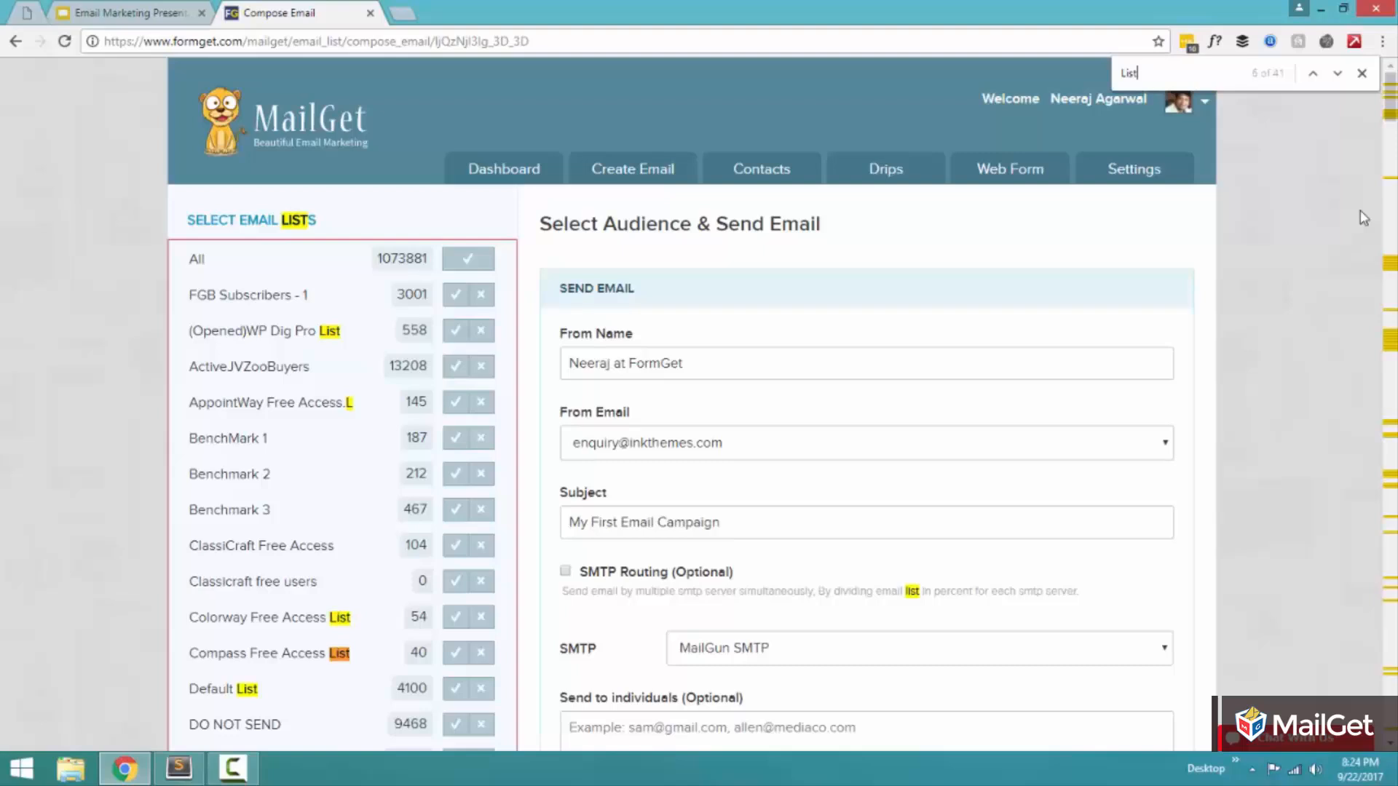
{"action": "key", "text": "Return"}
{"action": "key", "text": "Return"}
{"action": "key", "text": "Return"}
{"action": "key", "text": "Return"}
{"action": "key", "text": "Return"}
{"action": "key", "text": "Return"}
{"action": "key", "text": "Return"}
{"action": "key", "text": "Return"}
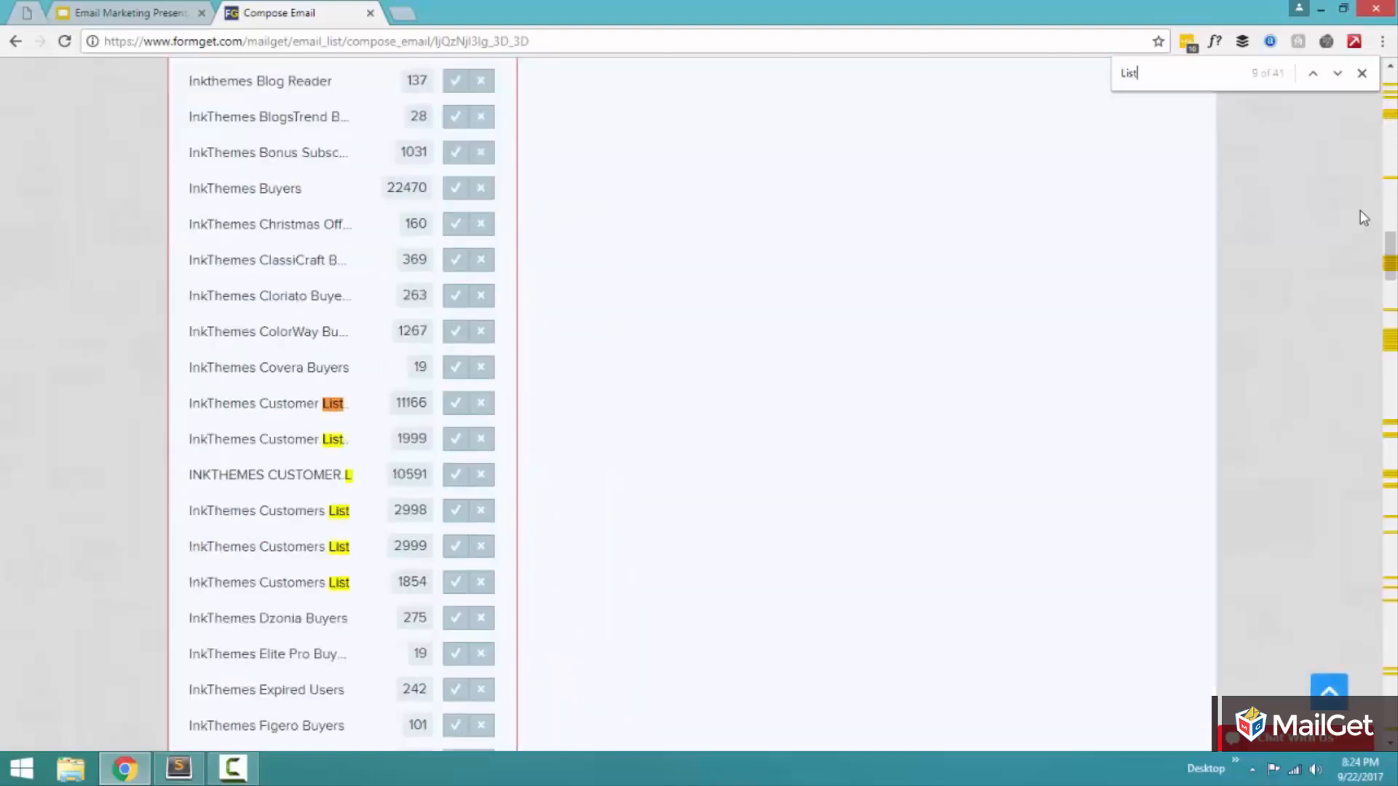
{"action": "key", "text": "Return"}
{"action": "key", "text": "Return"}
{"action": "key", "text": "Return"}
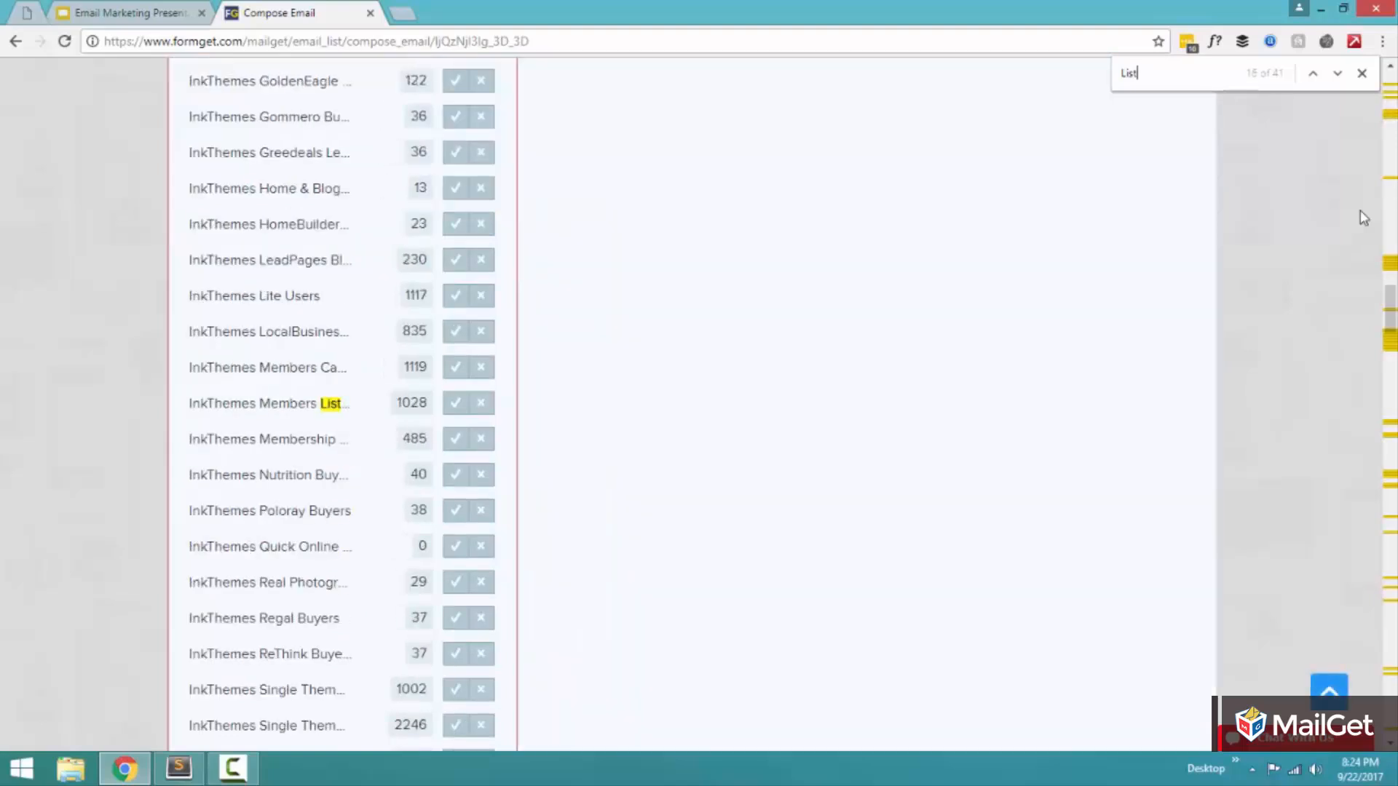
Step: Select NewTutorialList as the campaign's audience and close the page search
{"action": "scroll", "coordinate": [1209, 394], "scroll_direction": "down", "scroll_amount": 20}
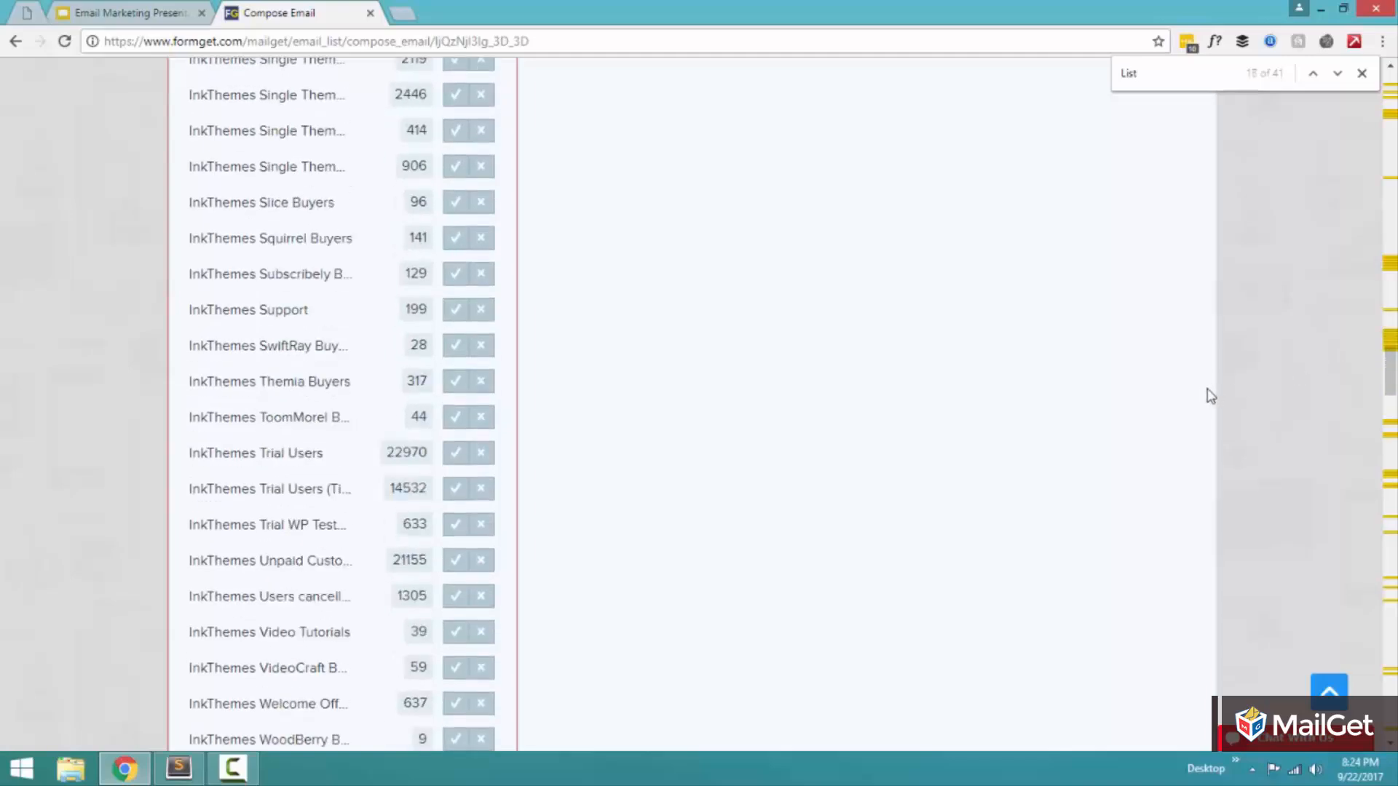
{"action": "key", "text": "Return"}
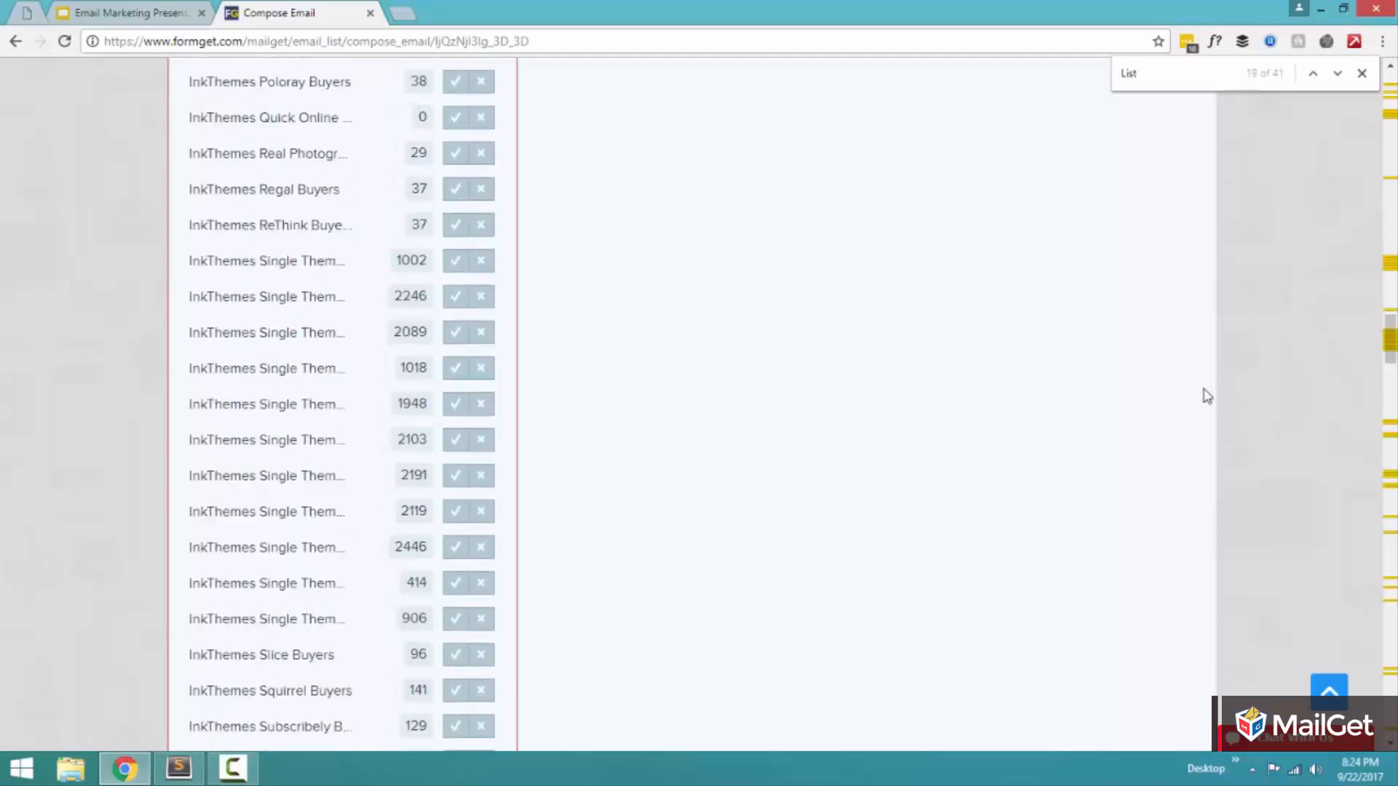
{"action": "middle_click", "coordinate": [1203, 388]}
{"action": "scroll", "coordinate": [1202, 388], "scroll_direction": "down", "scroll_amount": 20}
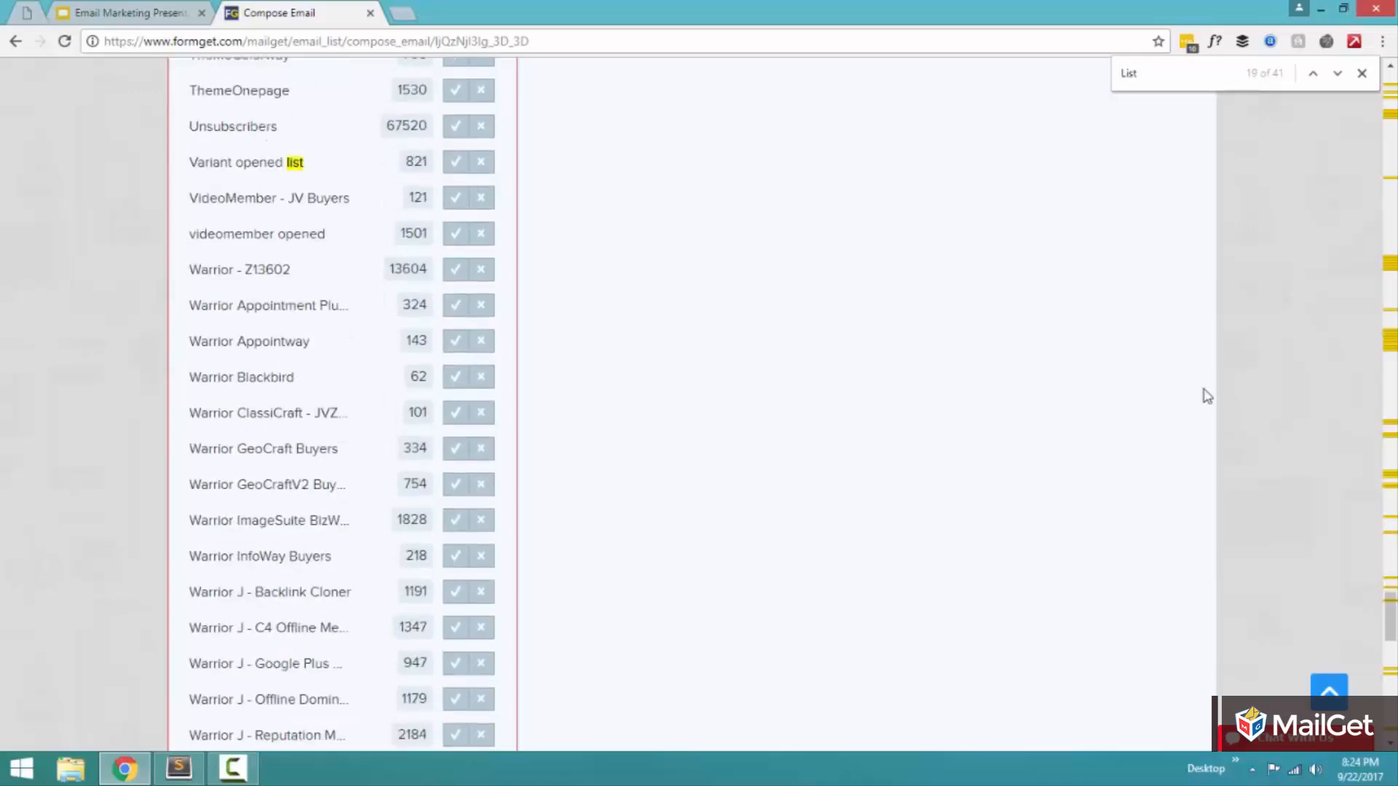
{"action": "scroll", "coordinate": [910, 461], "scroll_direction": "up", "scroll_amount": 10}
{"action": "scroll", "coordinate": [874, 460], "scroll_direction": "down", "scroll_amount": 7}
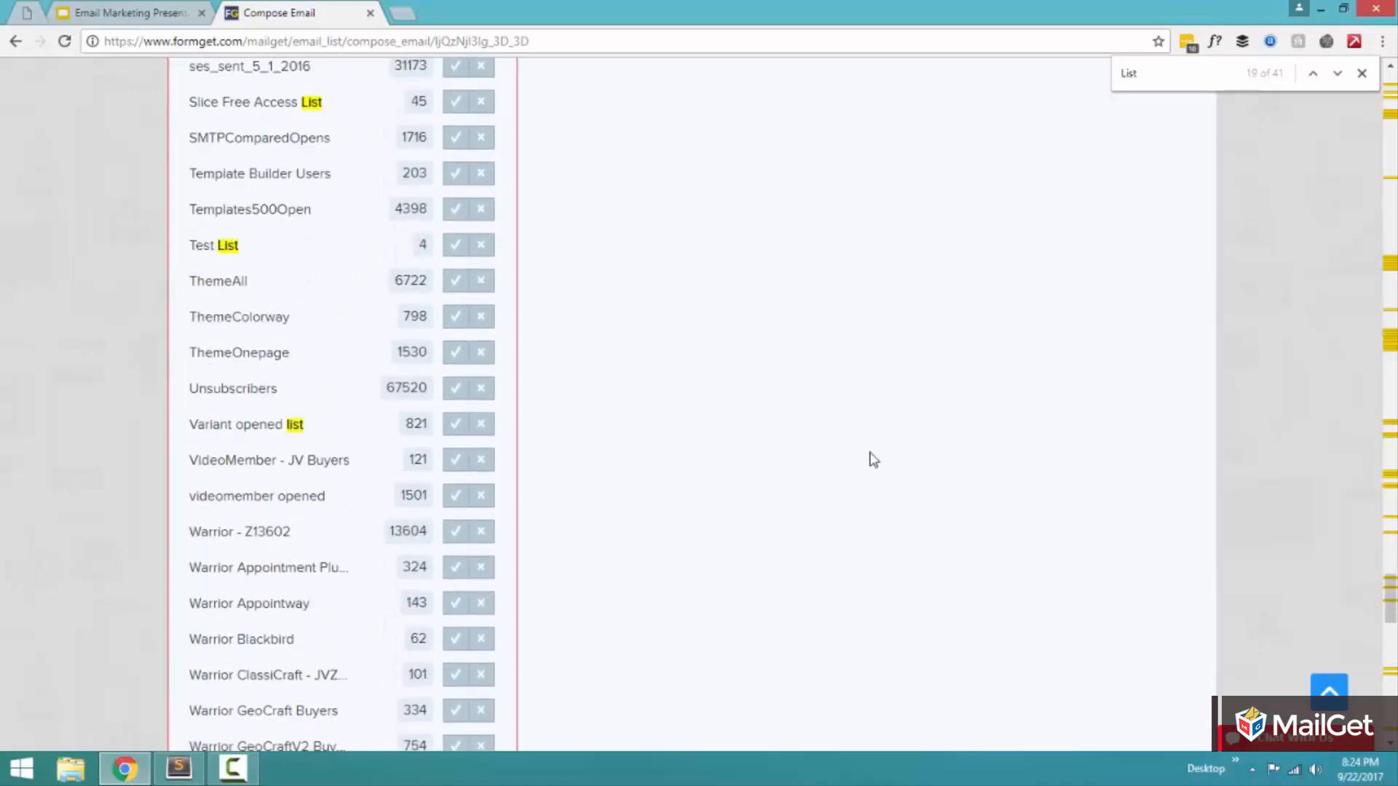
{"action": "scroll", "coordinate": [341, 396], "scroll_direction": "up", "scroll_amount": 10}
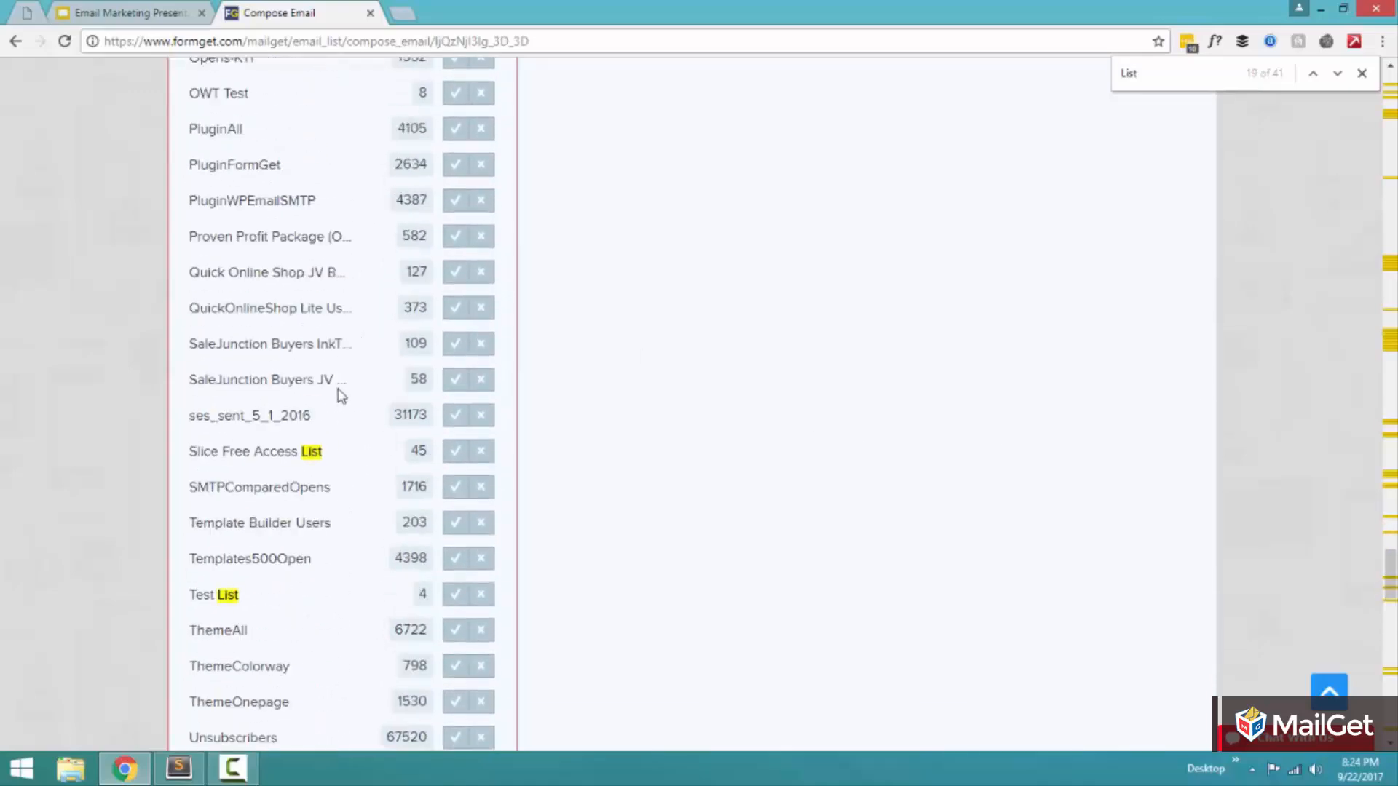
{"action": "scroll", "coordinate": [341, 396], "scroll_direction": "up", "scroll_amount": 3}
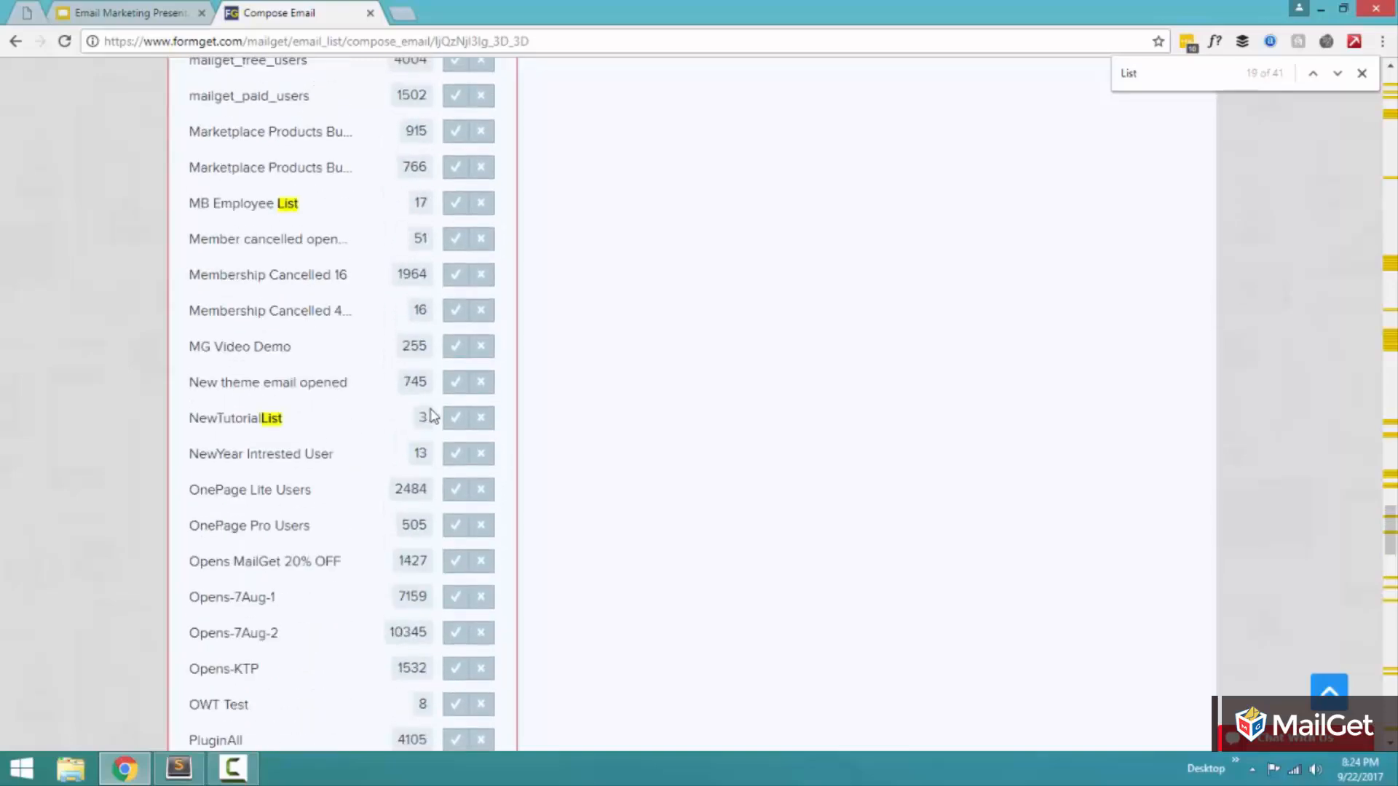
{"action": "left_click", "coordinate": [455, 418]}
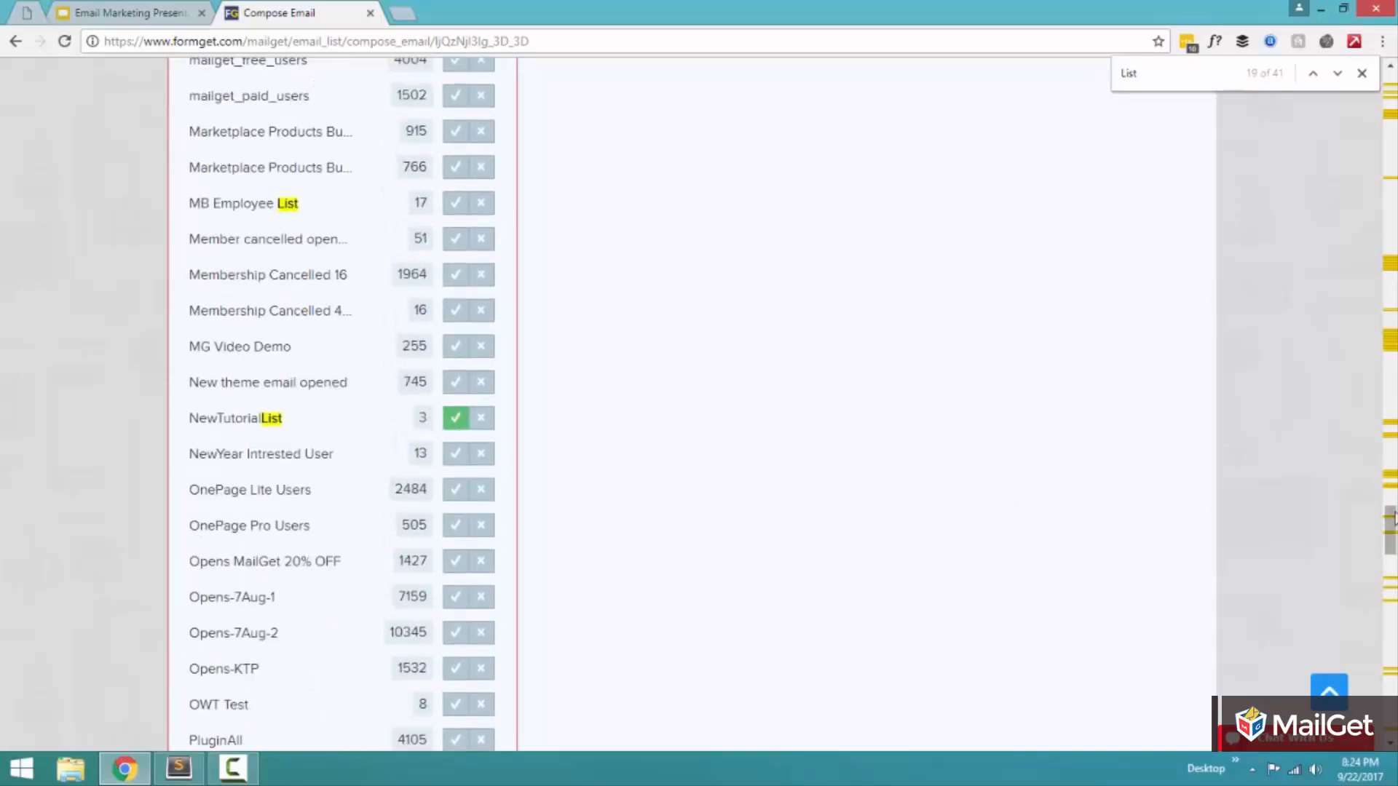
{"action": "left_click_drag", "start_coordinate": [1390, 530], "coordinate": [1390, 95]}
{"action": "left_click", "coordinate": [1361, 75]}
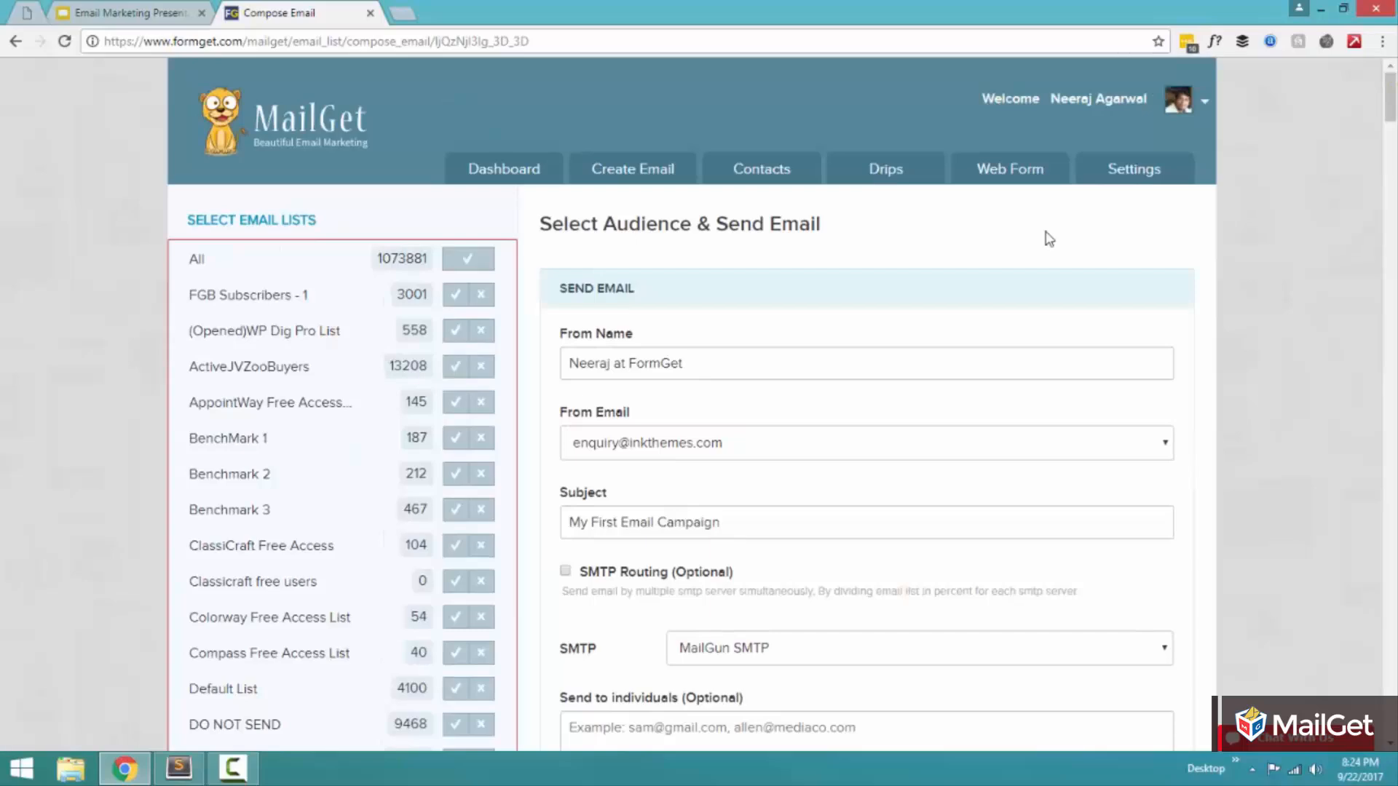
Step: Start sending the email, review its preview and the sender, subject and recipient summary, and cancel the sending
{"action": "scroll", "coordinate": [1046, 233], "scroll_direction": "down", "scroll_amount": 10}
{"action": "scroll", "coordinate": [1045, 233], "scroll_direction": "up", "scroll_amount": 7}
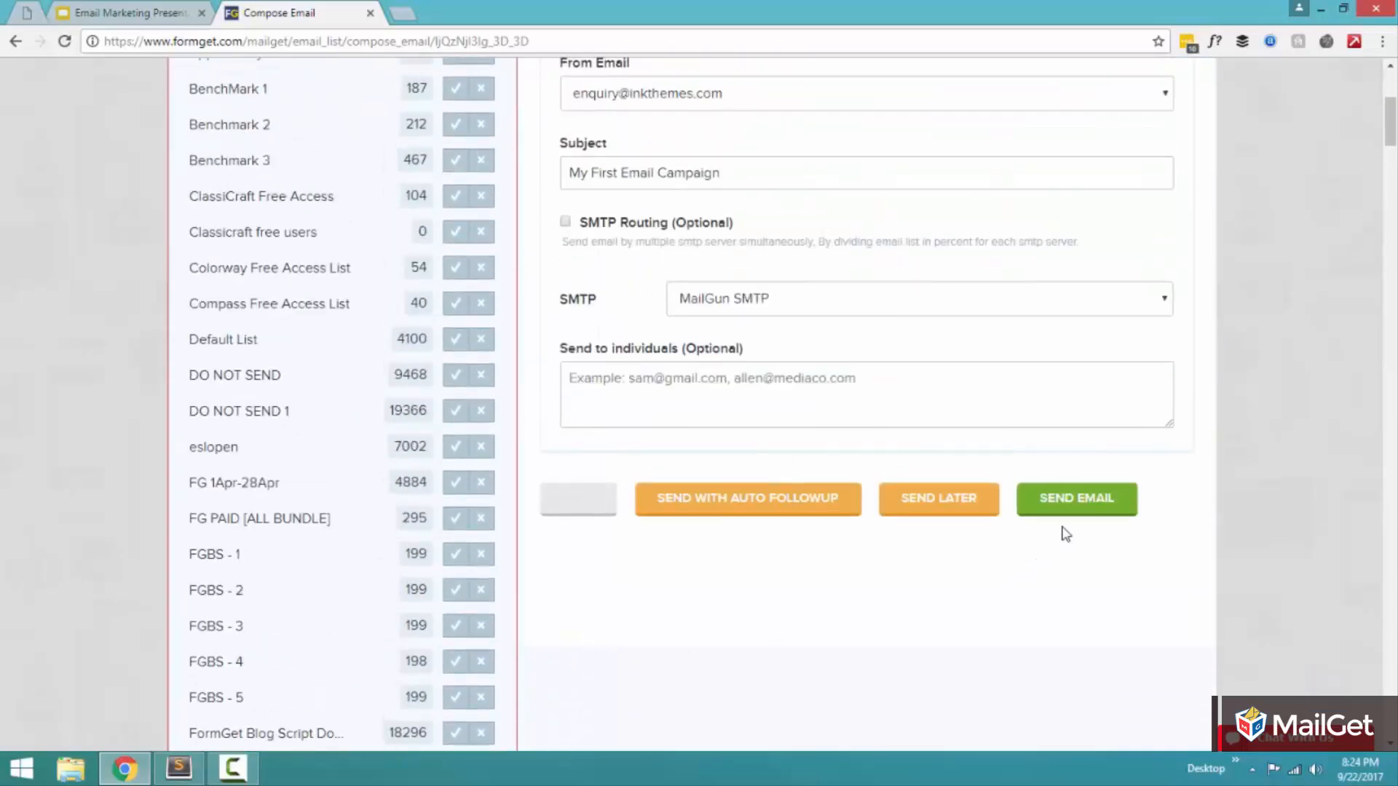
{"action": "left_click", "coordinate": [1087, 515]}
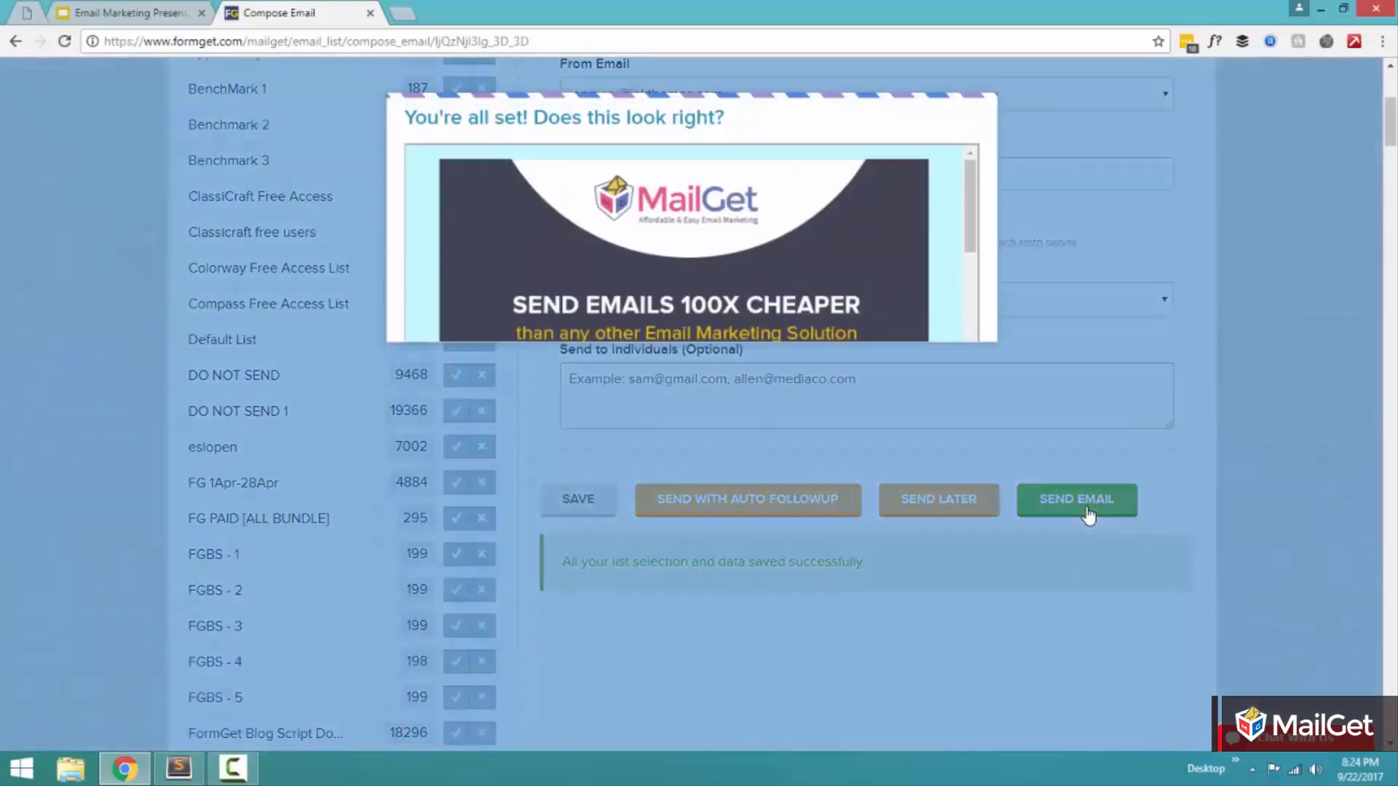
{"action": "left_click_drag", "start_coordinate": [963, 221], "coordinate": [965, 444]}
{"action": "left_click", "coordinate": [923, 539]}
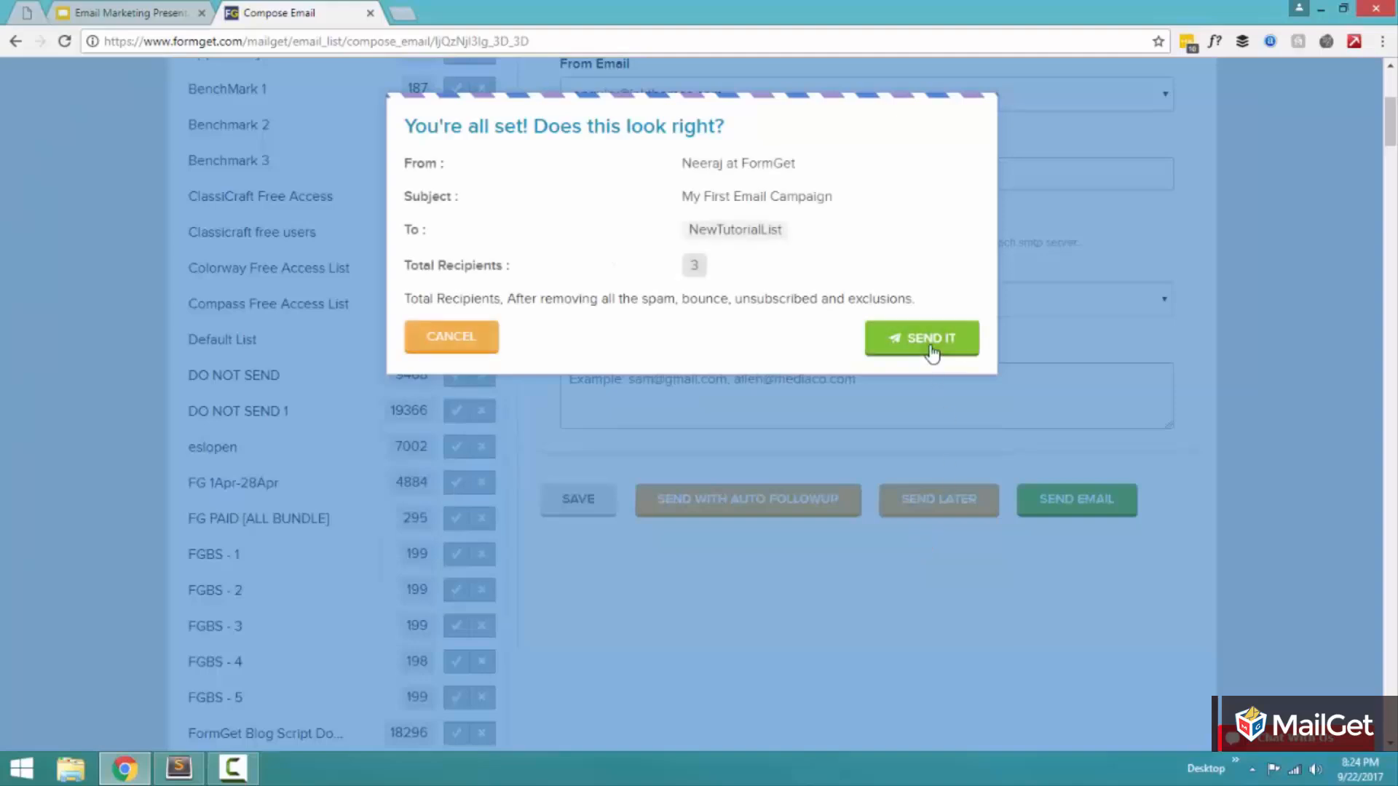
{"action": "left_click", "coordinate": [475, 341]}
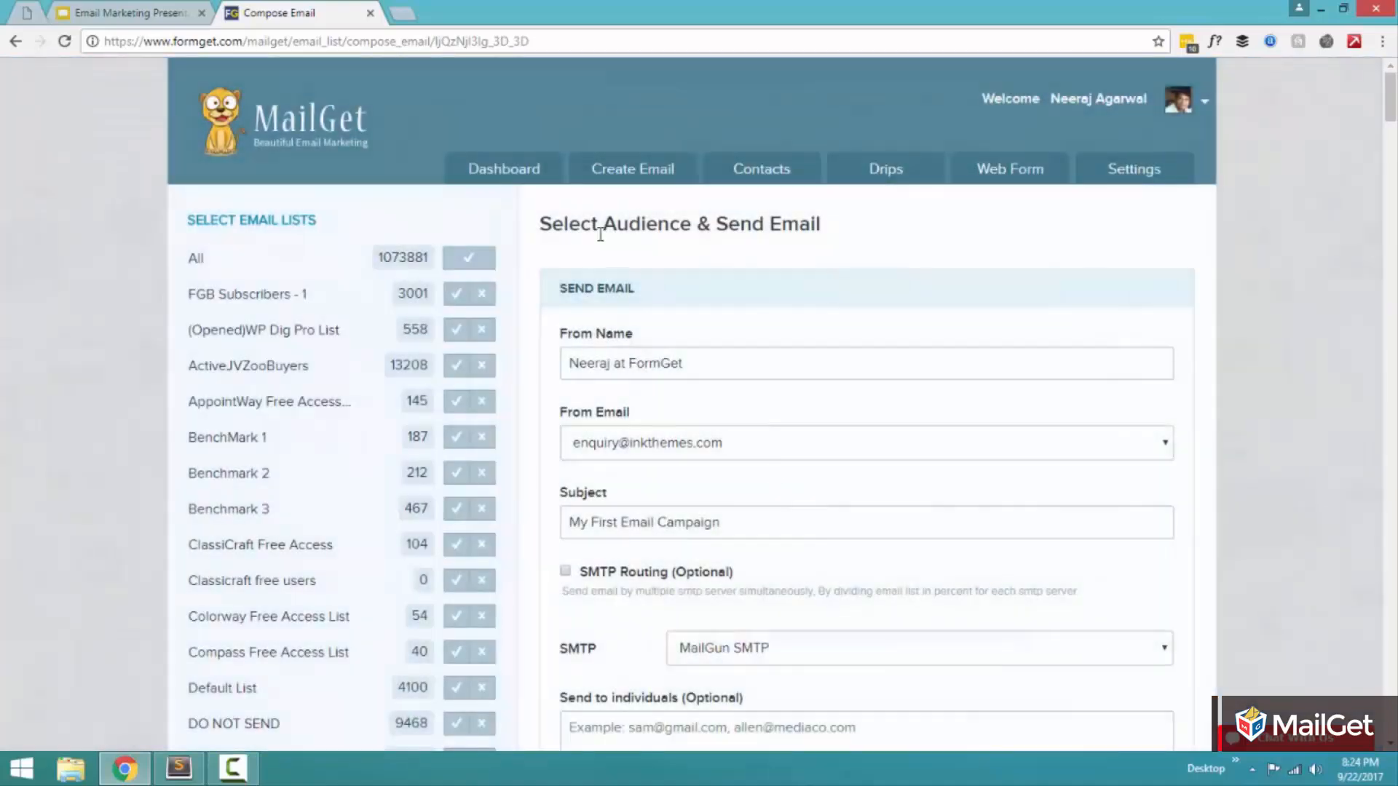
Step: Open the dashboard and examine the "My First Email Campaign" entry and its overall stats among the recent emails
{"action": "left_click", "coordinate": [541, 185]}
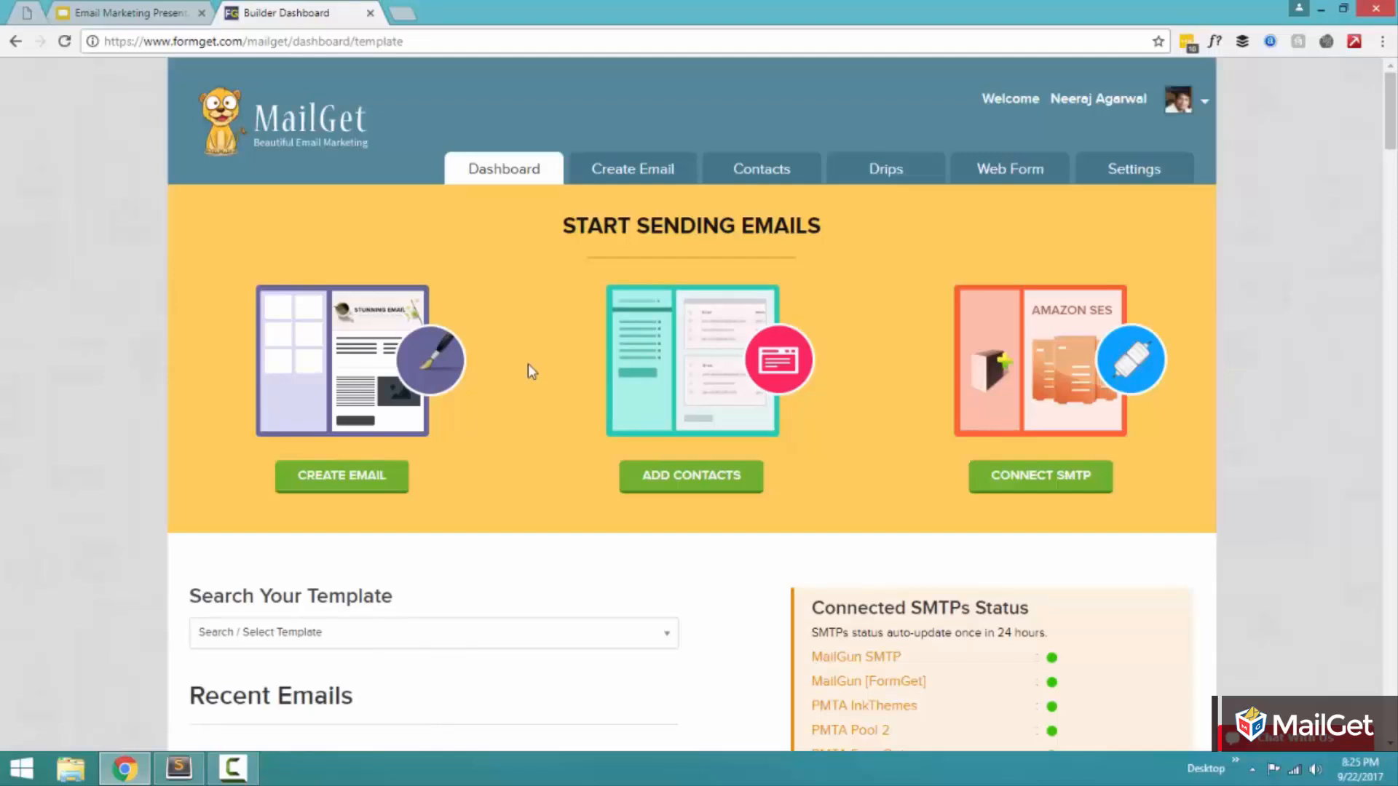
{"action": "scroll", "coordinate": [528, 365], "scroll_direction": "down", "scroll_amount": 6}
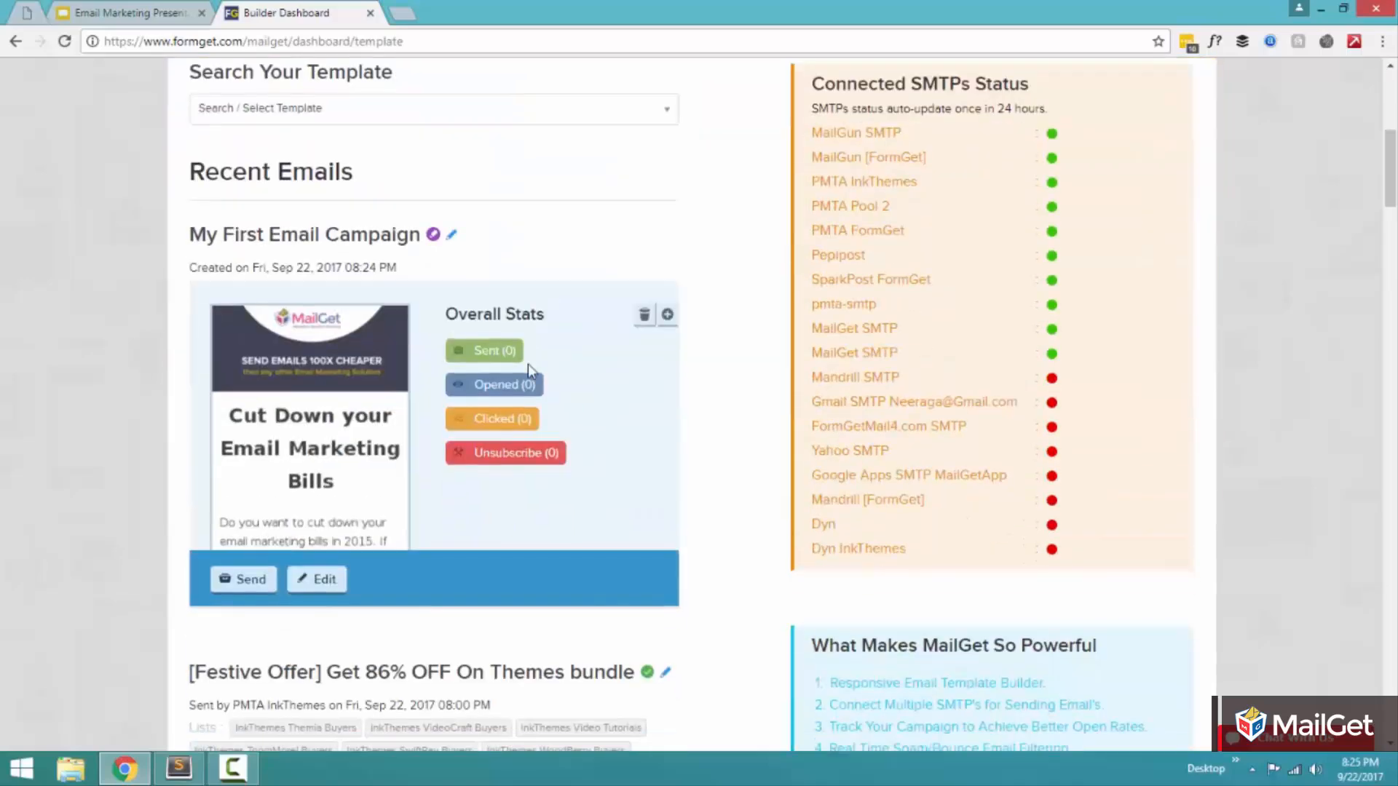
{"action": "scroll", "coordinate": [528, 365], "scroll_direction": "up", "scroll_amount": 6}
{"action": "scroll", "coordinate": [527, 364], "scroll_direction": "down", "scroll_amount": 12}
{"action": "scroll", "coordinate": [527, 368], "scroll_direction": "up", "scroll_amount": 12}
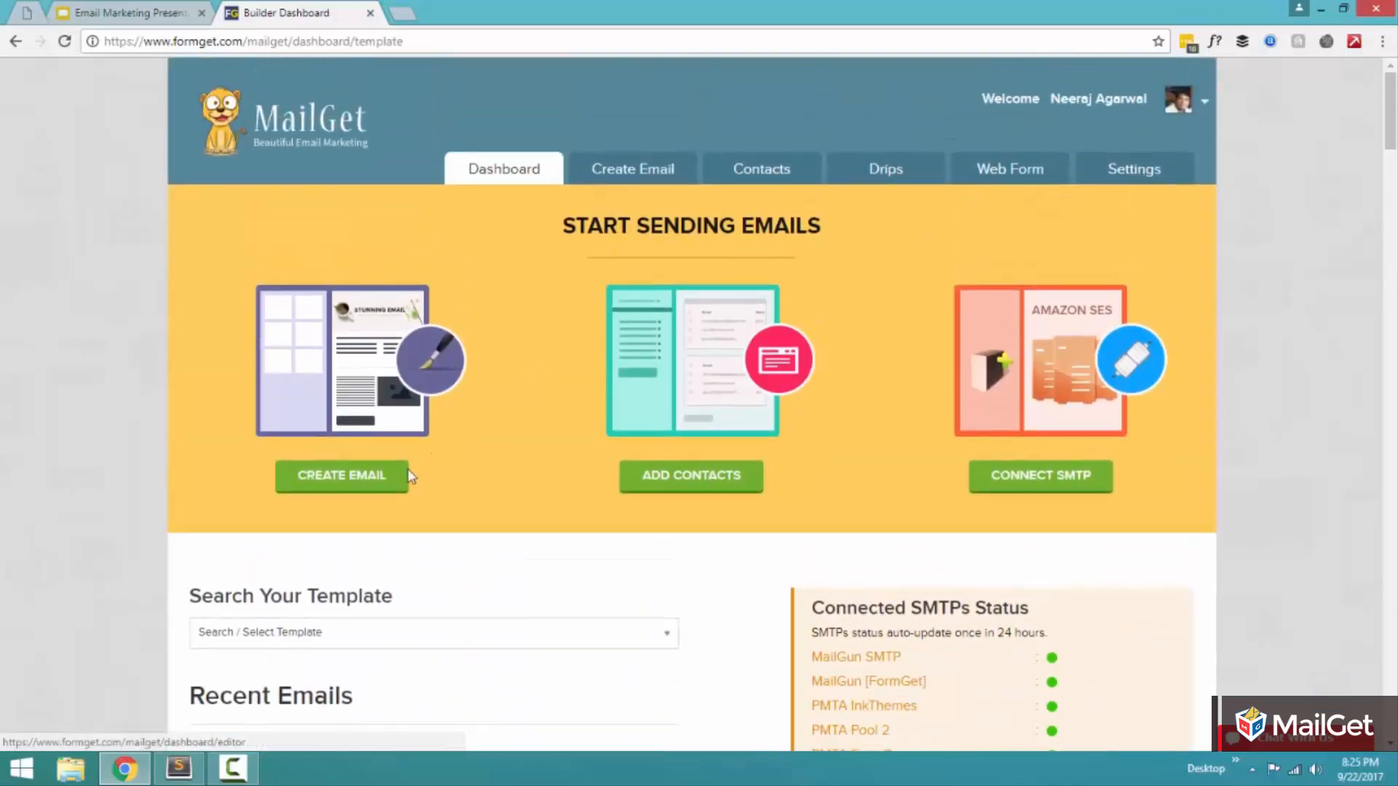
Step: Open the email creation page and look over the campaign types and the available editor options
{"action": "left_click", "coordinate": [408, 477]}
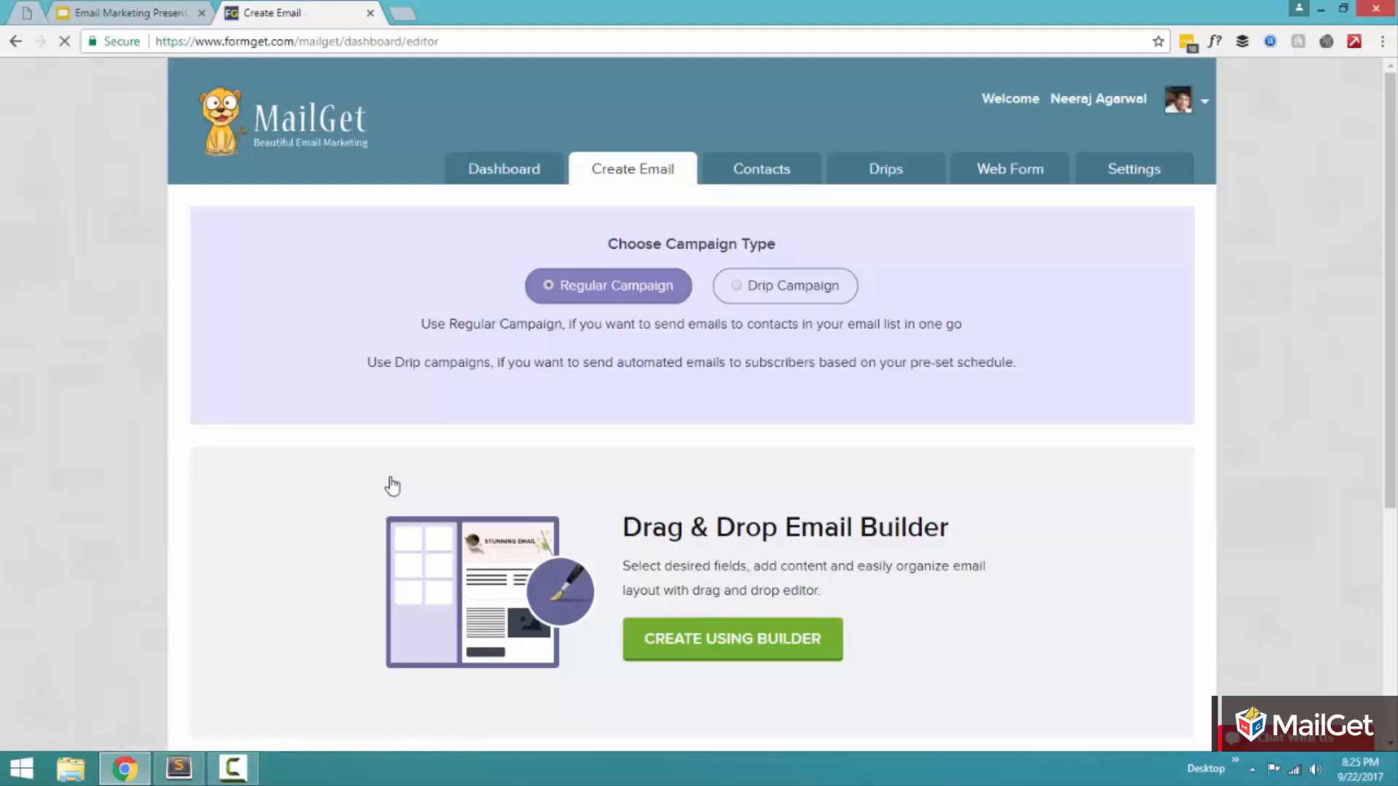
{"action": "scroll", "coordinate": [393, 485], "scroll_direction": "down", "scroll_amount": 5}
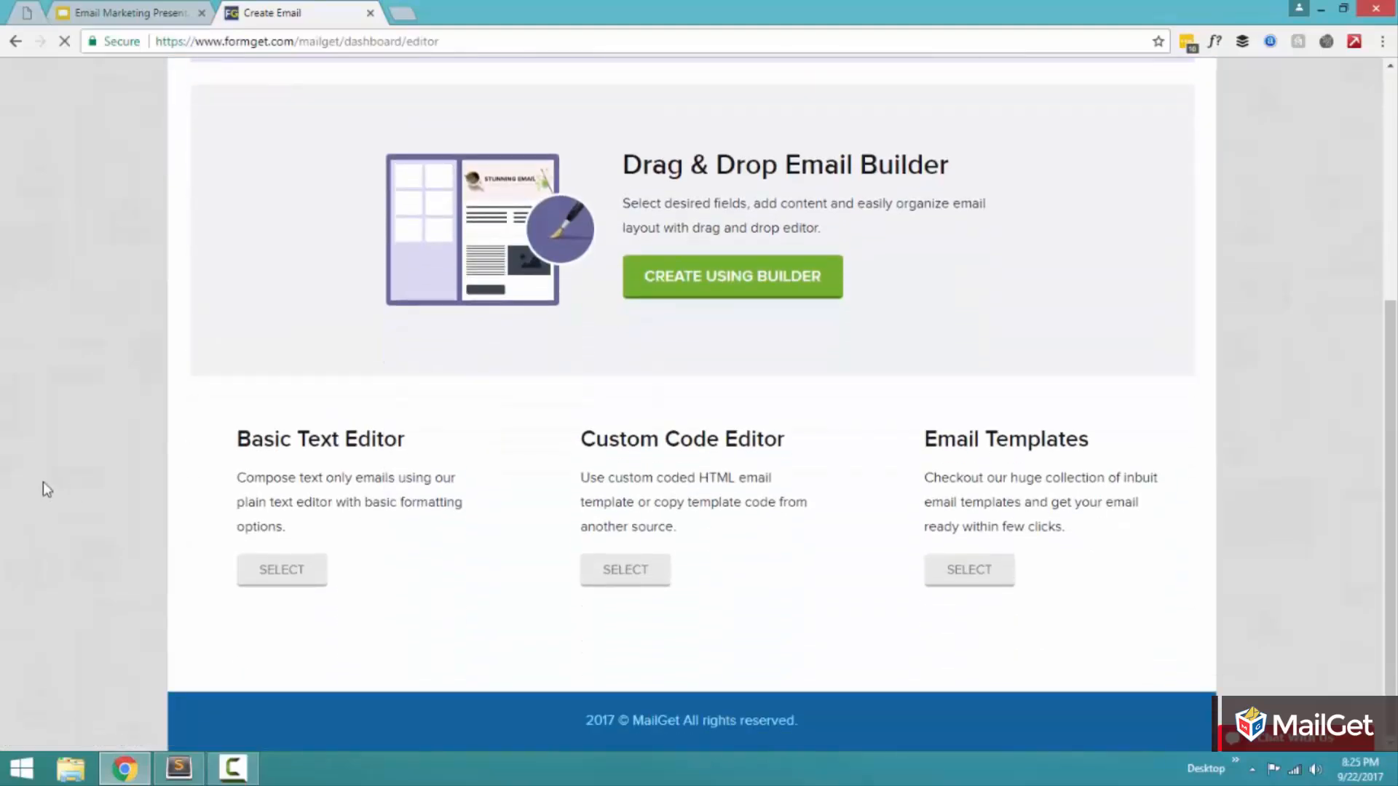